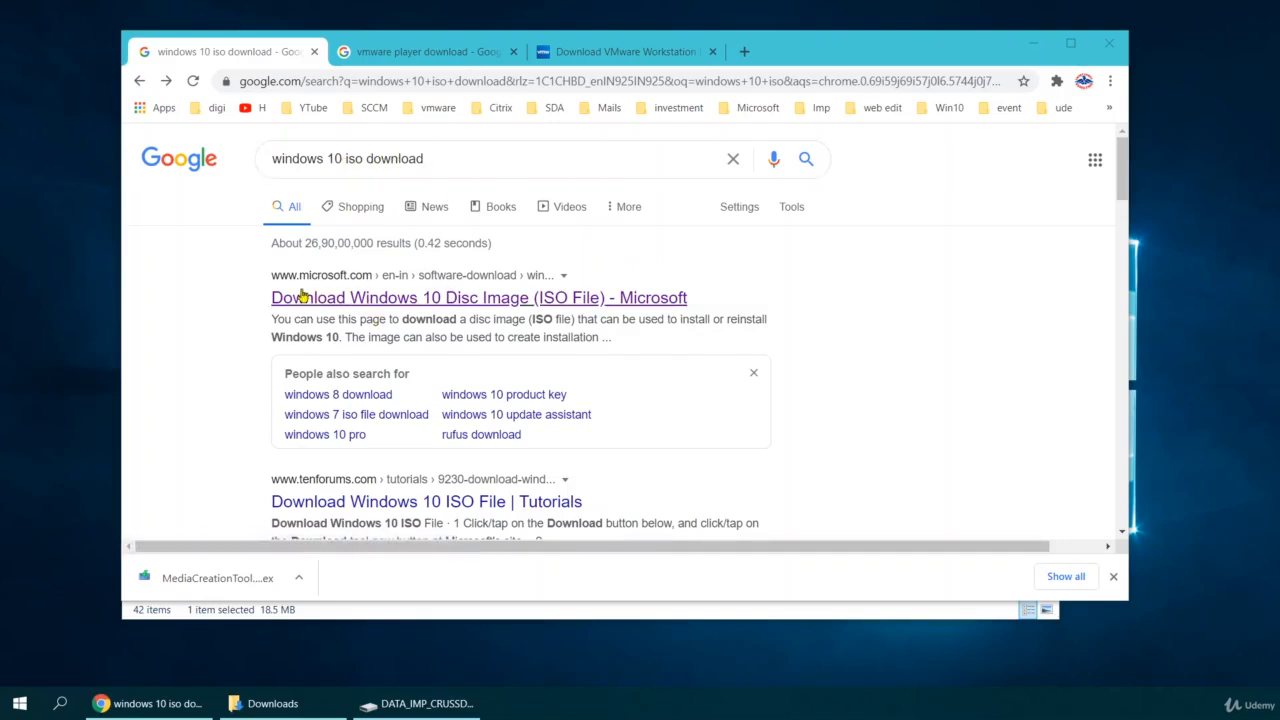
# Open Microsoft's Windows 10 download page, run MediaCreationTool, then open the VMware Player download result.
pyautogui.click(375, 304)
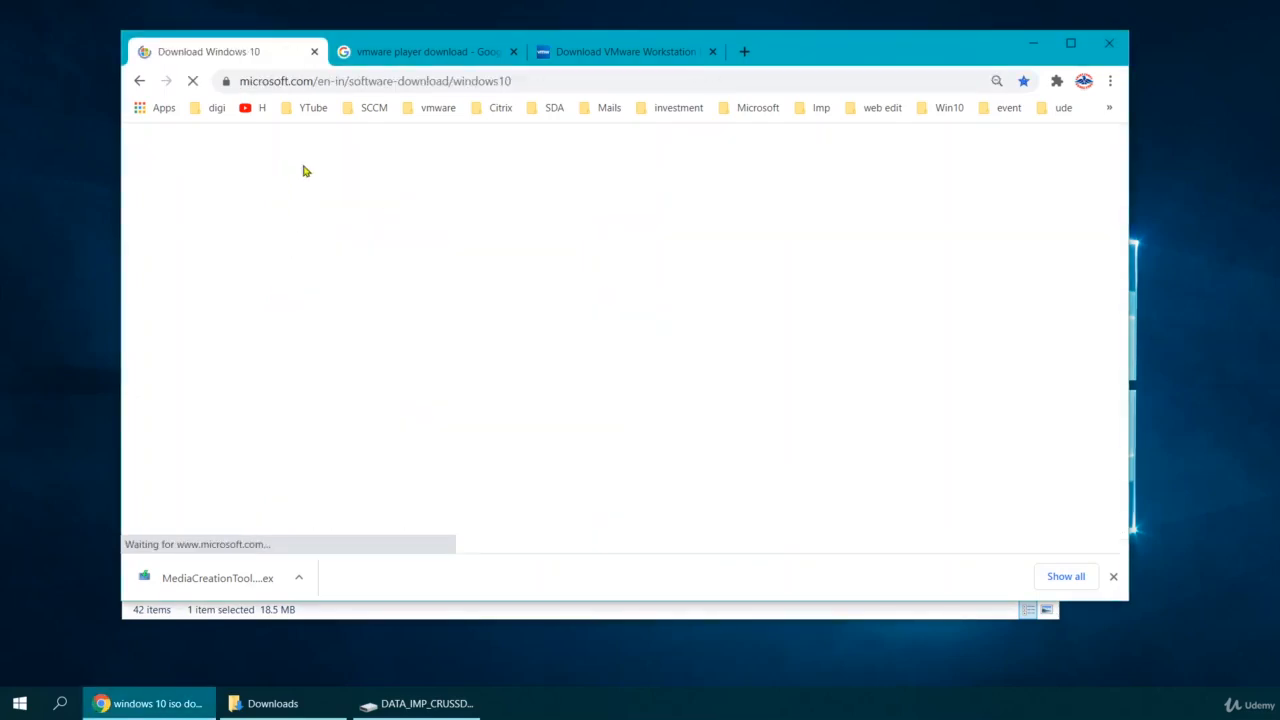
pyautogui.scroll(-3, 347, 265)
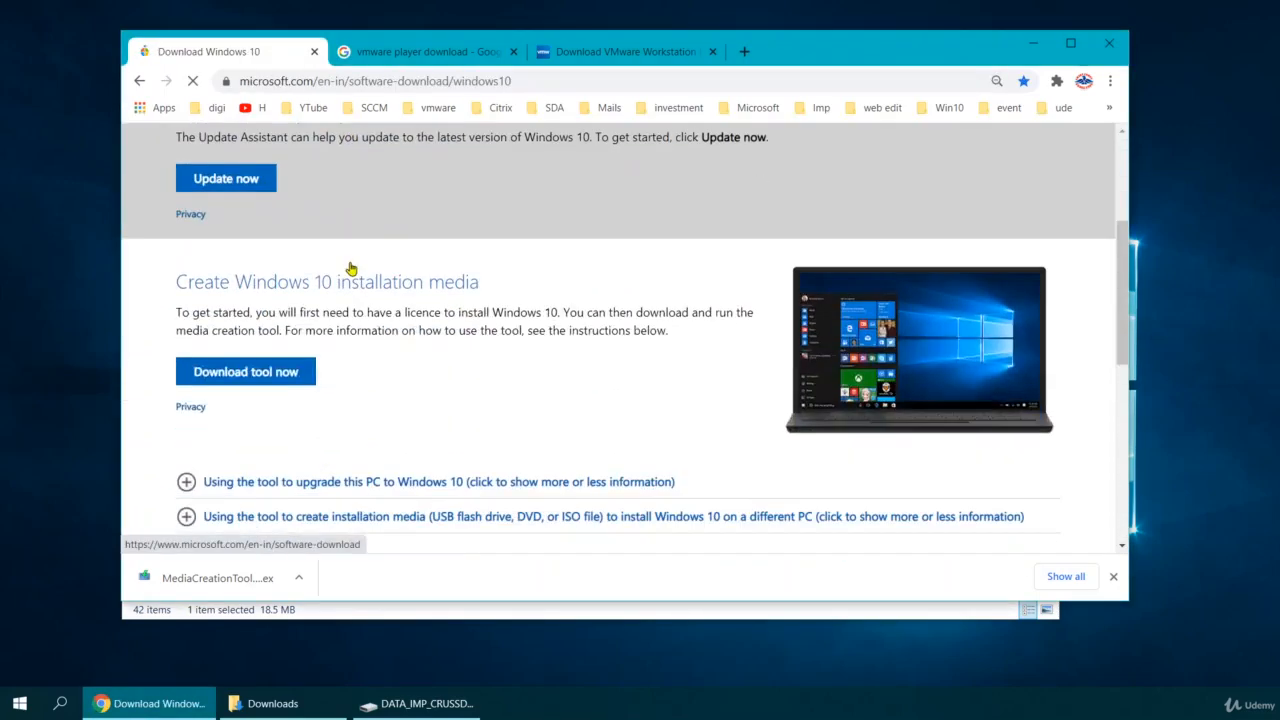
pyautogui.scroll(-2, 286, 383)
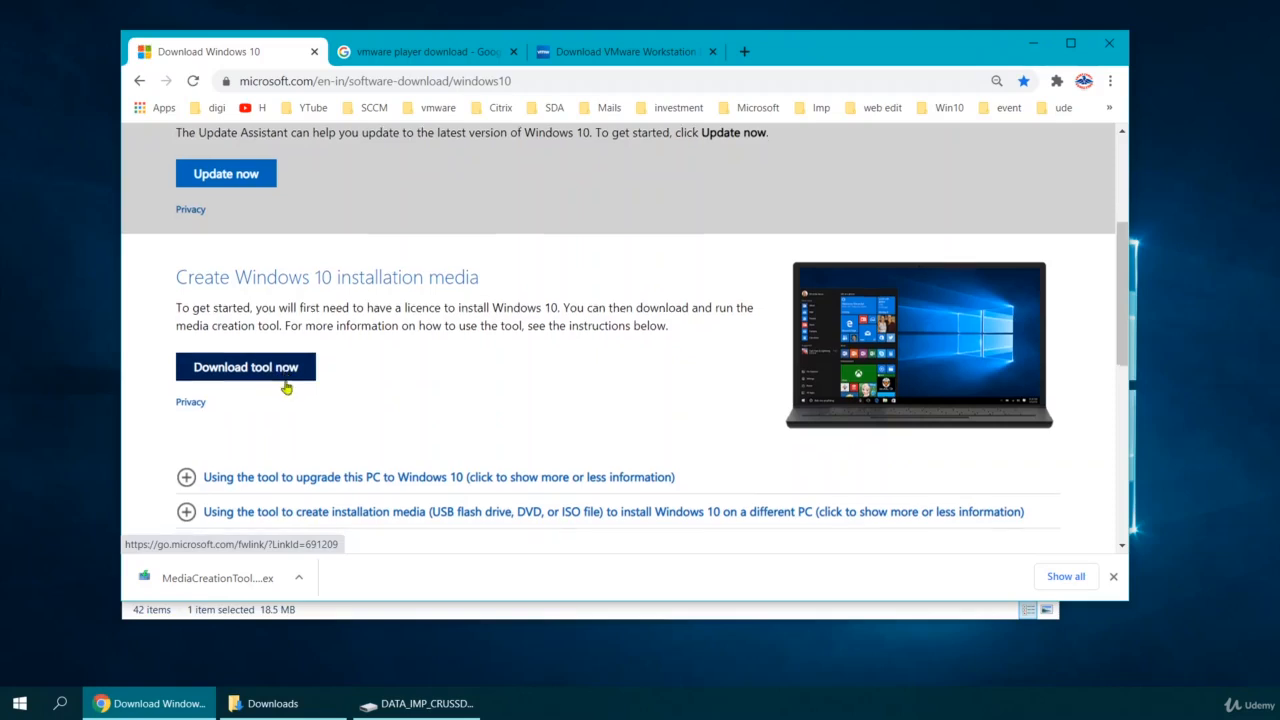
pyautogui.click(233, 581)
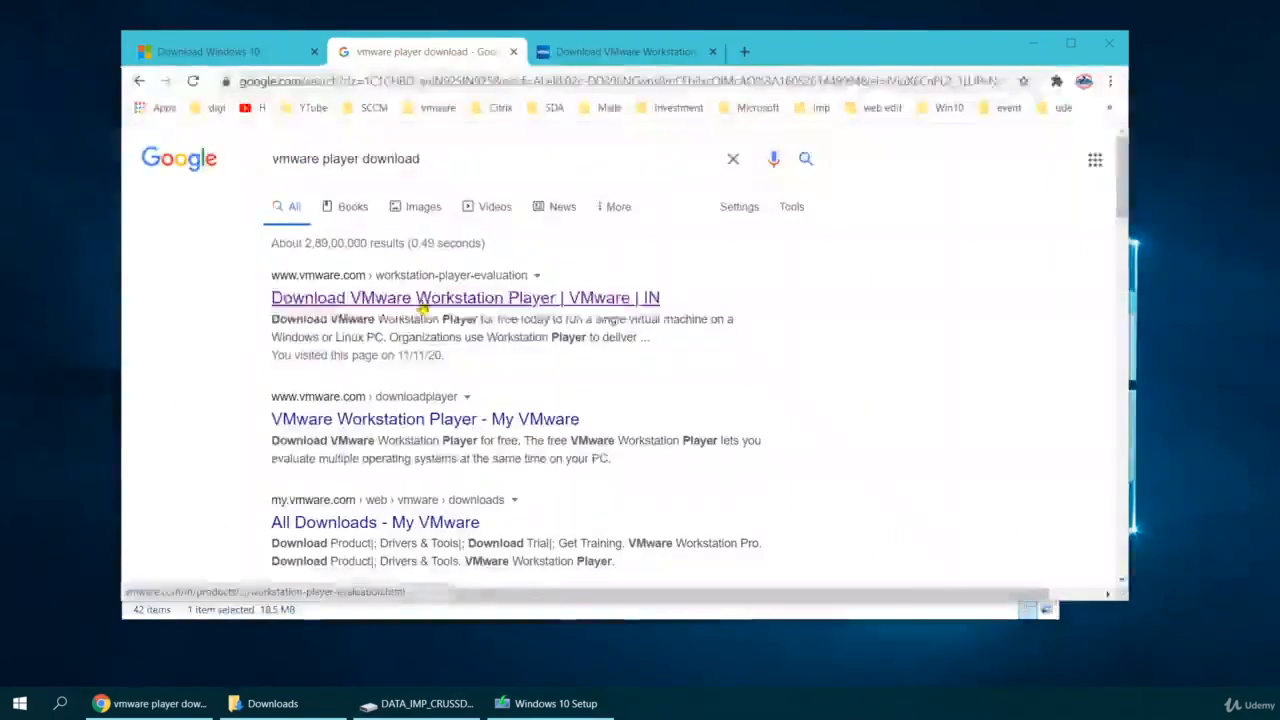
pyautogui.click(480, 309)
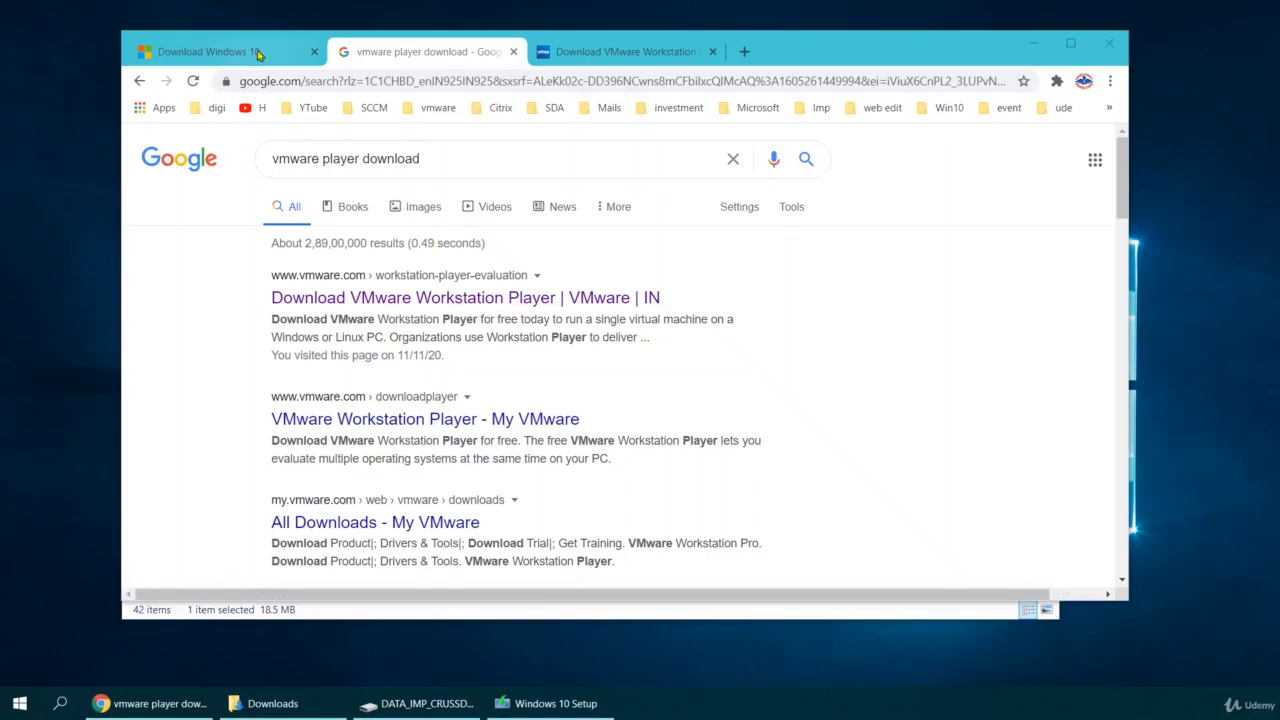
# Accept the Windows 10 Setup license terms and return to the VMware Player download tab.
pyautogui.click(510, 703)
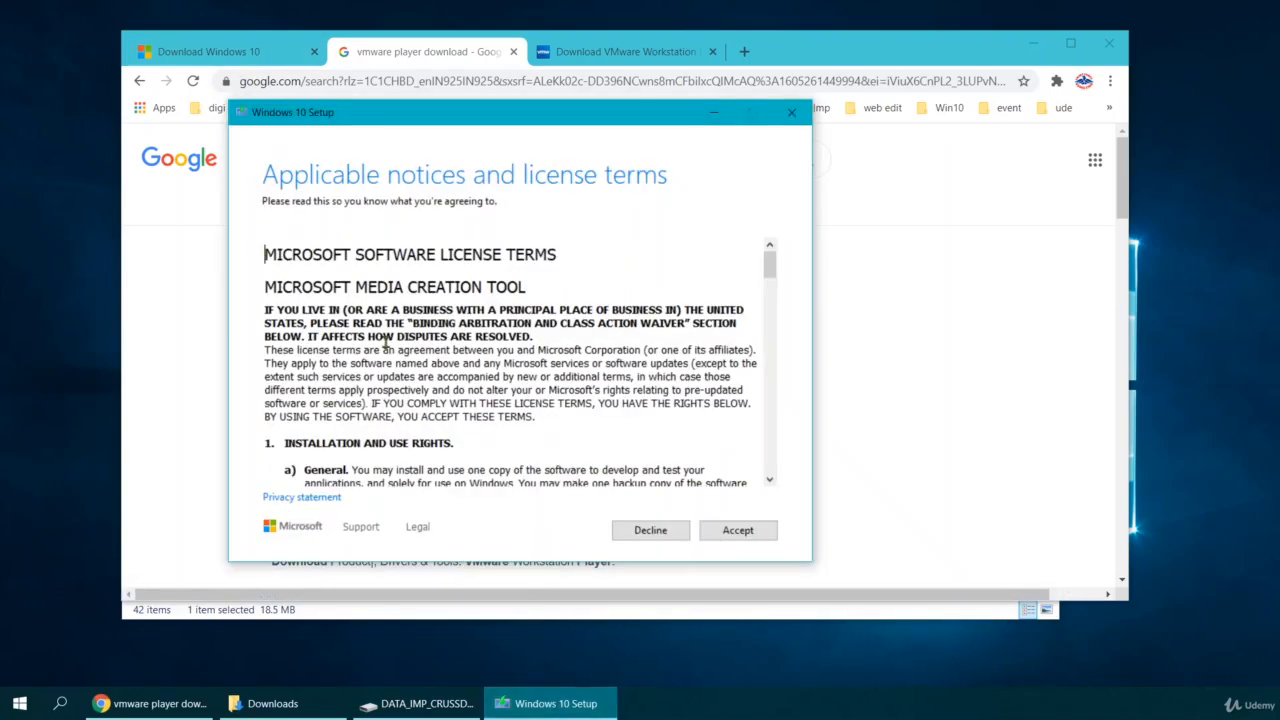
pyautogui.click(741, 534)
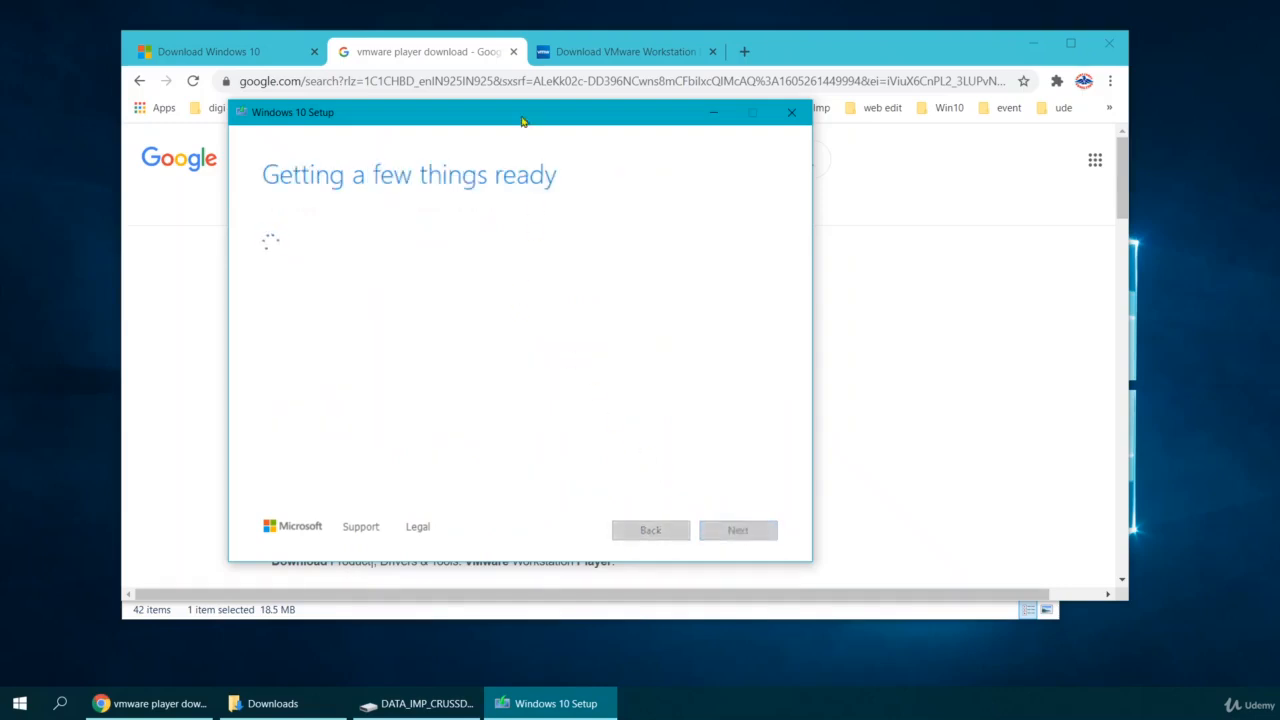
pyautogui.moveTo(521, 112); pyautogui.dragTo(522, 119)
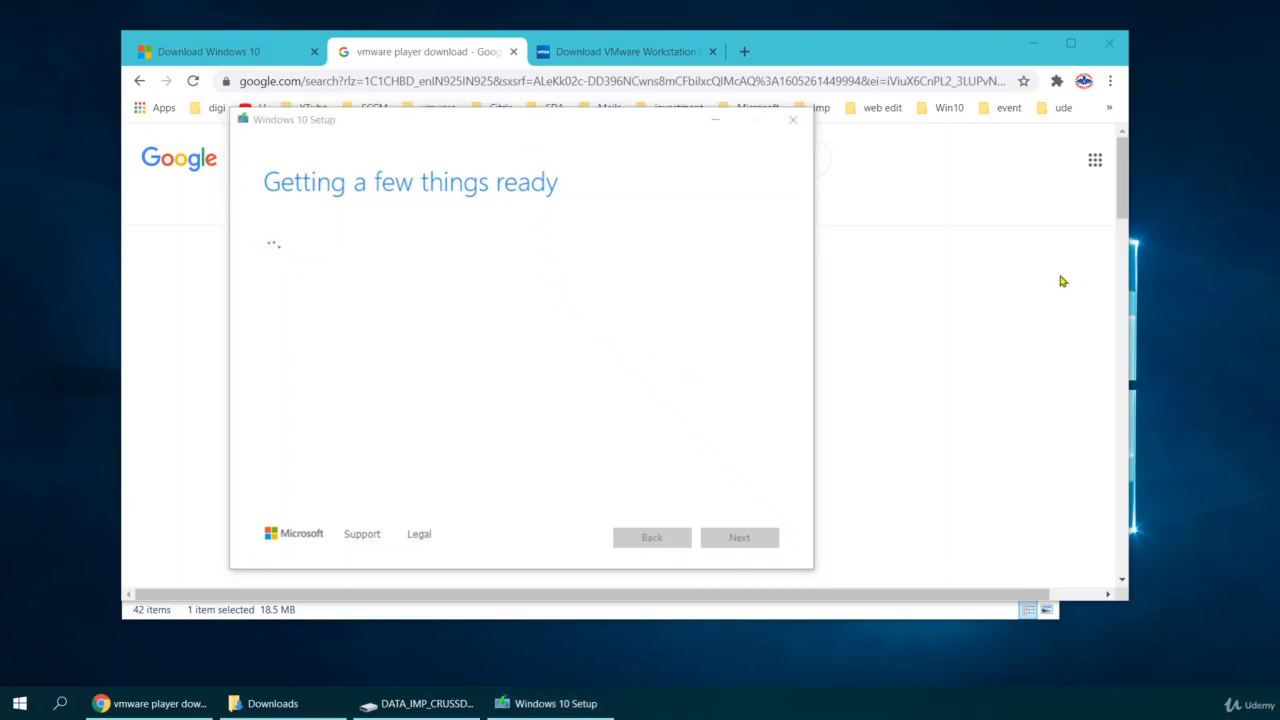
pyautogui.click(560, 51)
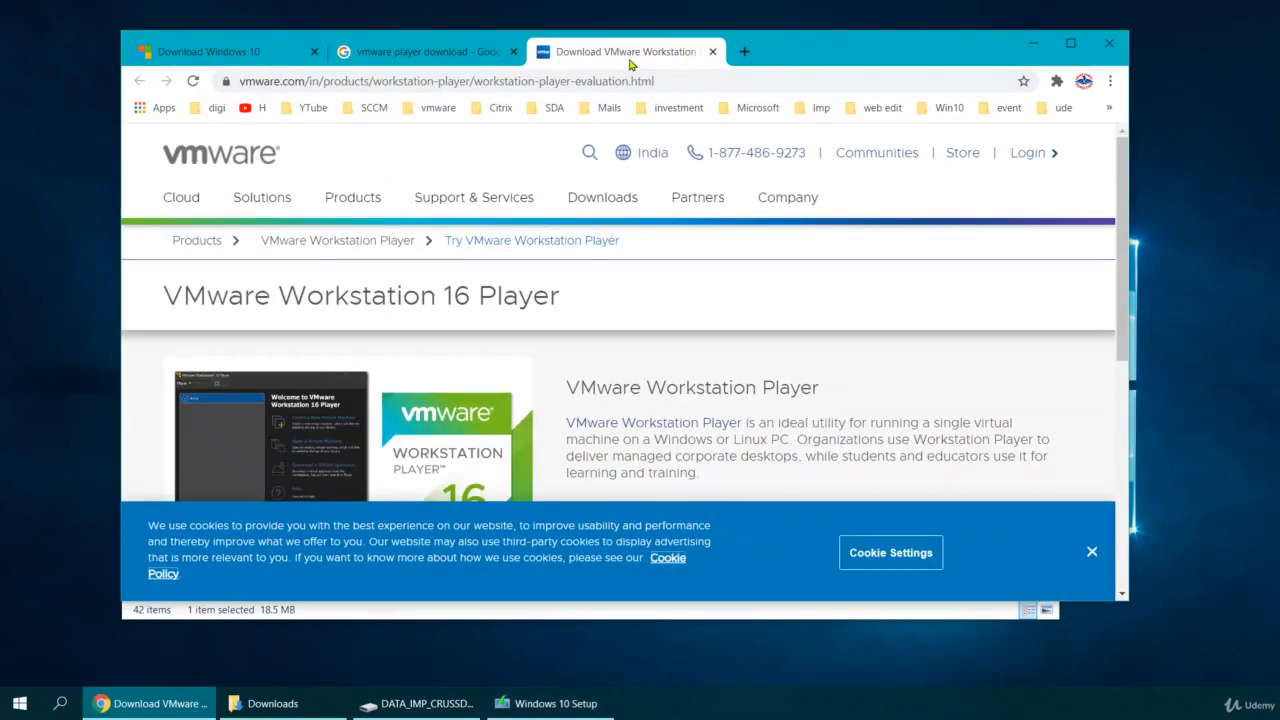
# Download the VMware Workstation 16.0 Player installer for Windows.
pyautogui.scroll(-5, 360, 330)
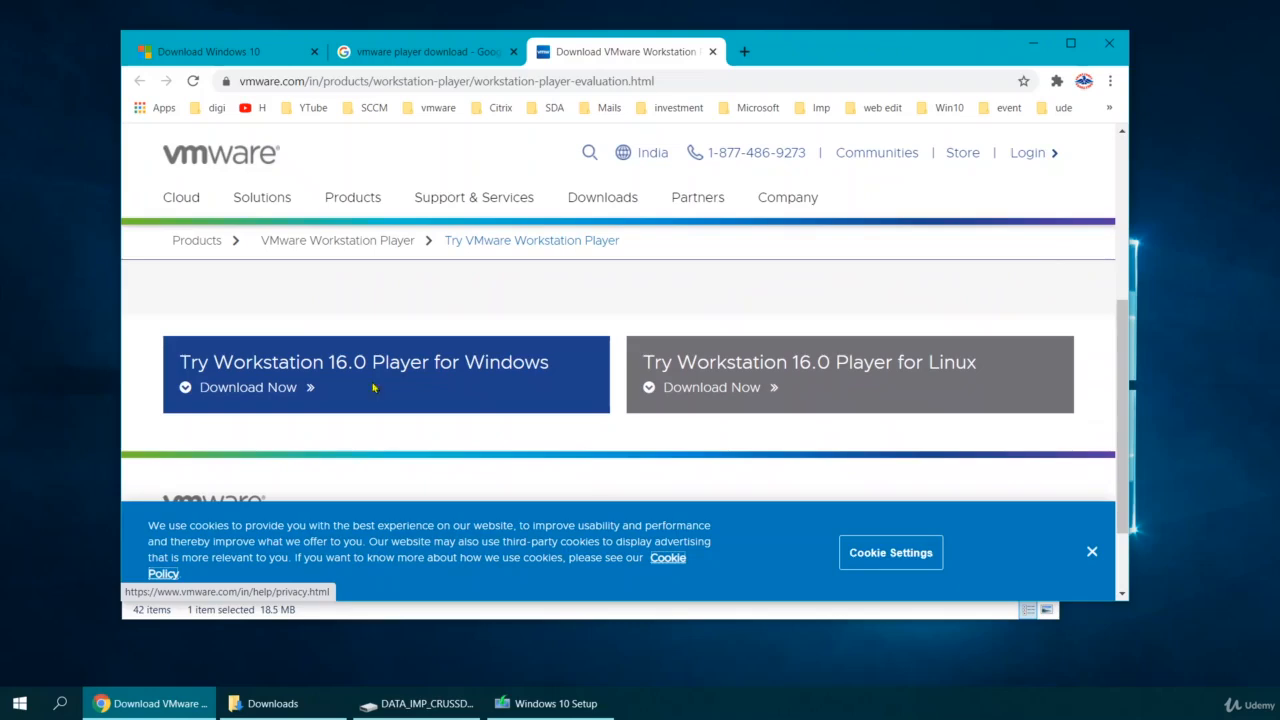
pyautogui.click(255, 392)
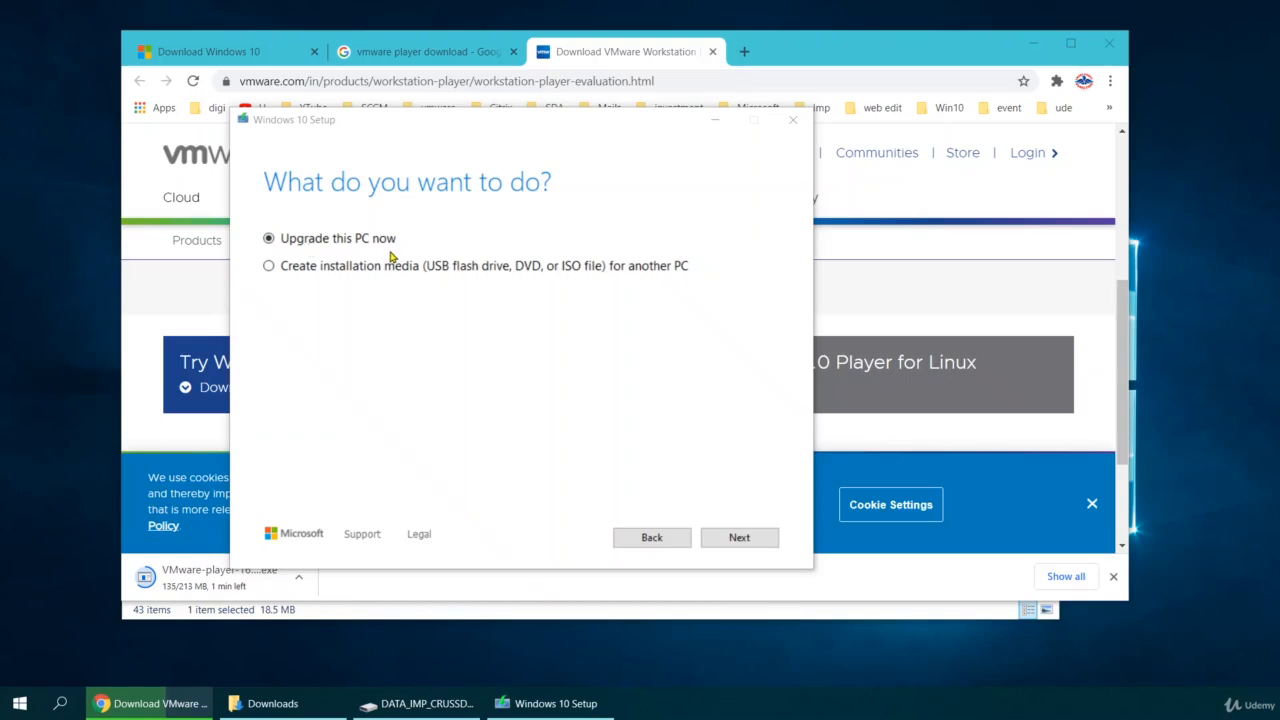
# Choose to create installation media for another PC, keeping English and 64-bit (x64) options.
pyautogui.click(269, 268)
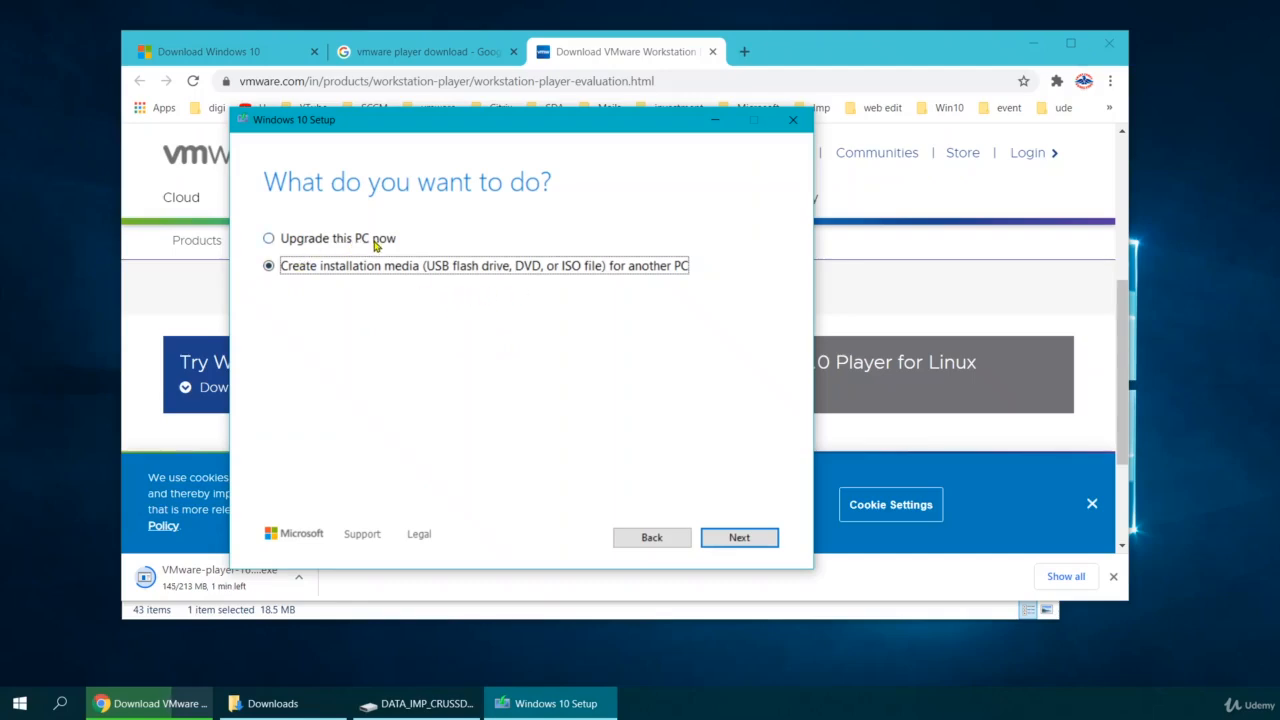
pyautogui.click(738, 537)
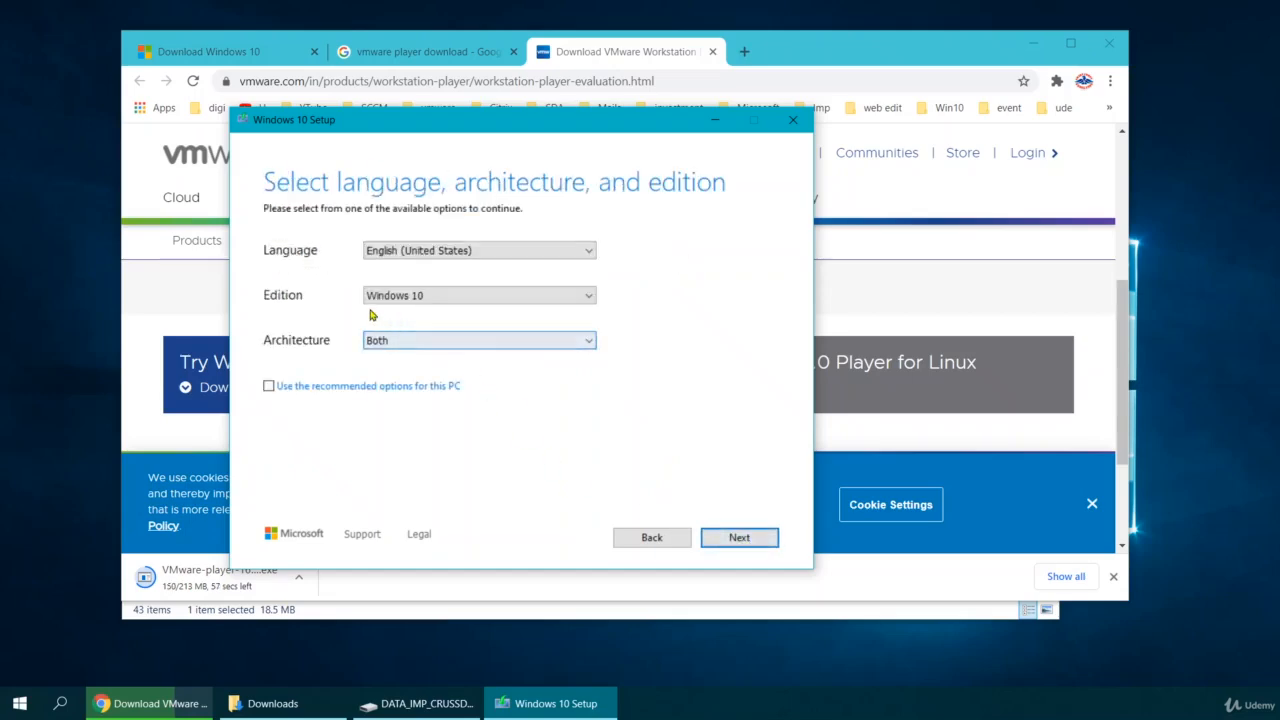
pyautogui.click(366, 345)
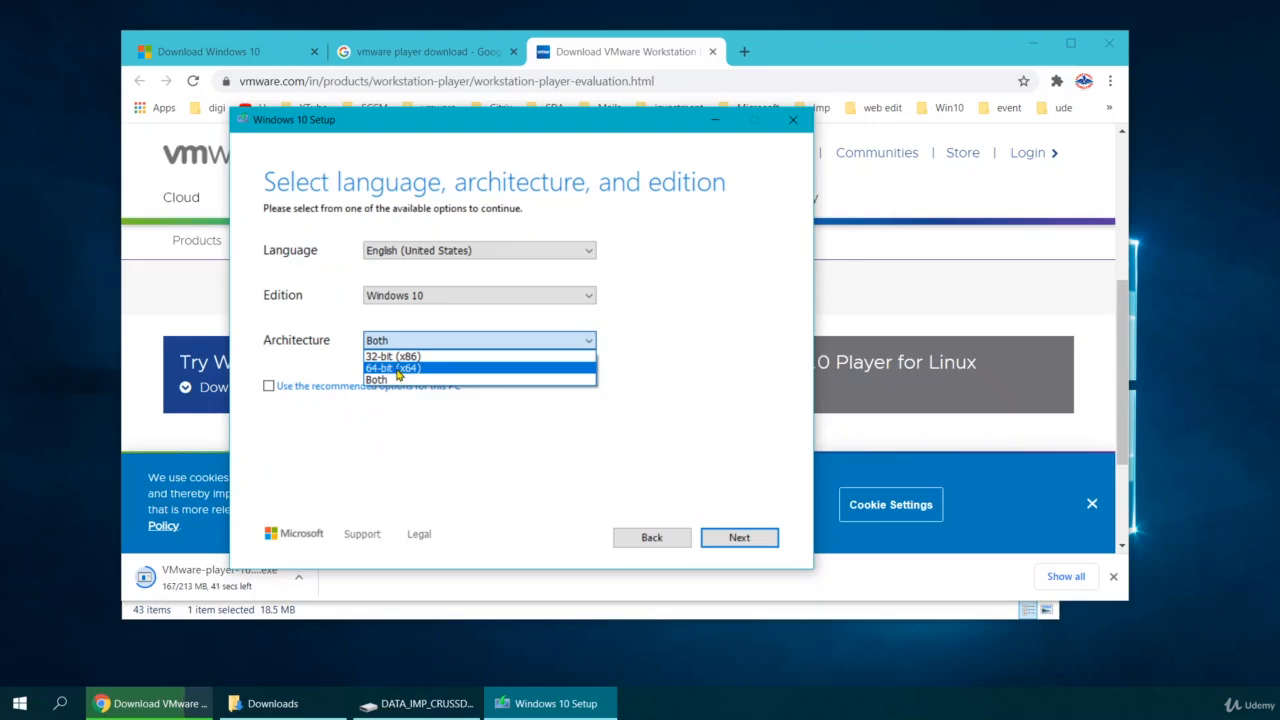
pyautogui.click(390, 380)
pyautogui.click(403, 342)
pyautogui.click(337, 359)
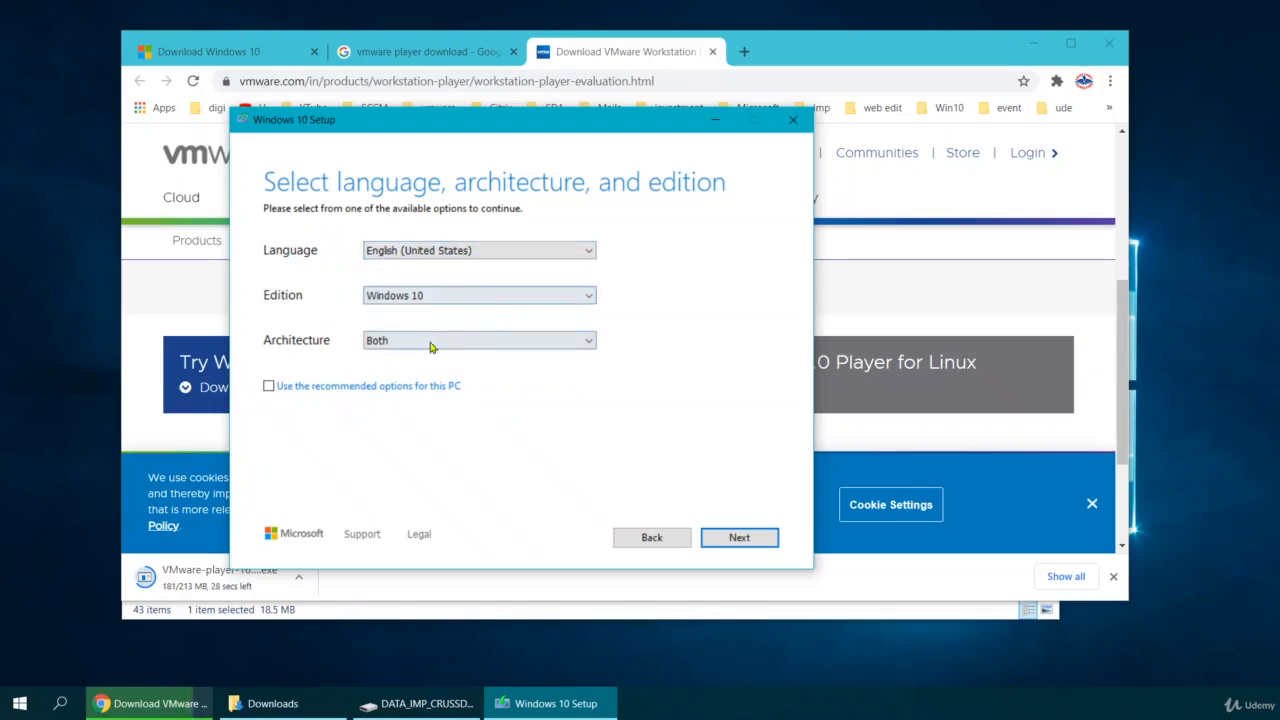
pyautogui.click(268, 387)
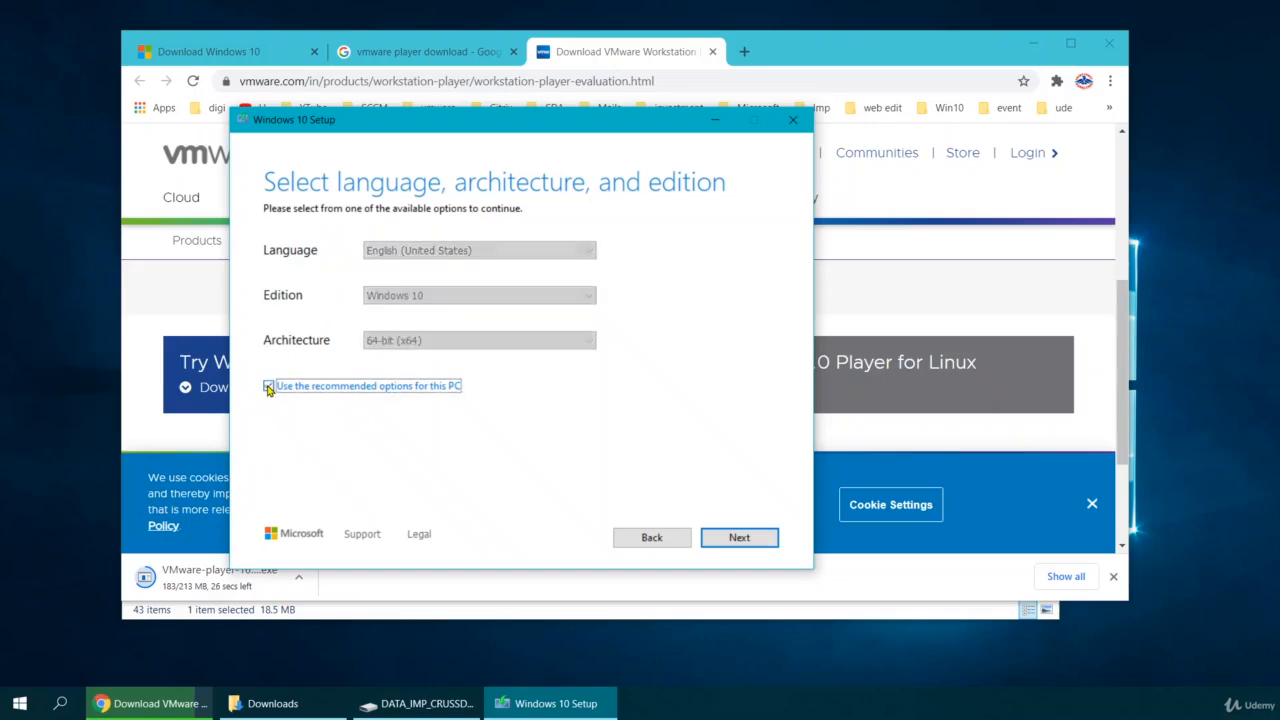
pyautogui.click(268, 387)
pyautogui.click(380, 342)
pyautogui.click(383, 388)
pyautogui.click(742, 538)
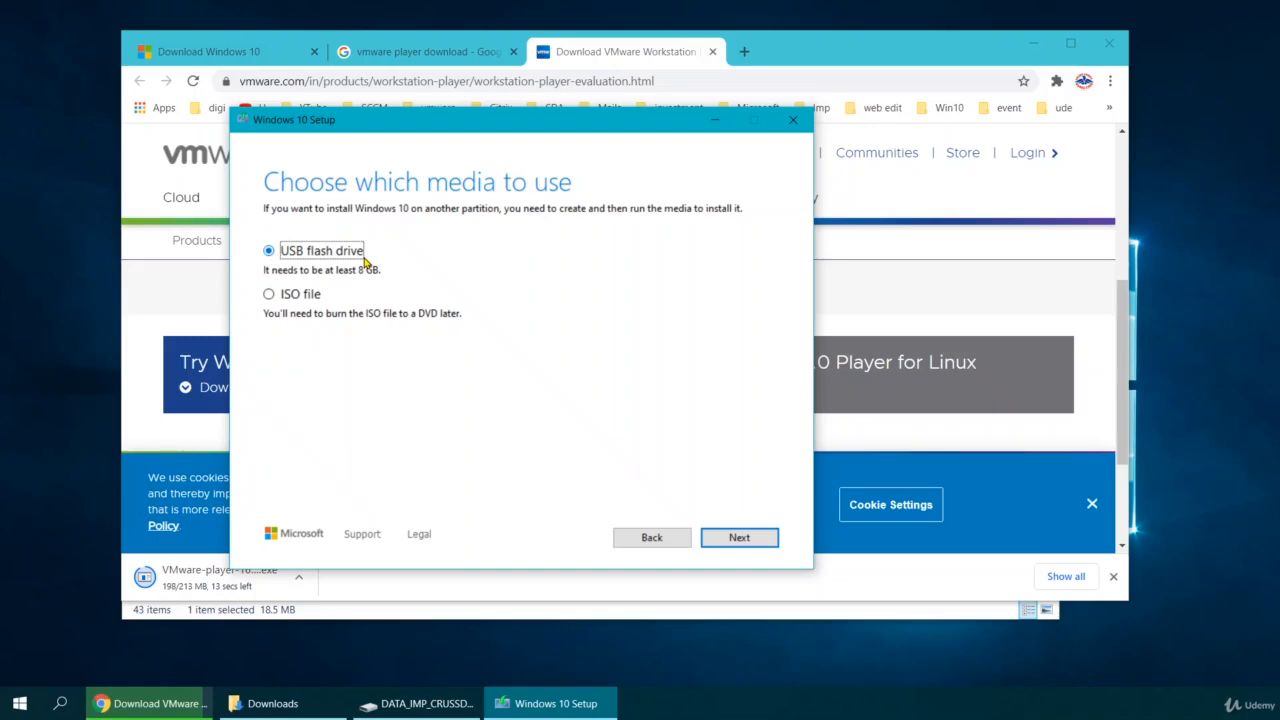
# Save the Windows 10 download as an ISO file, Windows.iso, on Local Disk (C:).
pyautogui.click(269, 294)
pyautogui.click(741, 543)
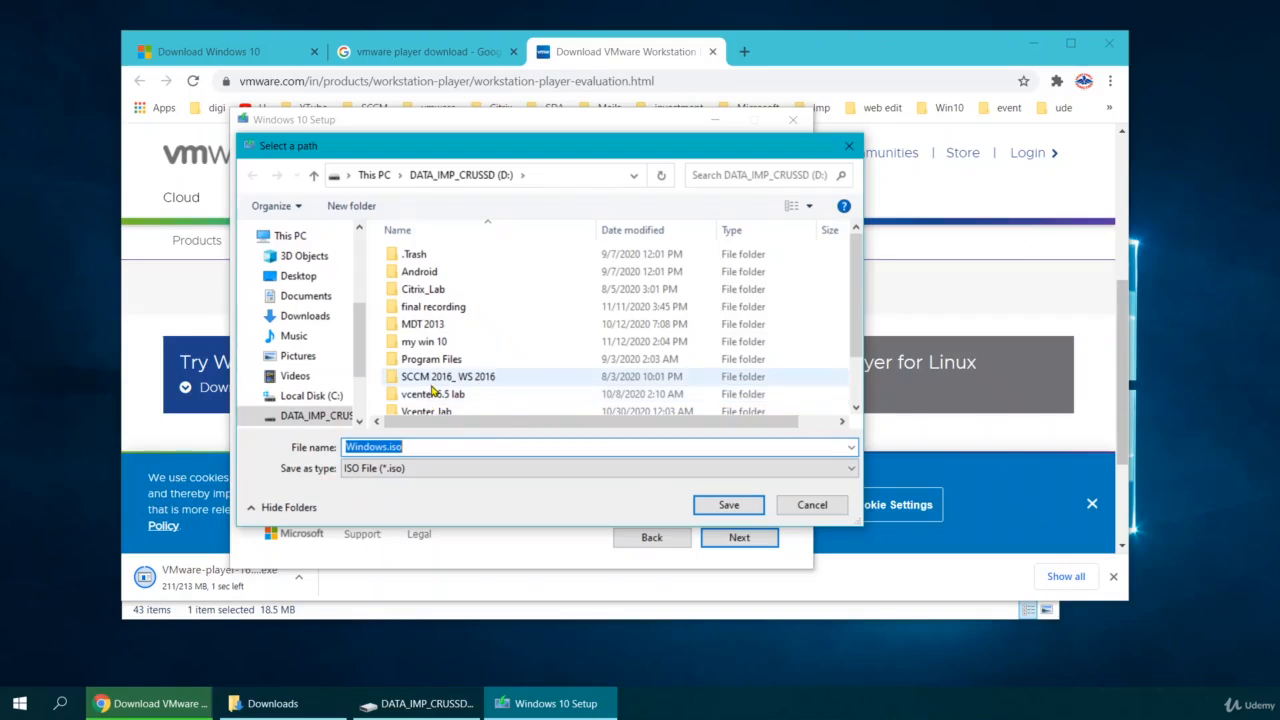
pyautogui.click(306, 396)
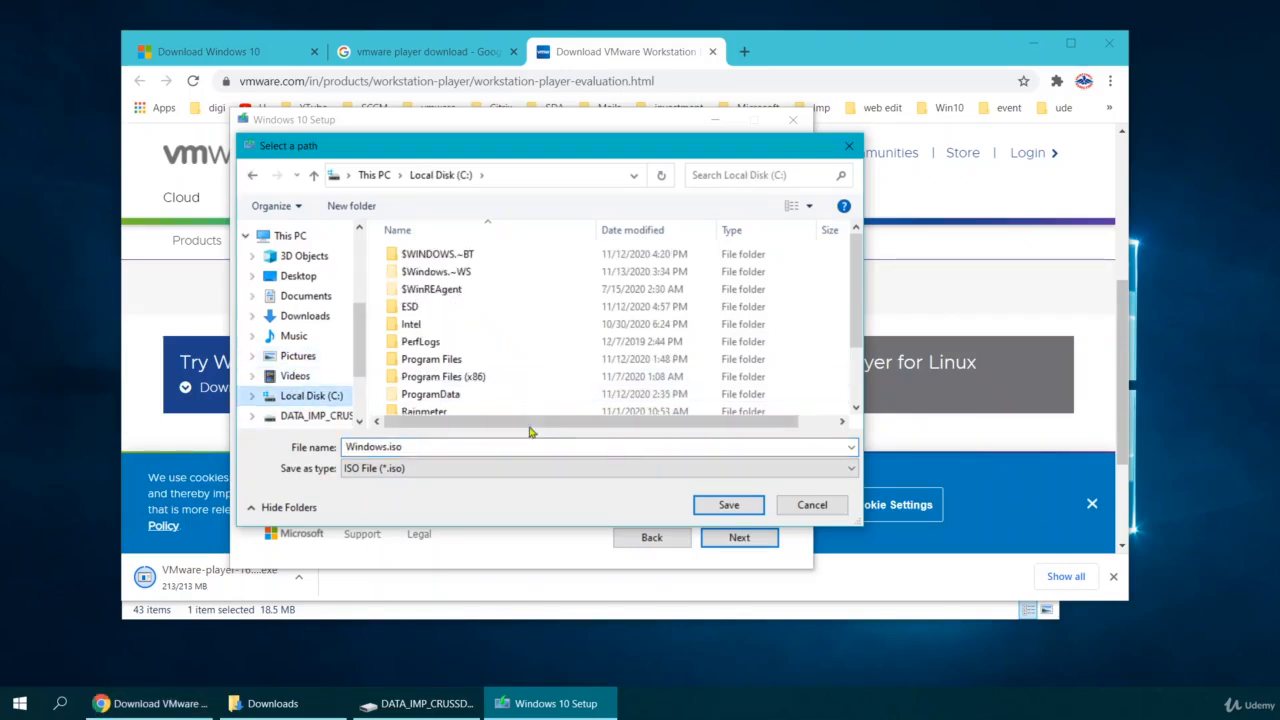
pyautogui.click(729, 505)
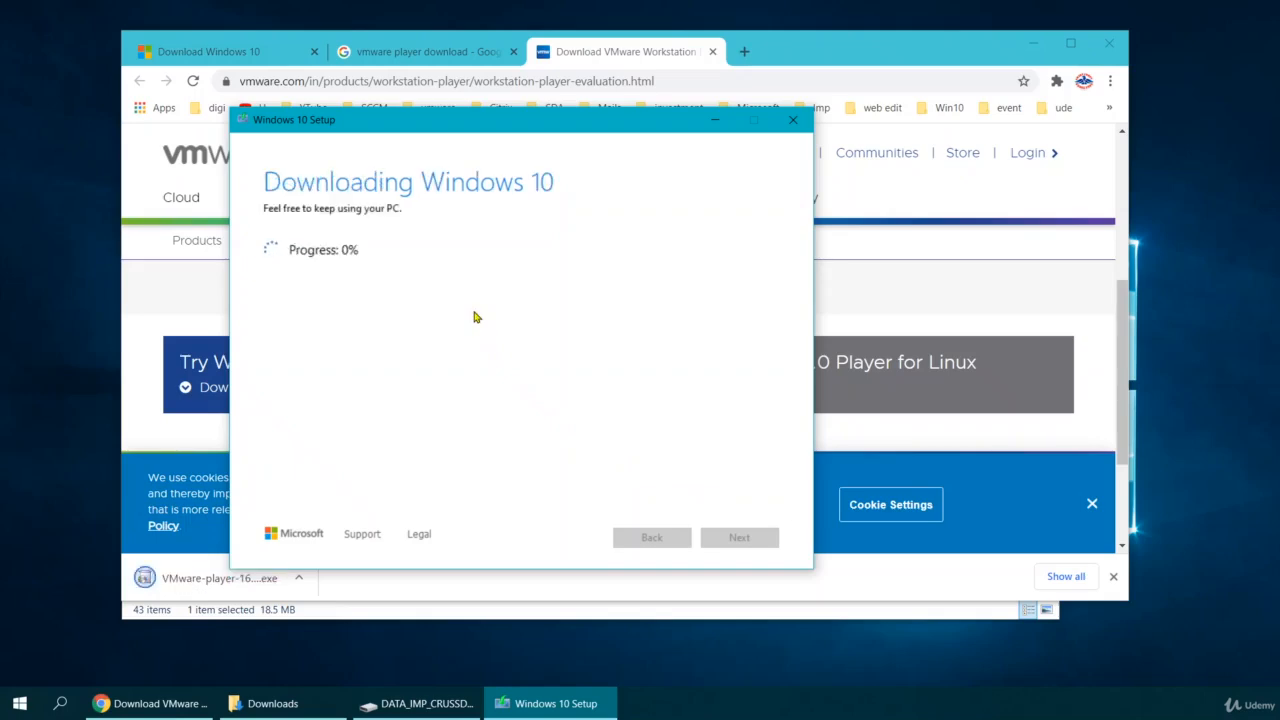
# In File Explorer, select Windows.iso on DATA_IMP_CRUSSD (D:) to confirm its 4,793,216 KB size.
pyautogui.press('super+e')
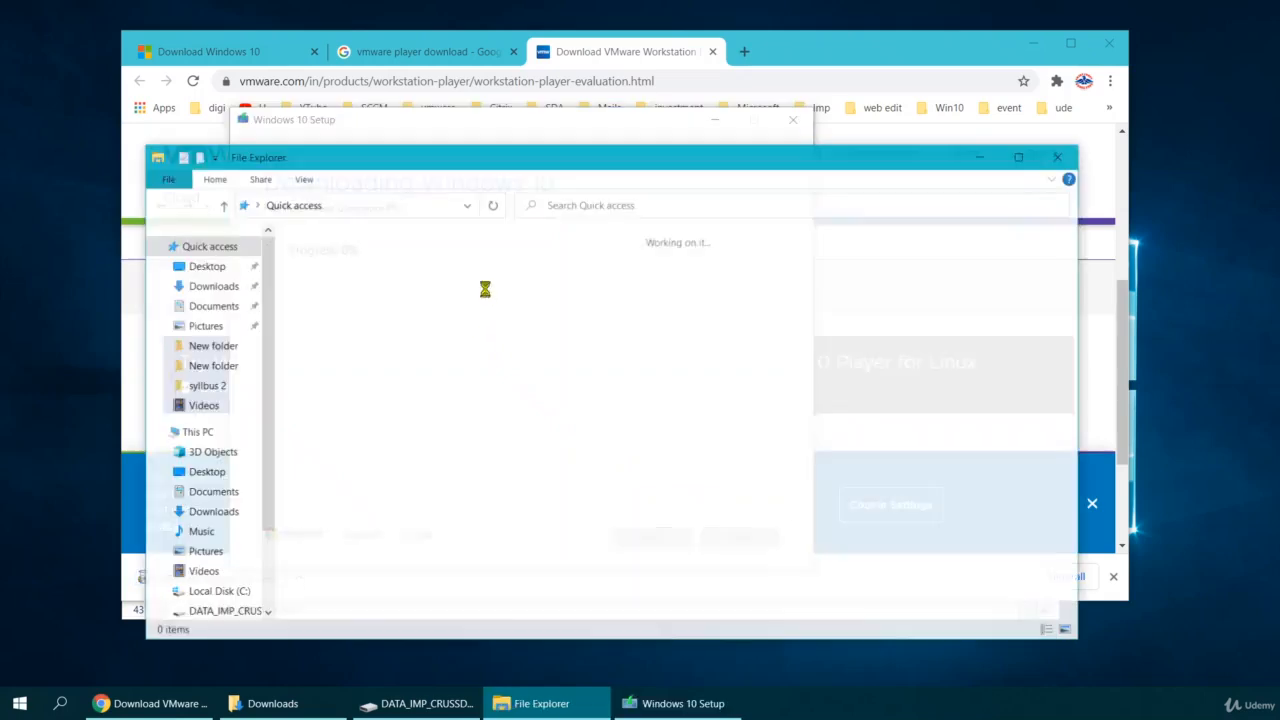
pyautogui.scroll(-1, 206, 500)
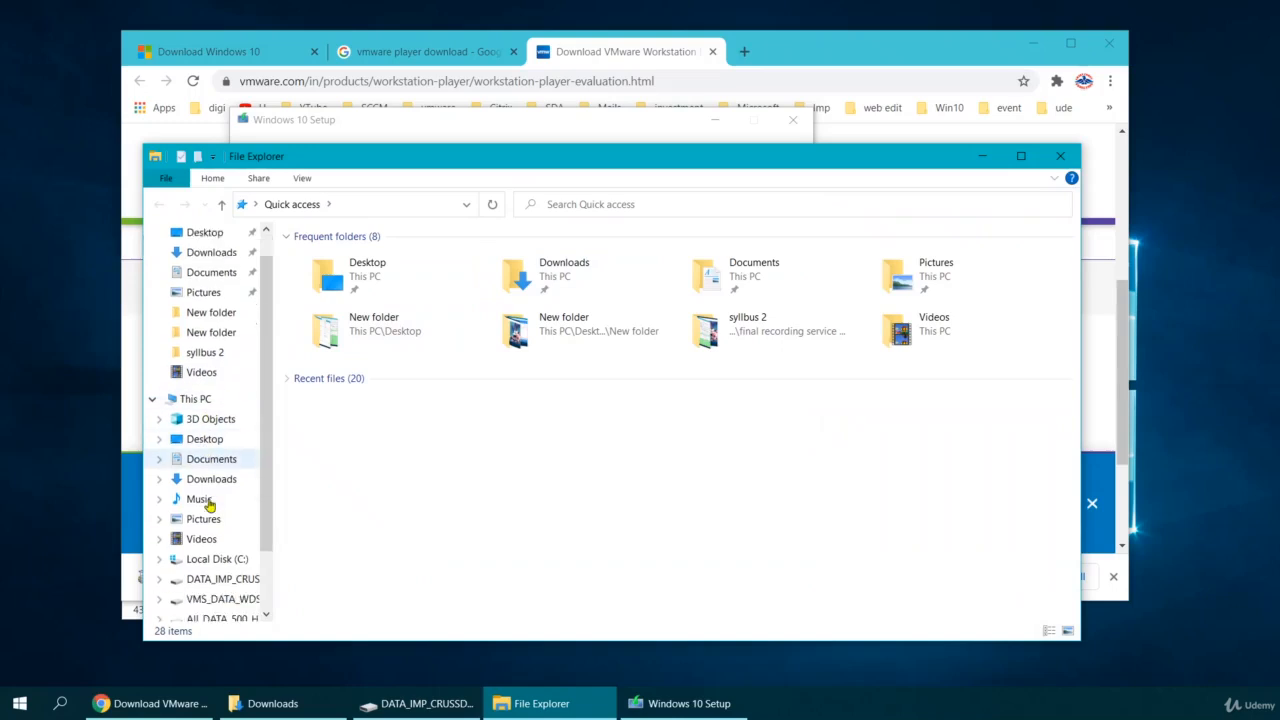
pyautogui.click(200, 559)
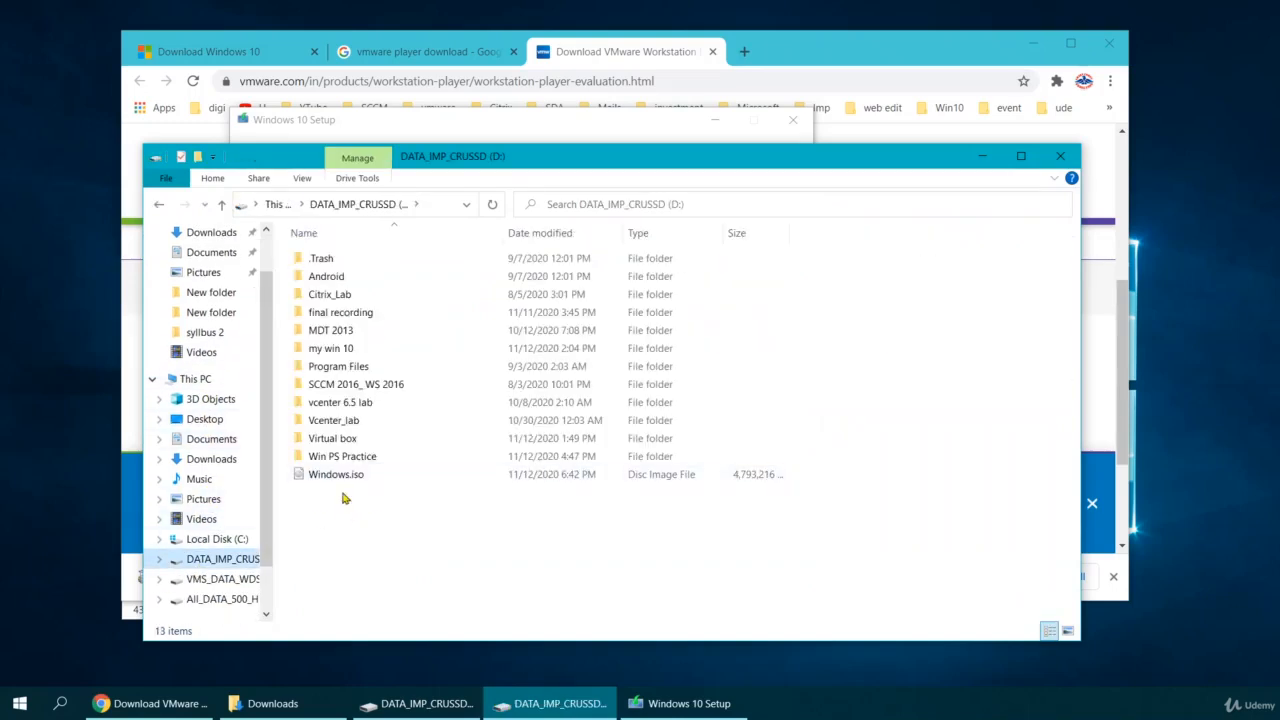
pyautogui.click(340, 476)
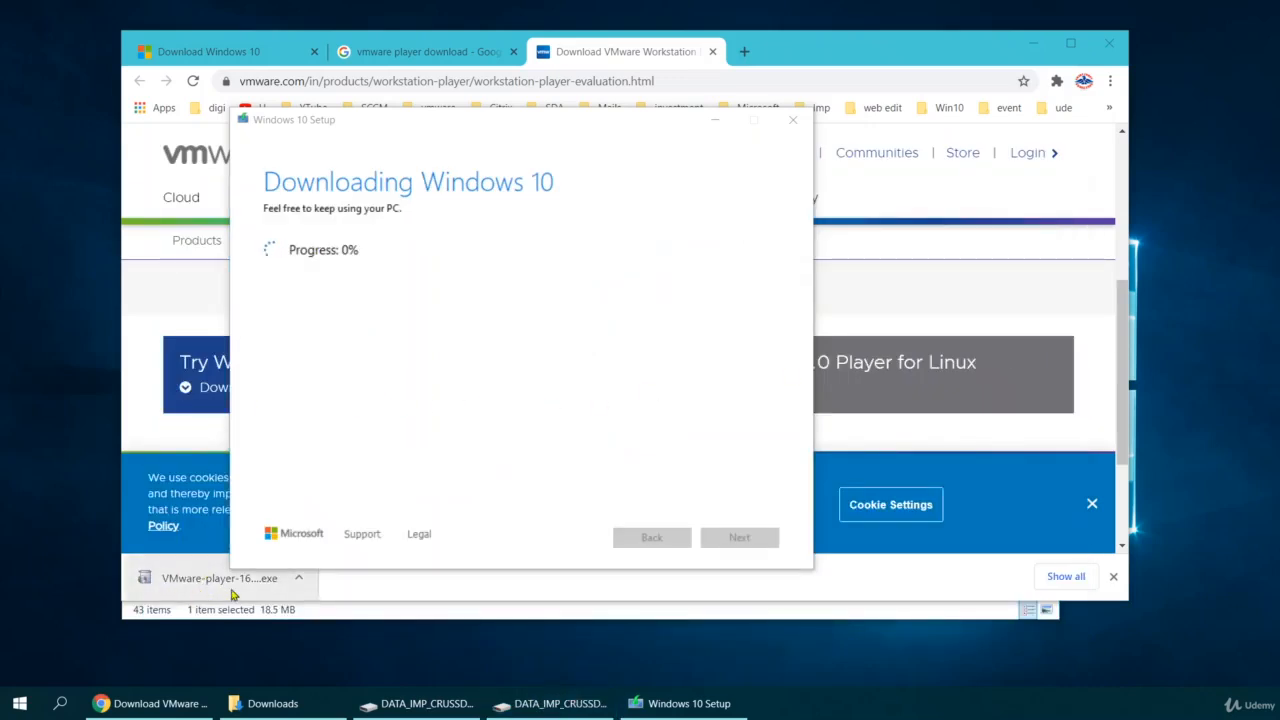
# Launch VMware Workstation 15 Player by searching 'pla' in the Start menu.
pyautogui.click(16, 706)
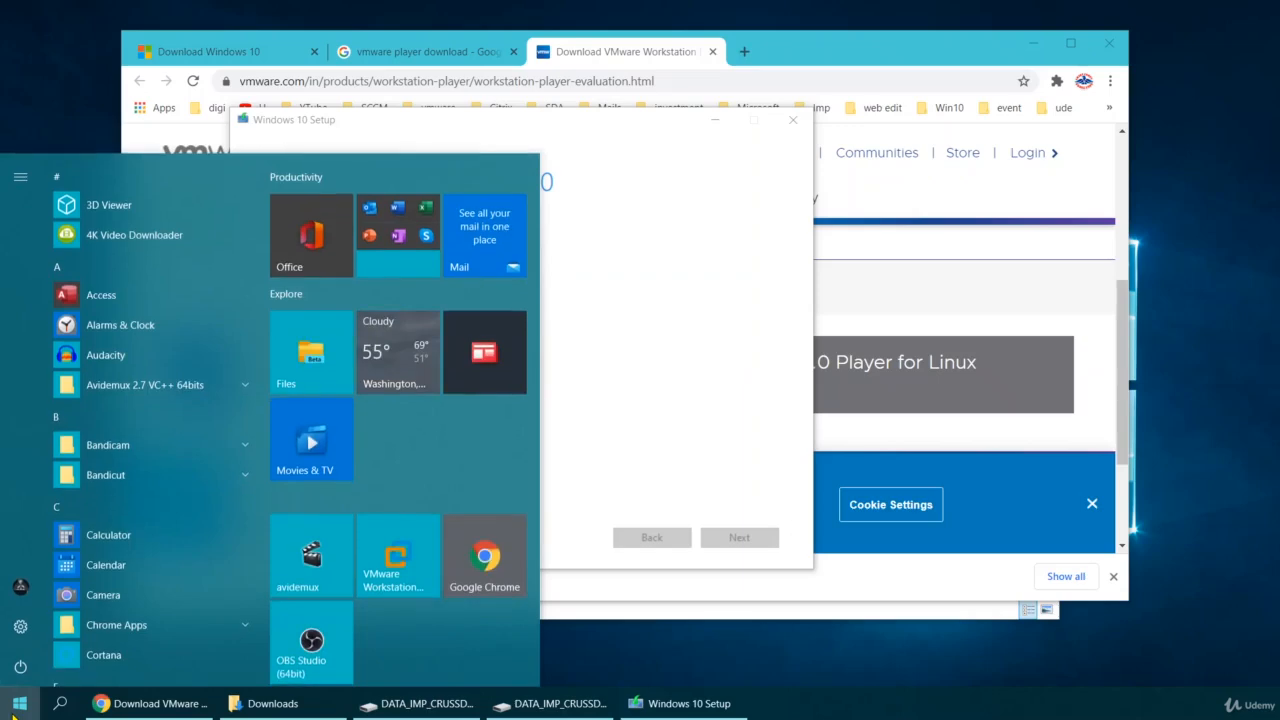
pyautogui.write('pla')
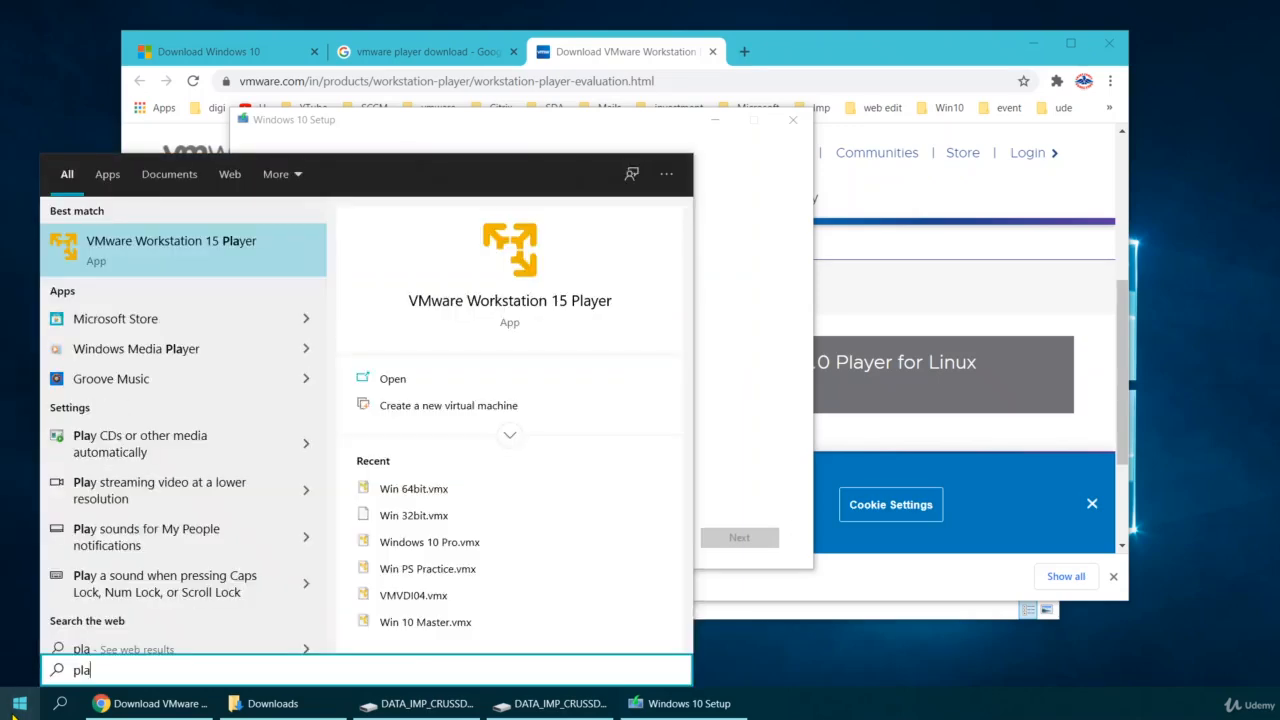
pyautogui.click(13, 707)
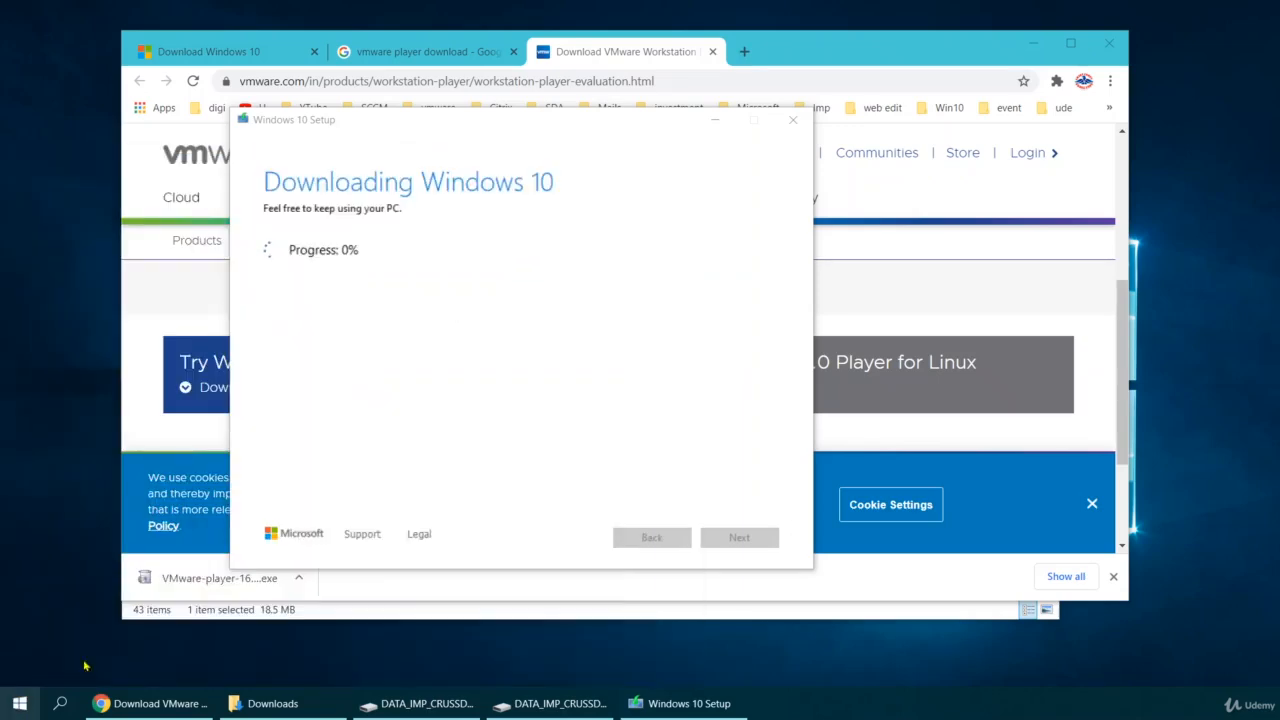
# Quit the Windows 10 Setup tool and move the Player window toward the screen centre.
pyautogui.click(793, 121)
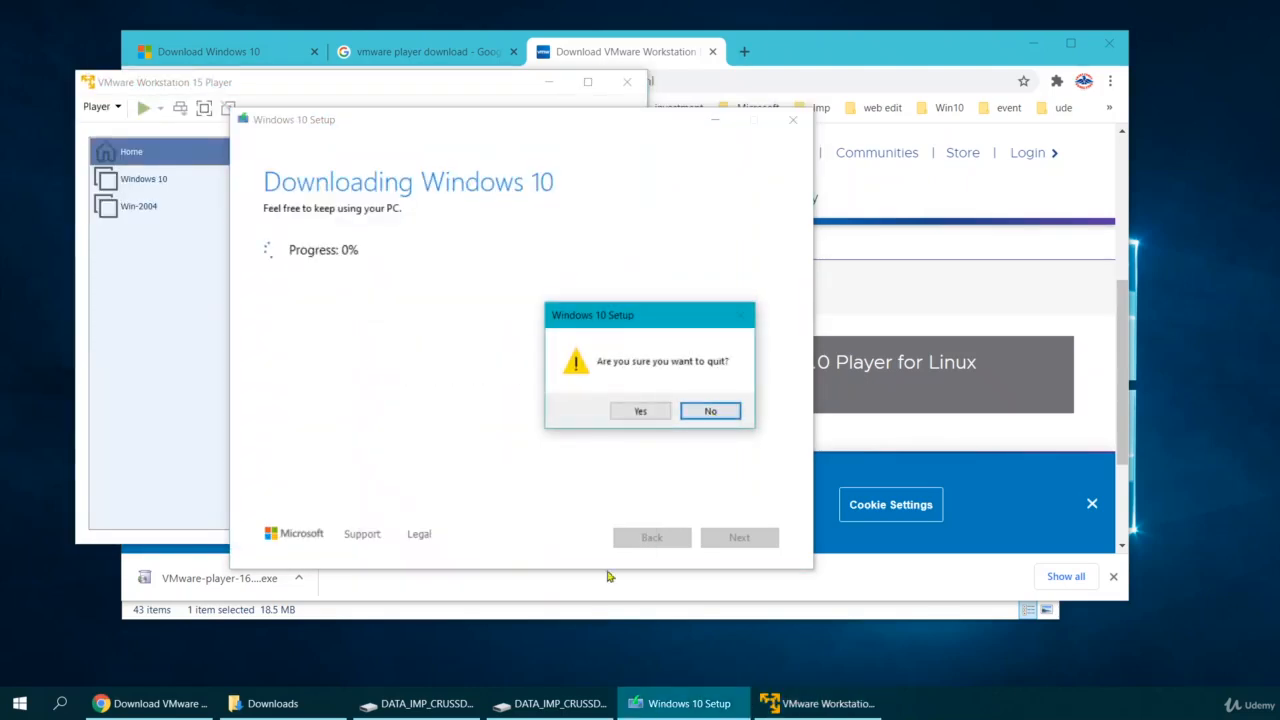
pyautogui.click(640, 410)
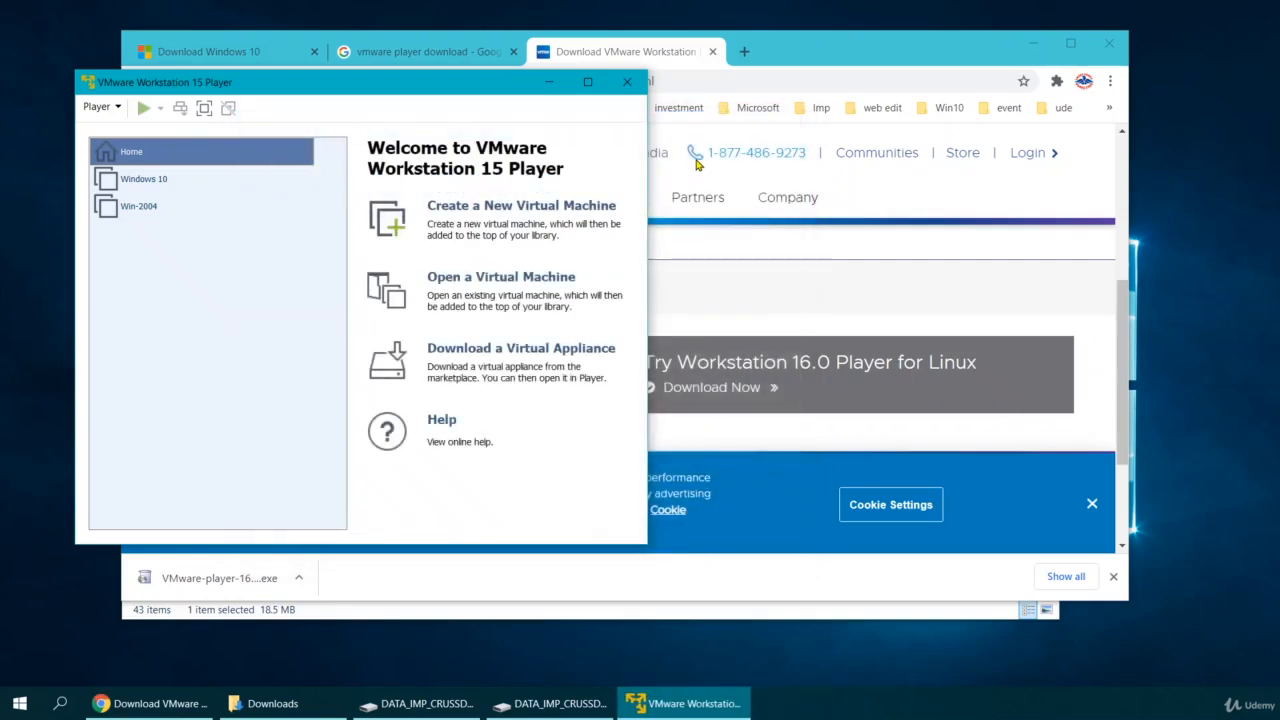
pyautogui.moveTo(281, 90); pyautogui.dragTo(477, 111)
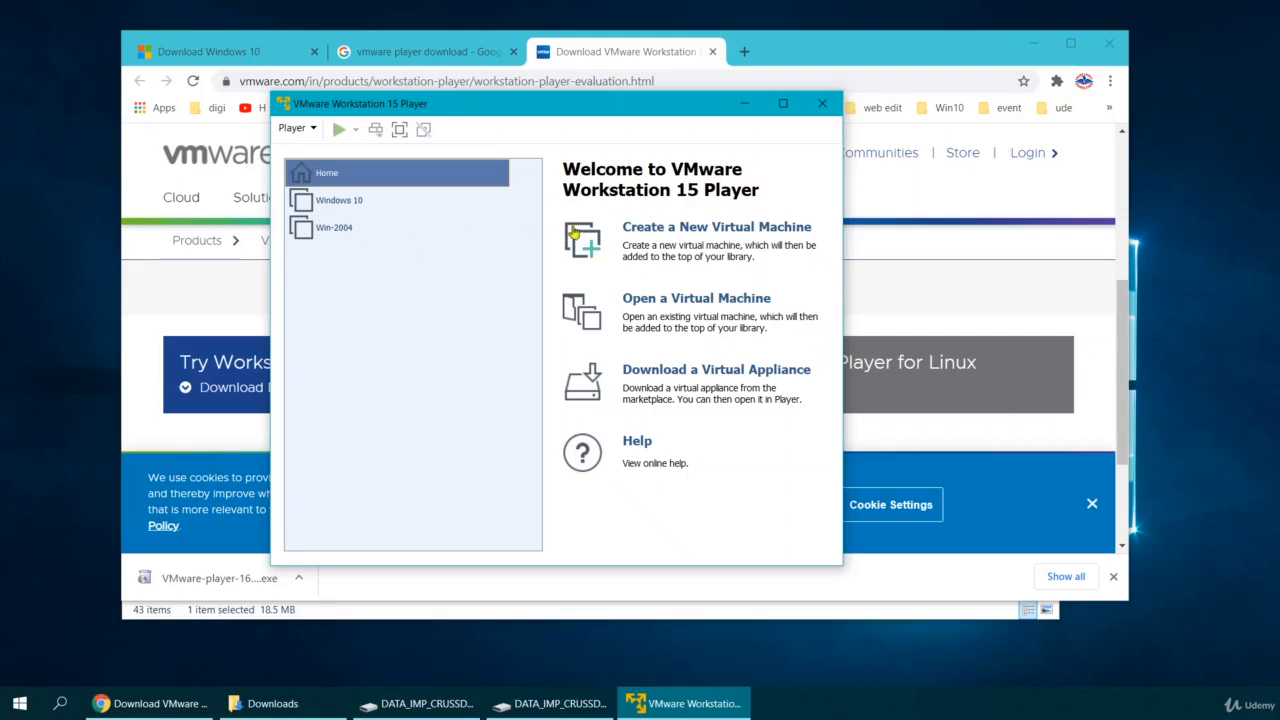
# Start a new virtual machine installing from the disc image D:\Windows.iso.
pyautogui.click(672, 232)
pyautogui.click(414, 326)
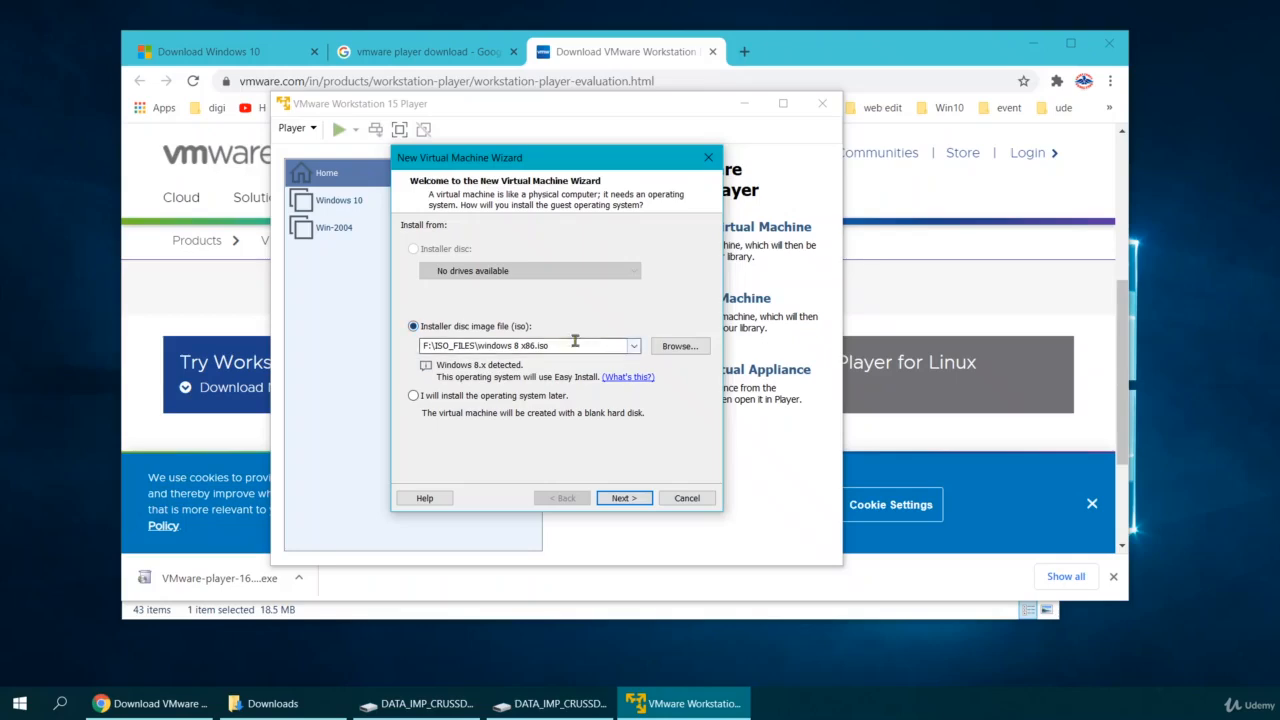
pyautogui.click(679, 346)
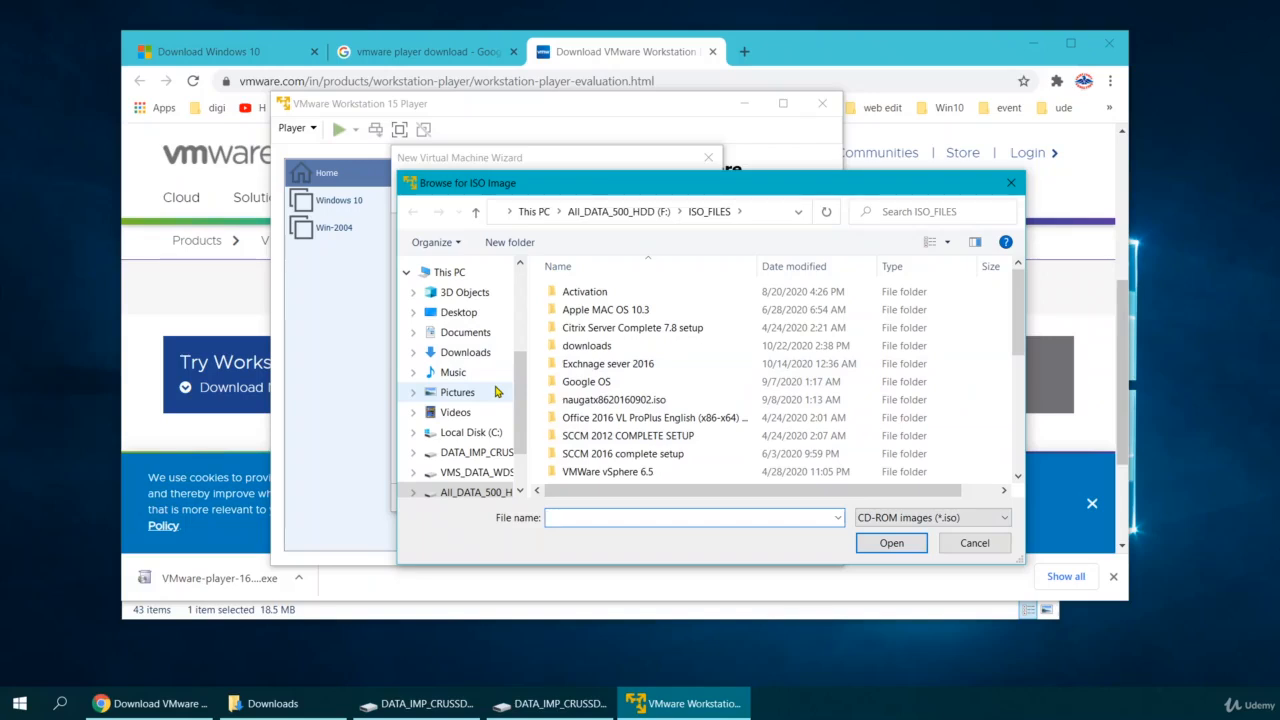
pyautogui.click(475, 453)
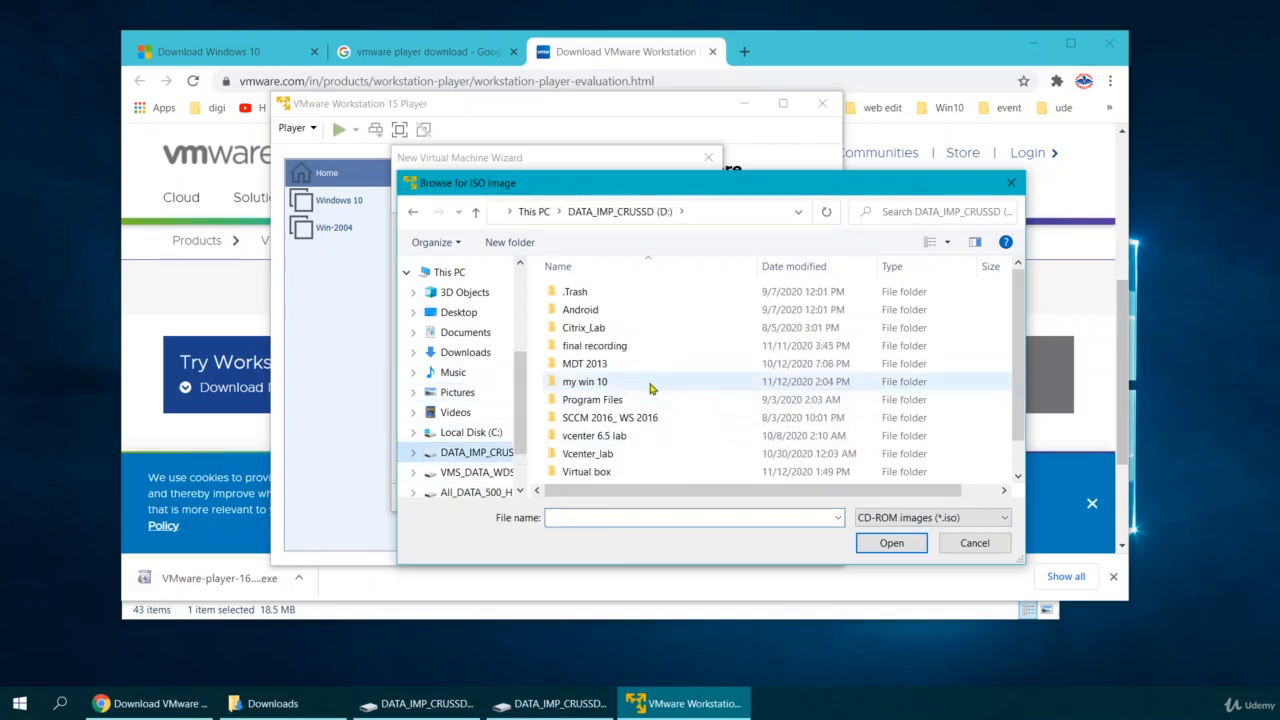
pyautogui.scroll(-1, 650, 390)
pyautogui.doubleClick(575, 478)
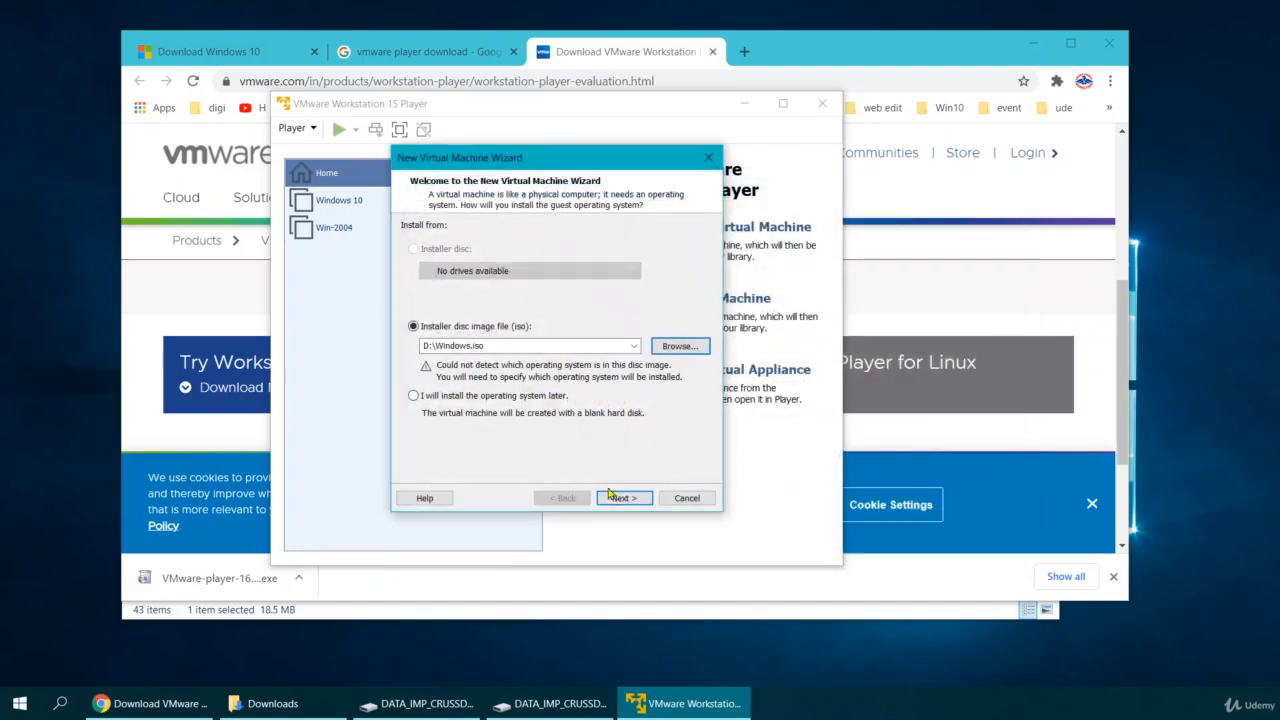
# Set the guest operating system version to Windows 10 and continue to naming the machine.
pyautogui.click(620, 498)
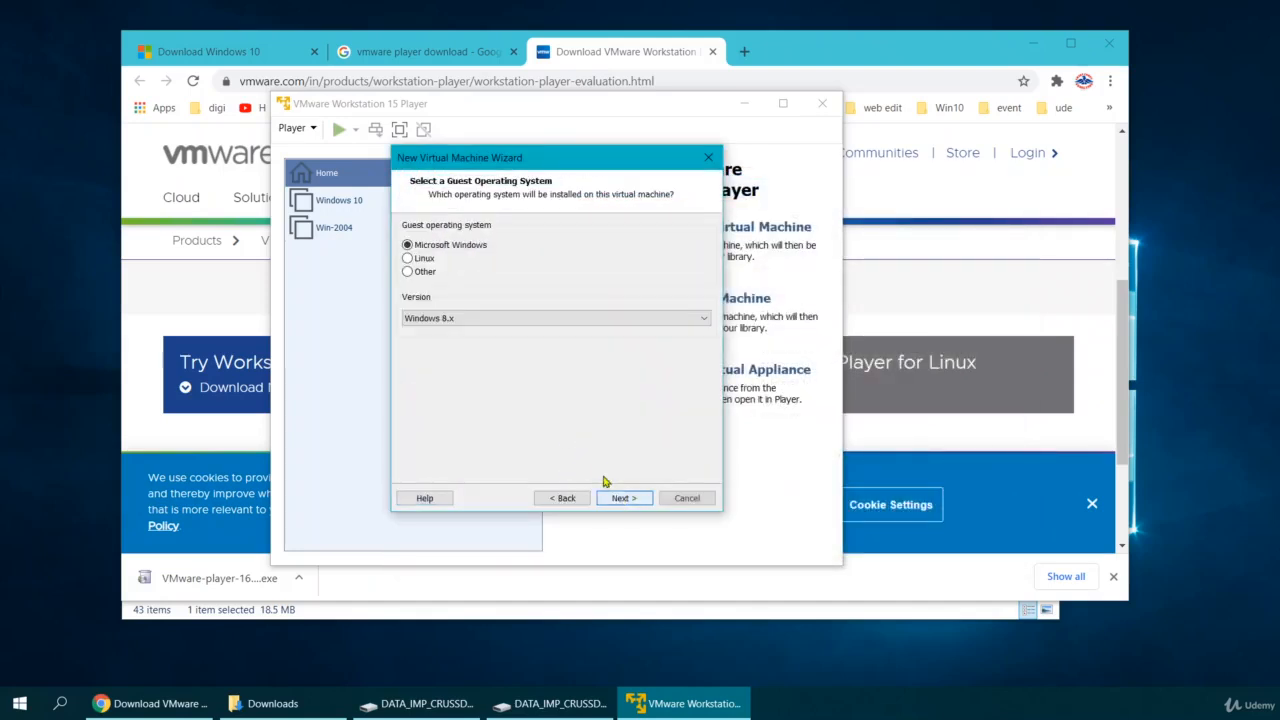
pyautogui.click(466, 320)
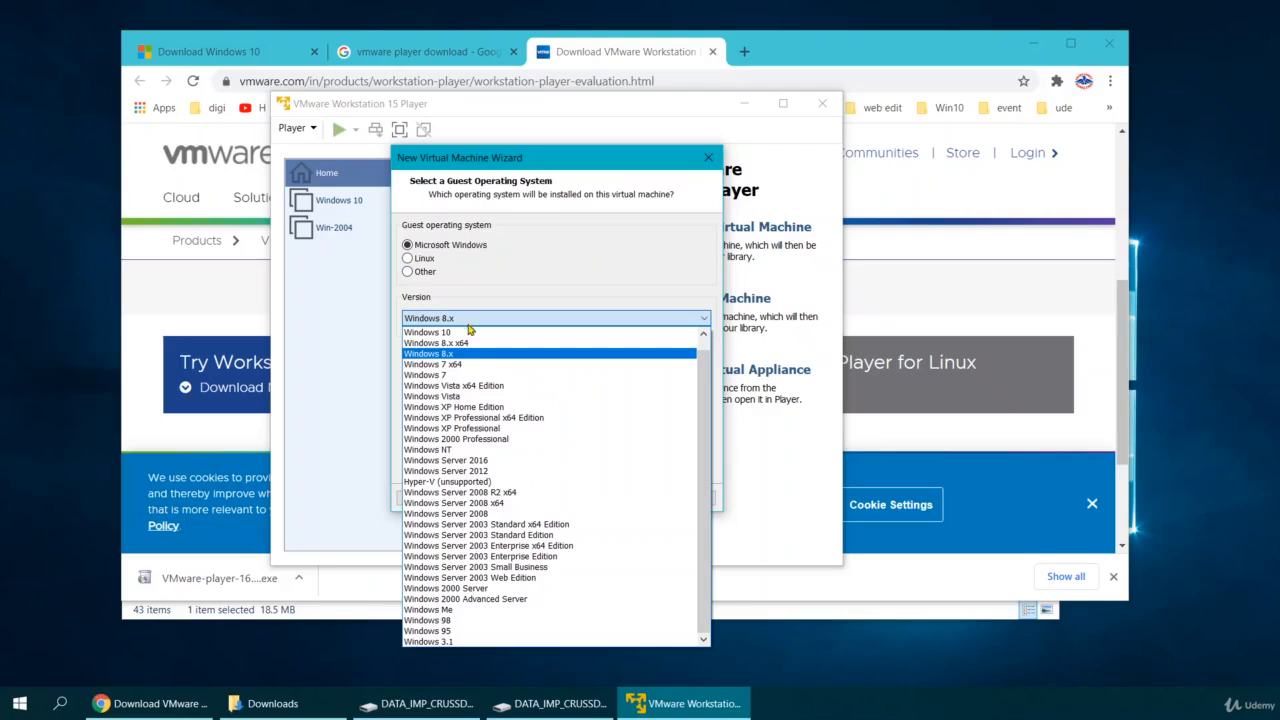
pyautogui.click(456, 333)
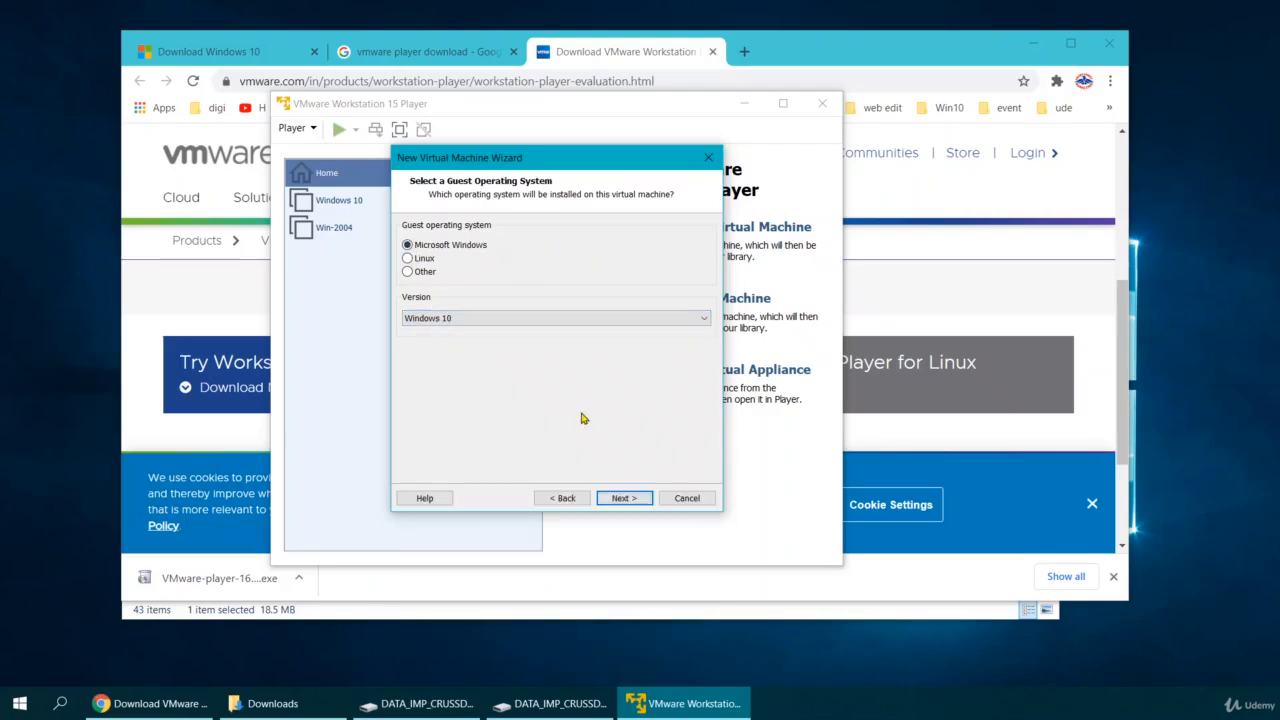
pyautogui.click(630, 500)
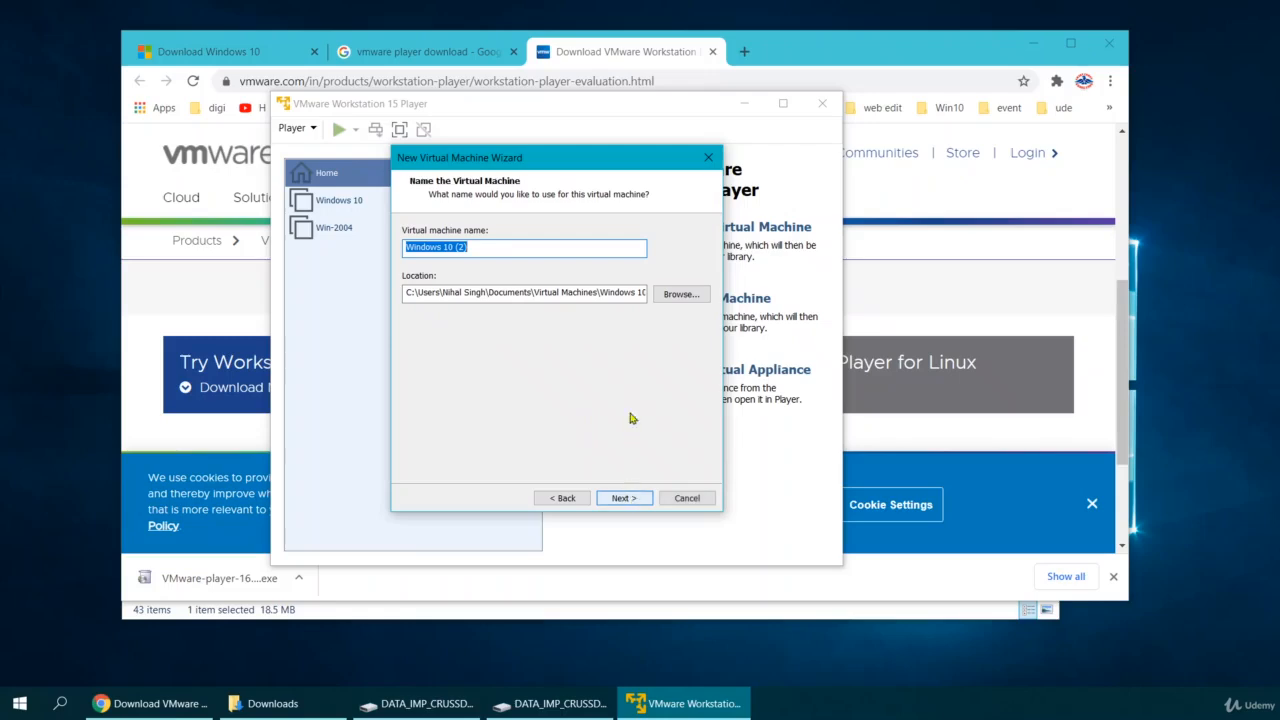
pyautogui.click(679, 295)
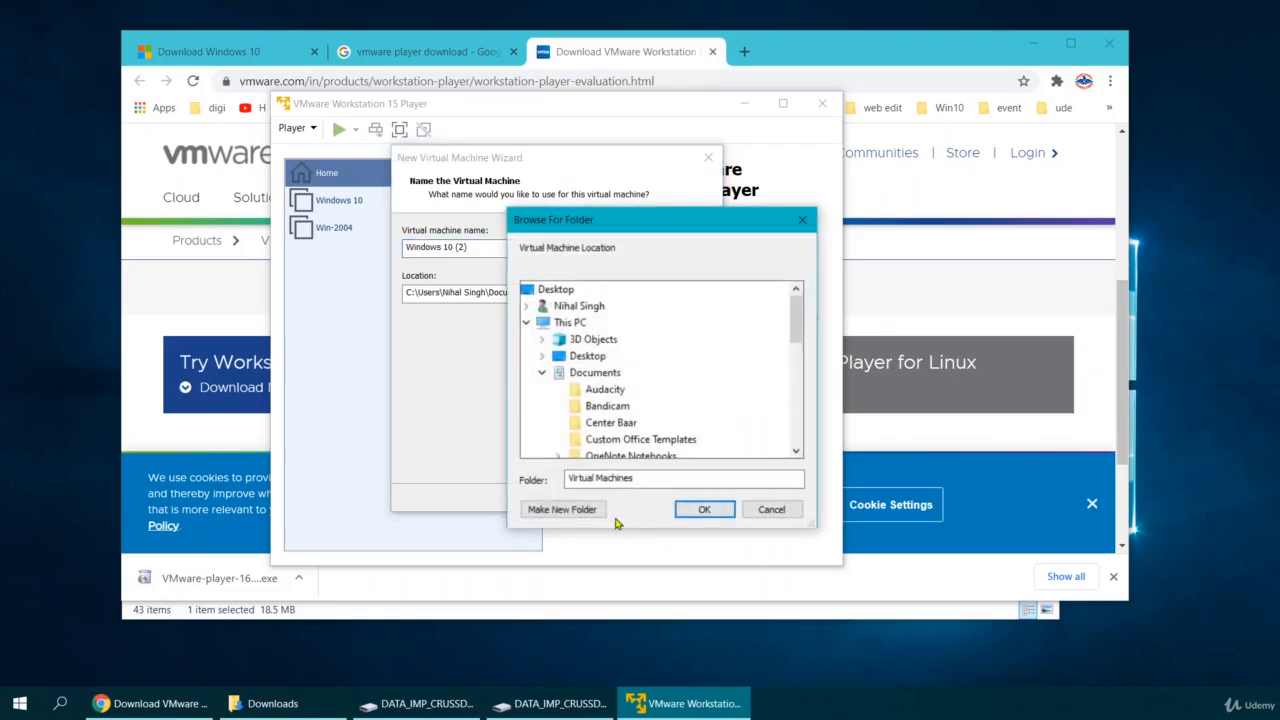
# In File Explorer on drive D:, add a new folder named 'training'.
pyautogui.press('super+e')
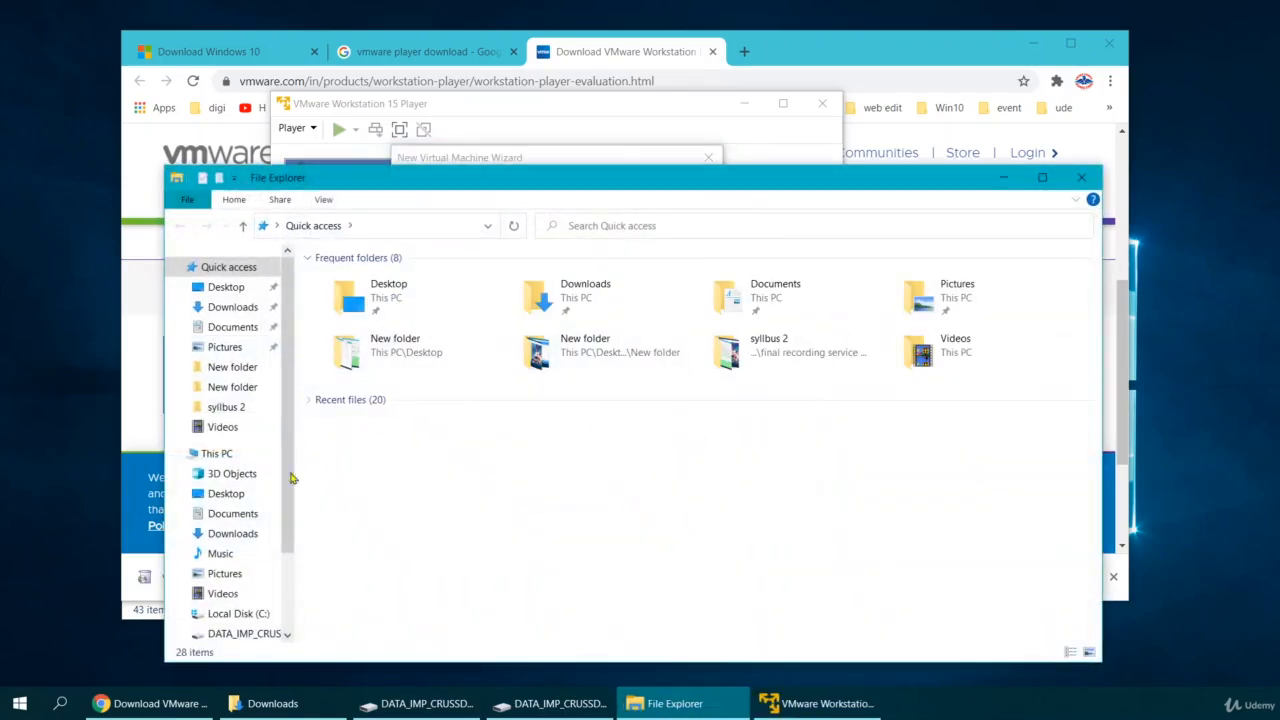
pyautogui.scroll(-2, 250, 537)
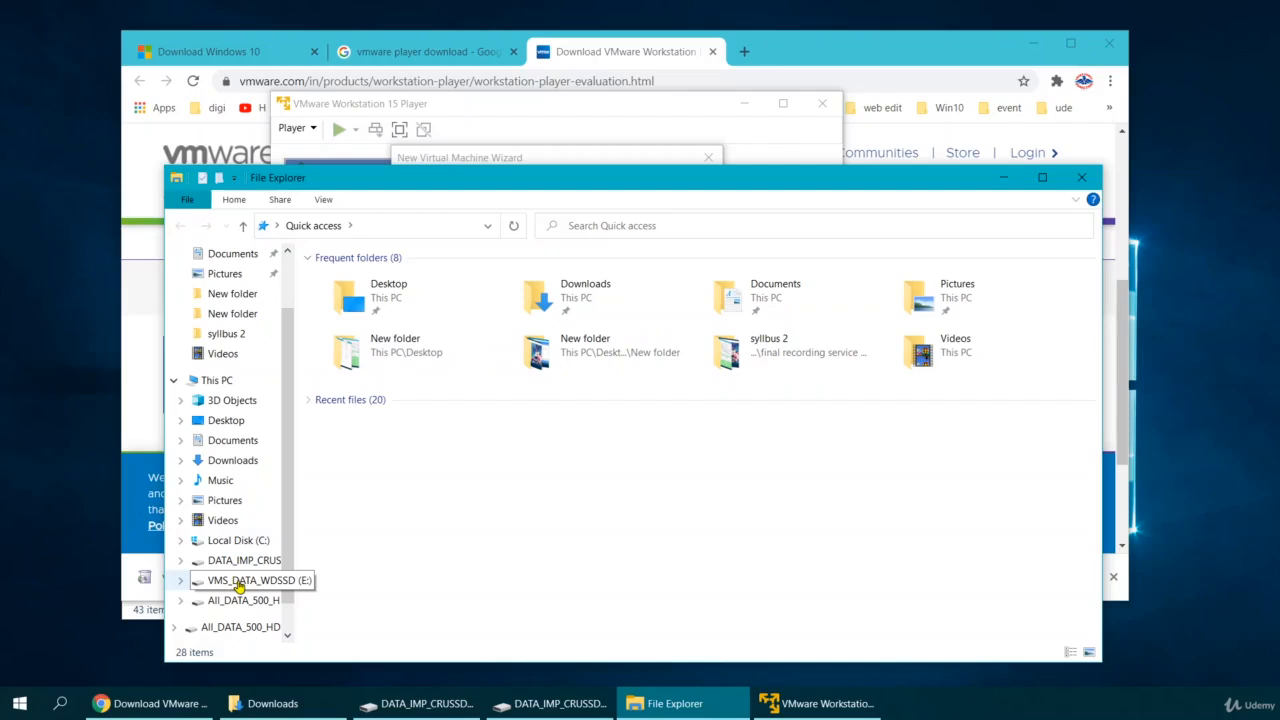
pyautogui.click(235, 565)
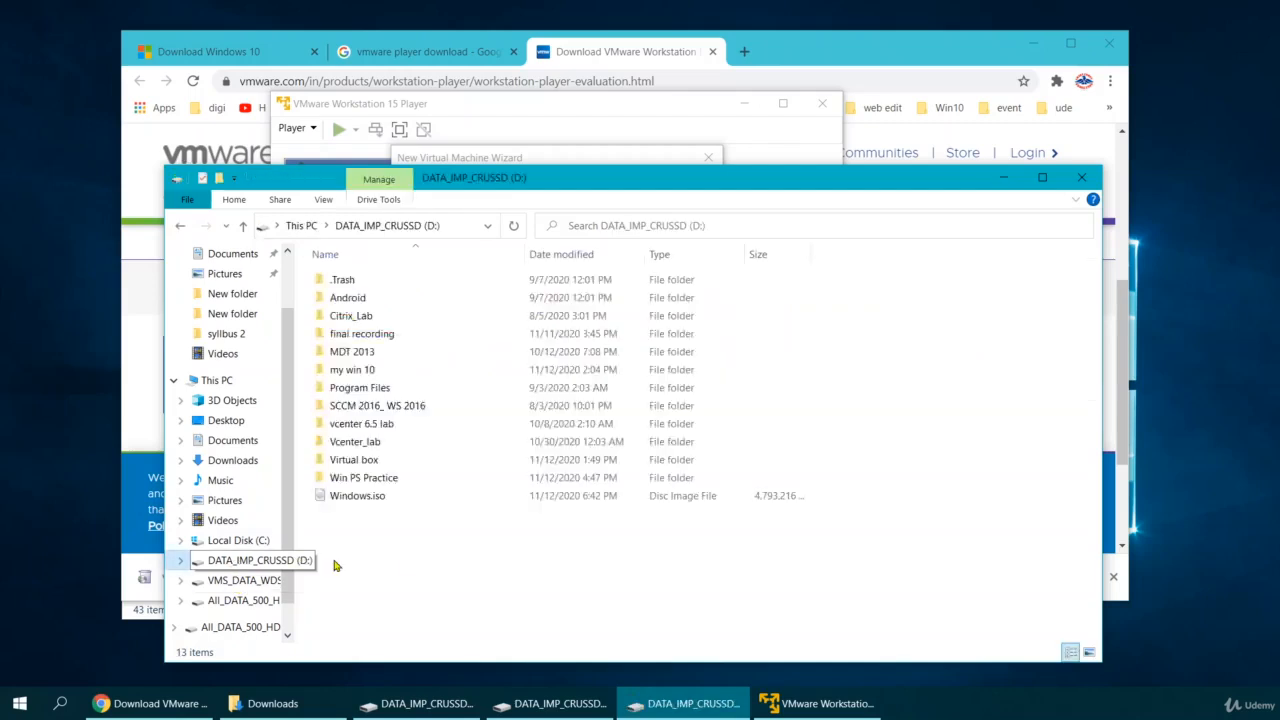
pyautogui.rightClick(422, 566)
pyautogui.moveTo(509, 524)
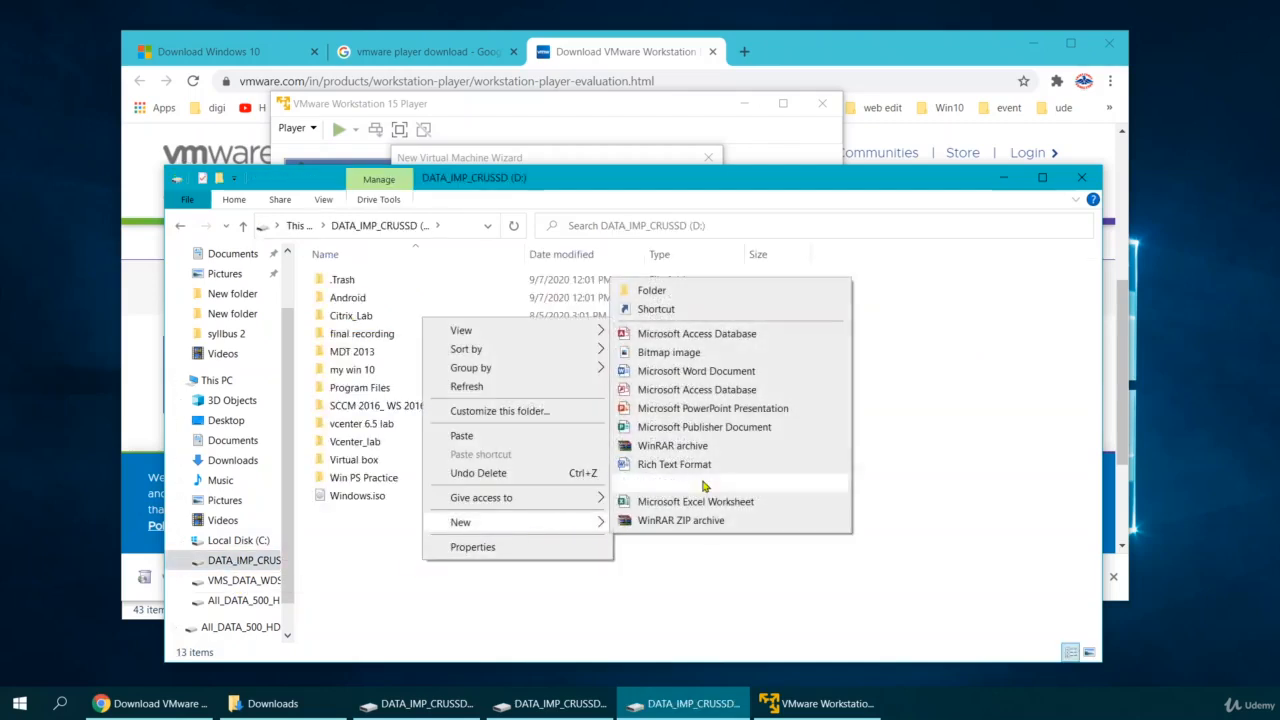
pyautogui.click(700, 290)
pyautogui.write('training')
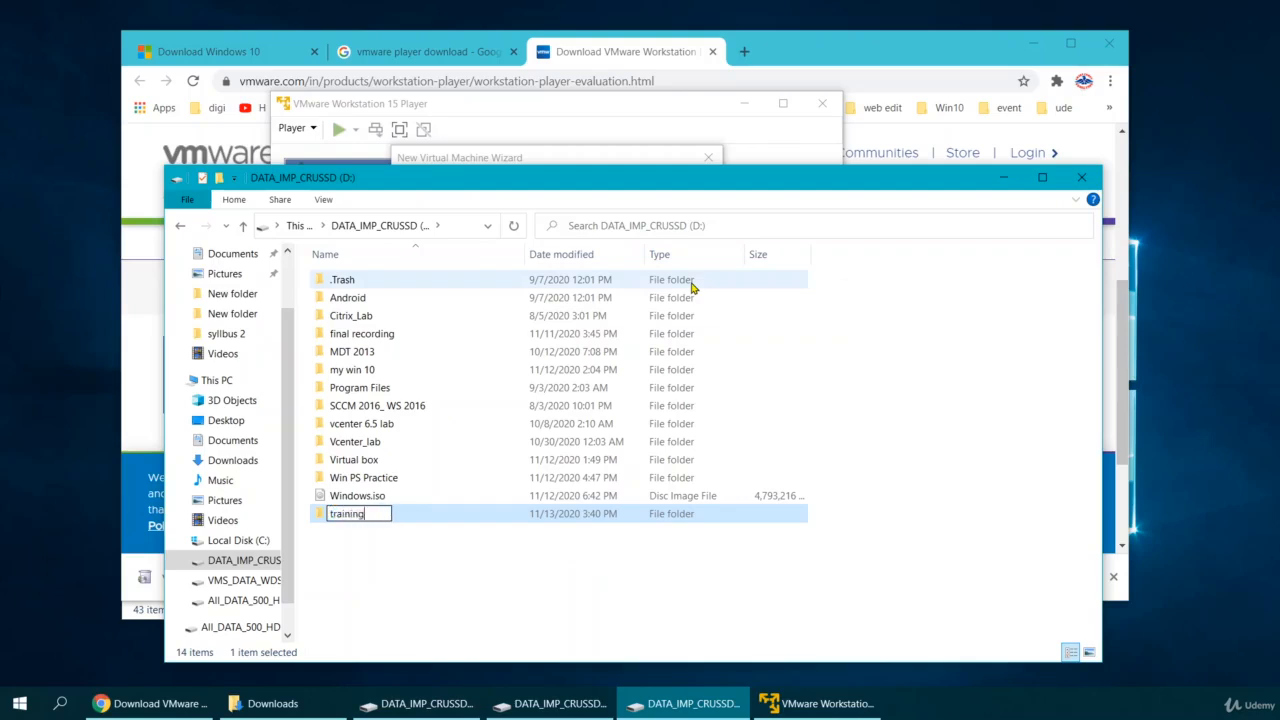
pyautogui.press('Return')
pyautogui.press('Return')
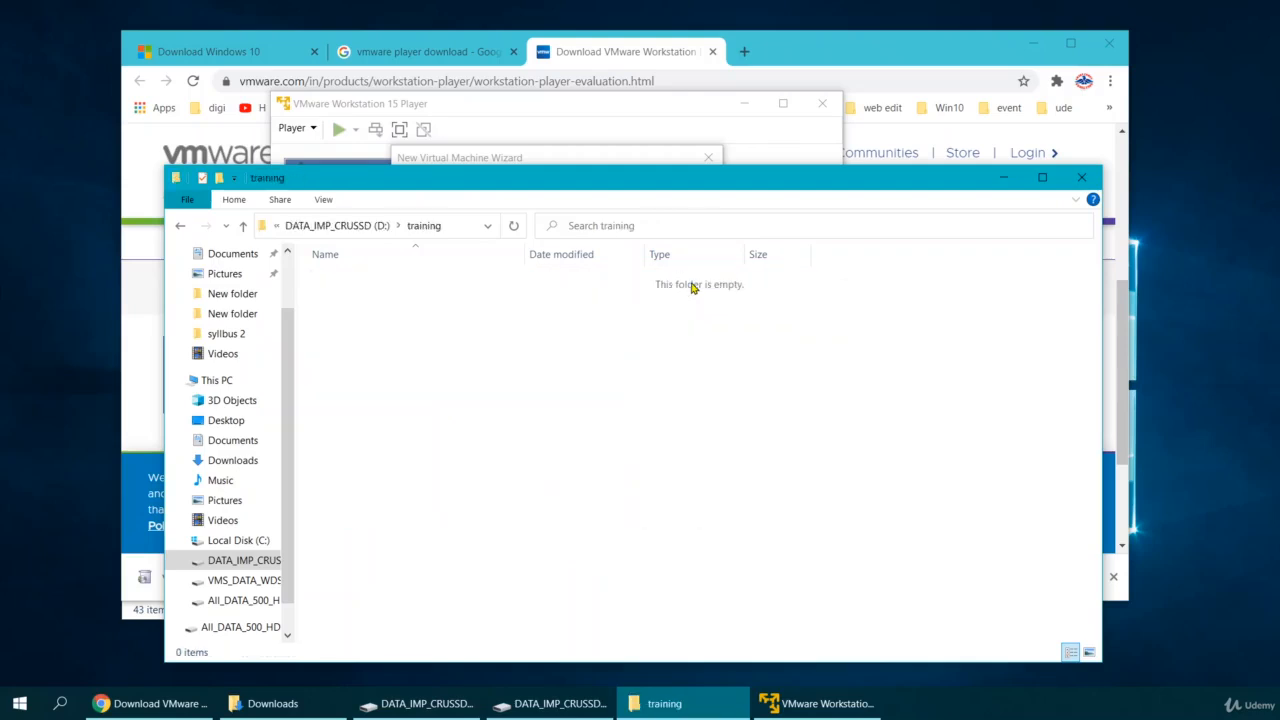
pyautogui.moveTo(618, 179); pyautogui.dragTo(619, 228)
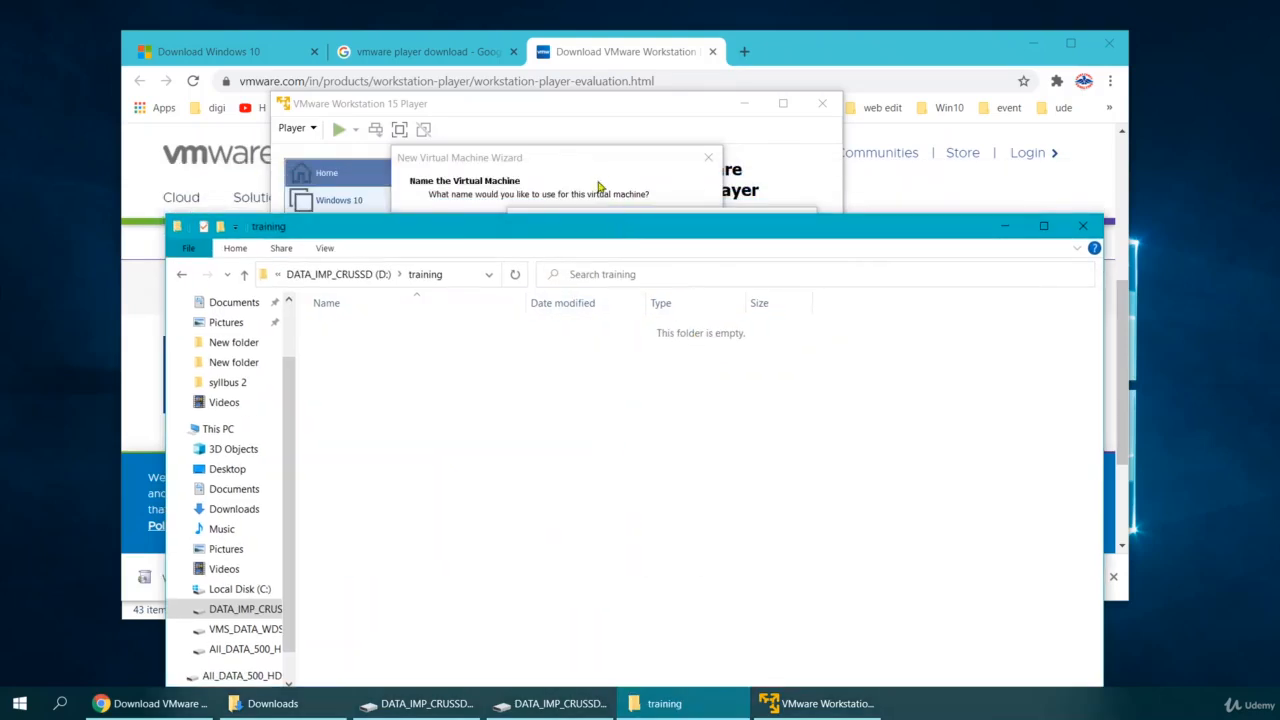
# Choose D:\training as the virtual machine's location and continue to disk capacity.
pyautogui.click(594, 177)
pyautogui.click(595, 372)
pyautogui.click(543, 373)
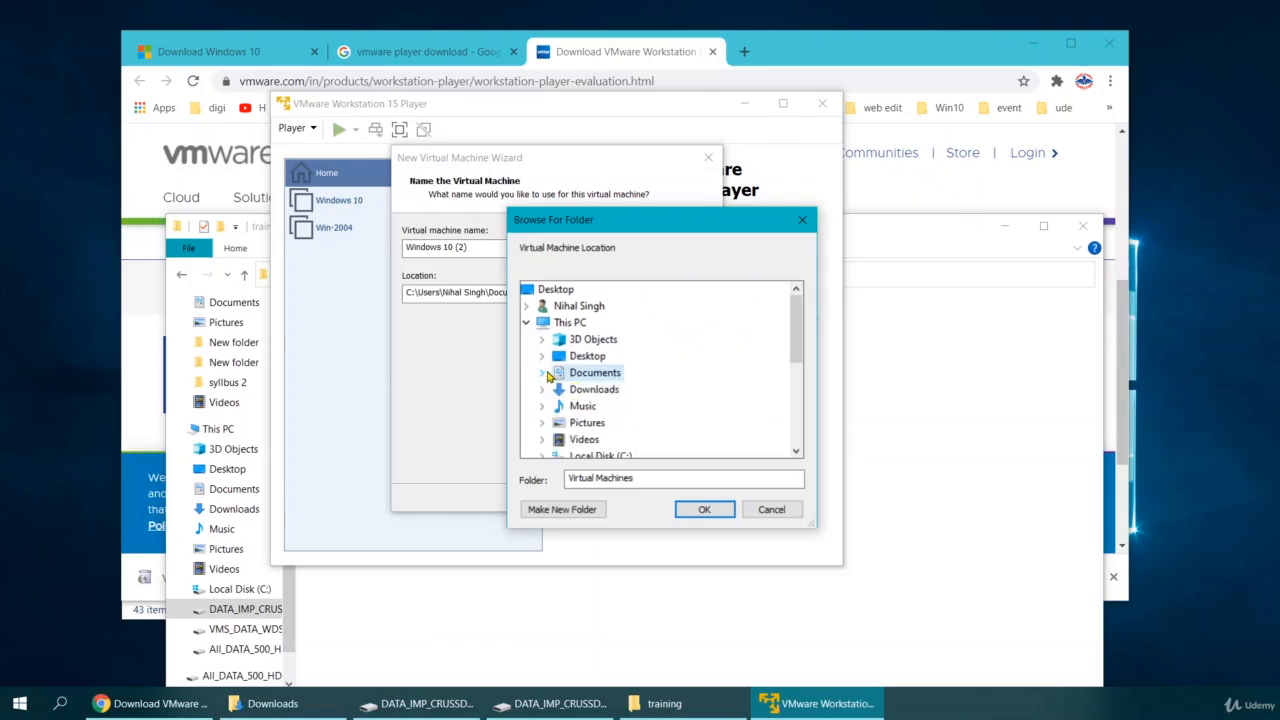
pyautogui.scroll(-2, 549, 381)
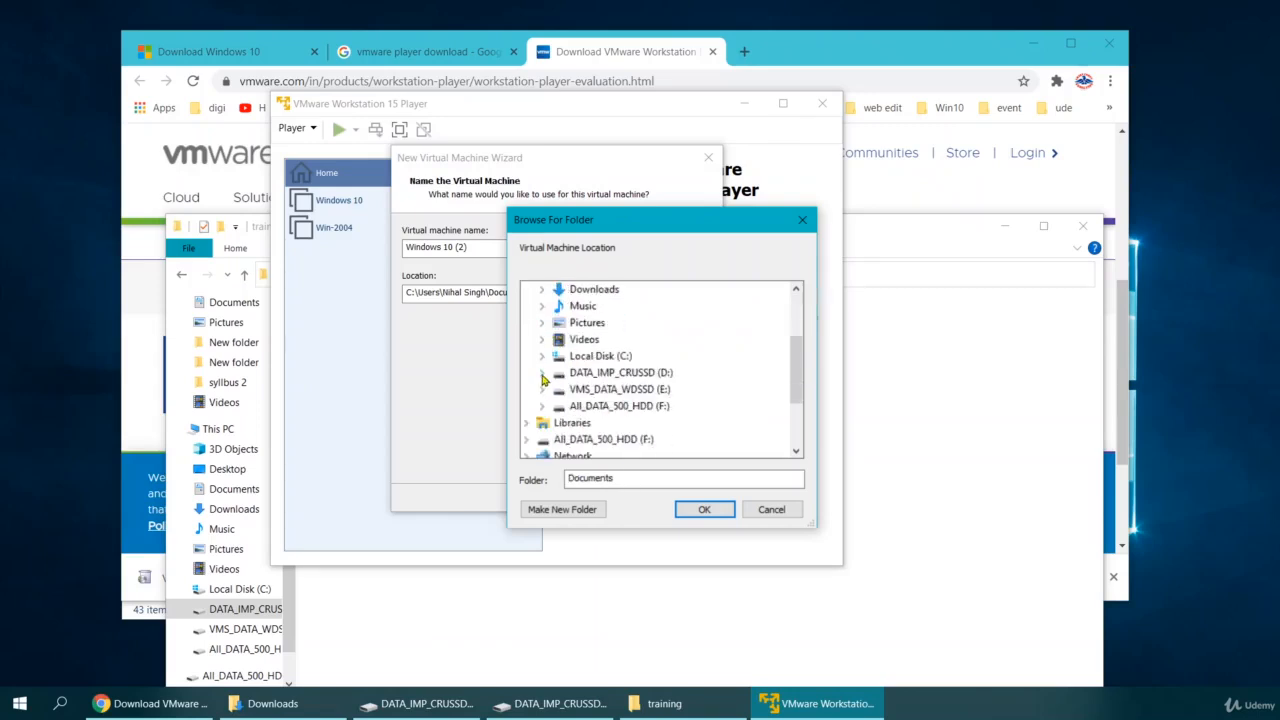
pyautogui.click(543, 374)
pyautogui.scroll(-2, 551, 376)
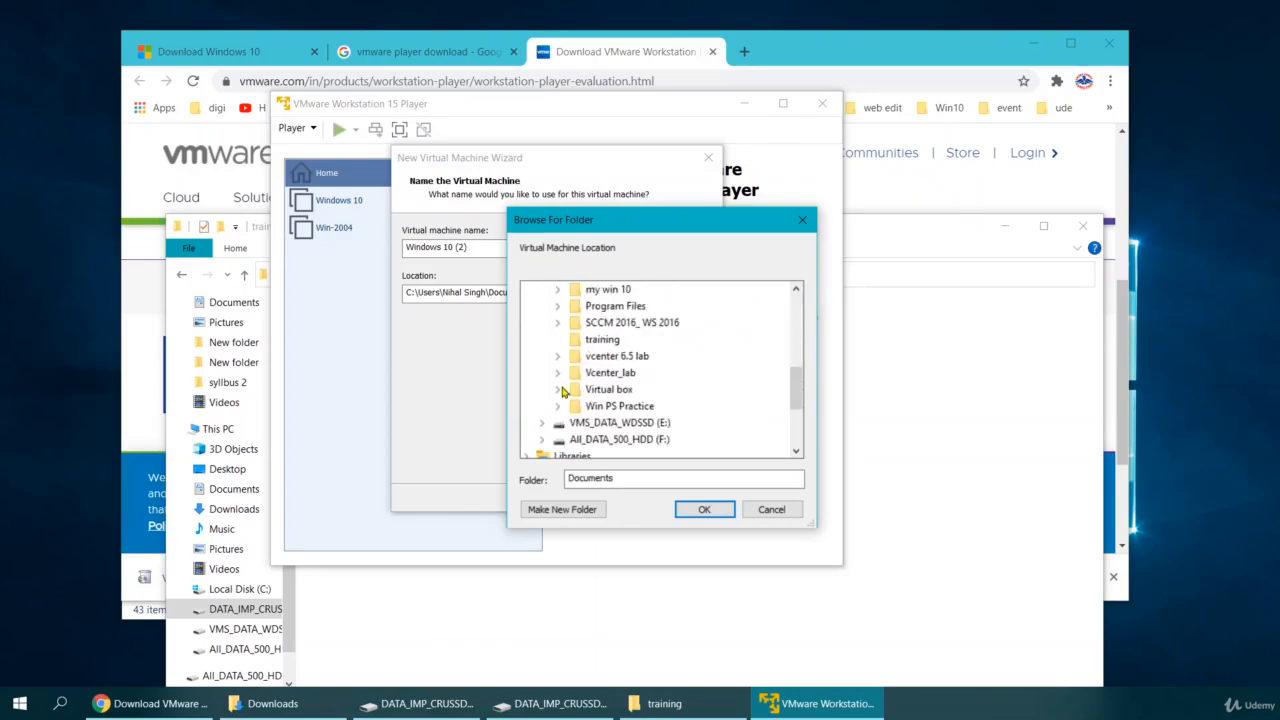
pyautogui.click(601, 340)
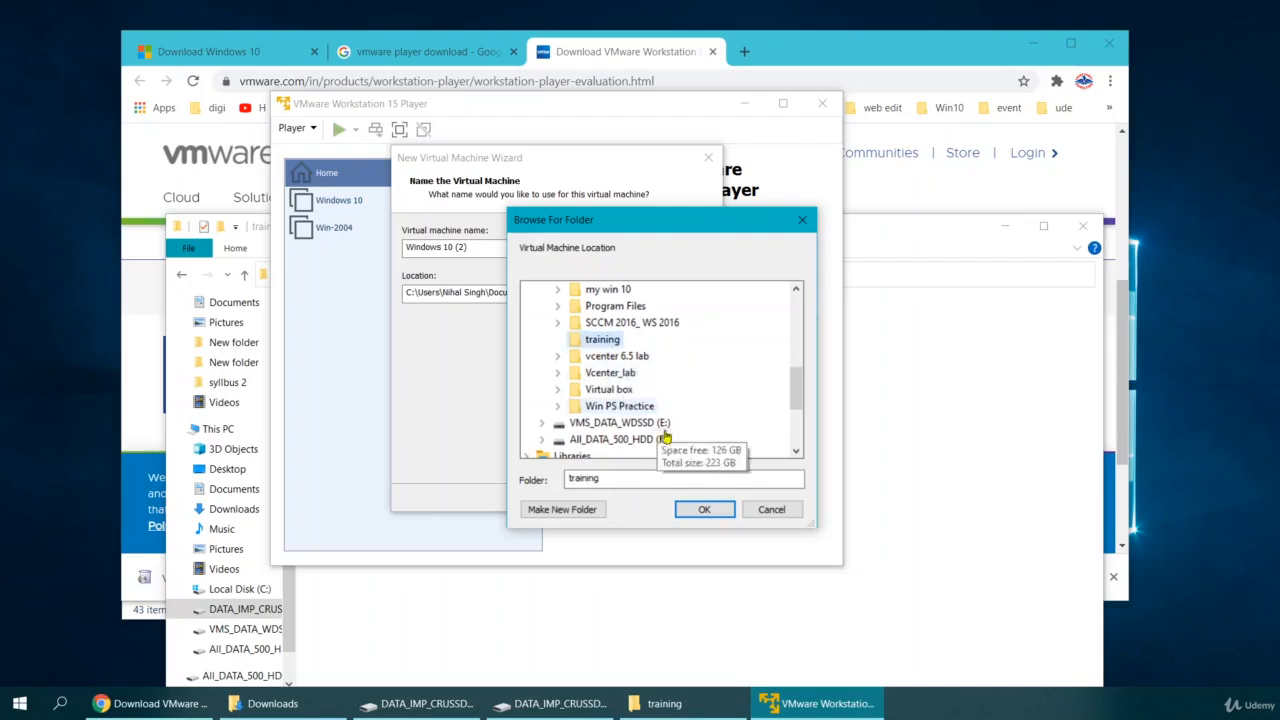
pyautogui.click(698, 514)
pyautogui.click(623, 497)
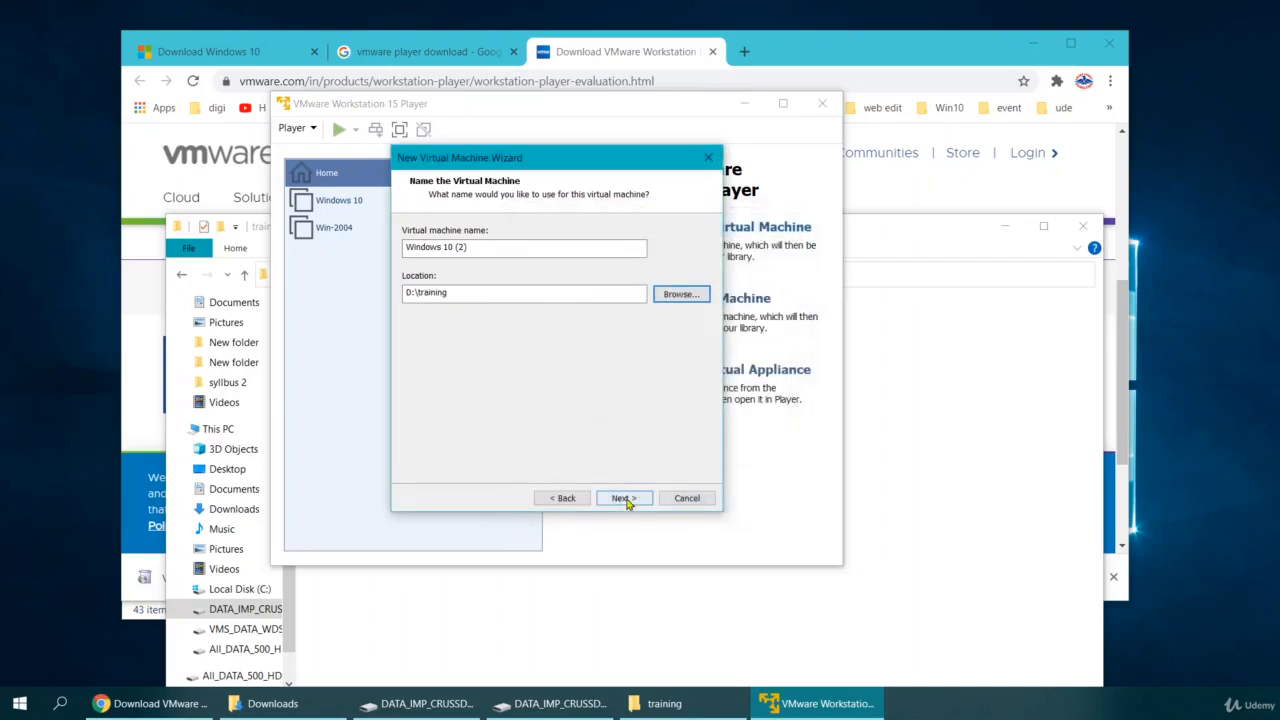
# Set the maximum disk size to 32 GB and continue to the summary.
pyautogui.click(548, 270)
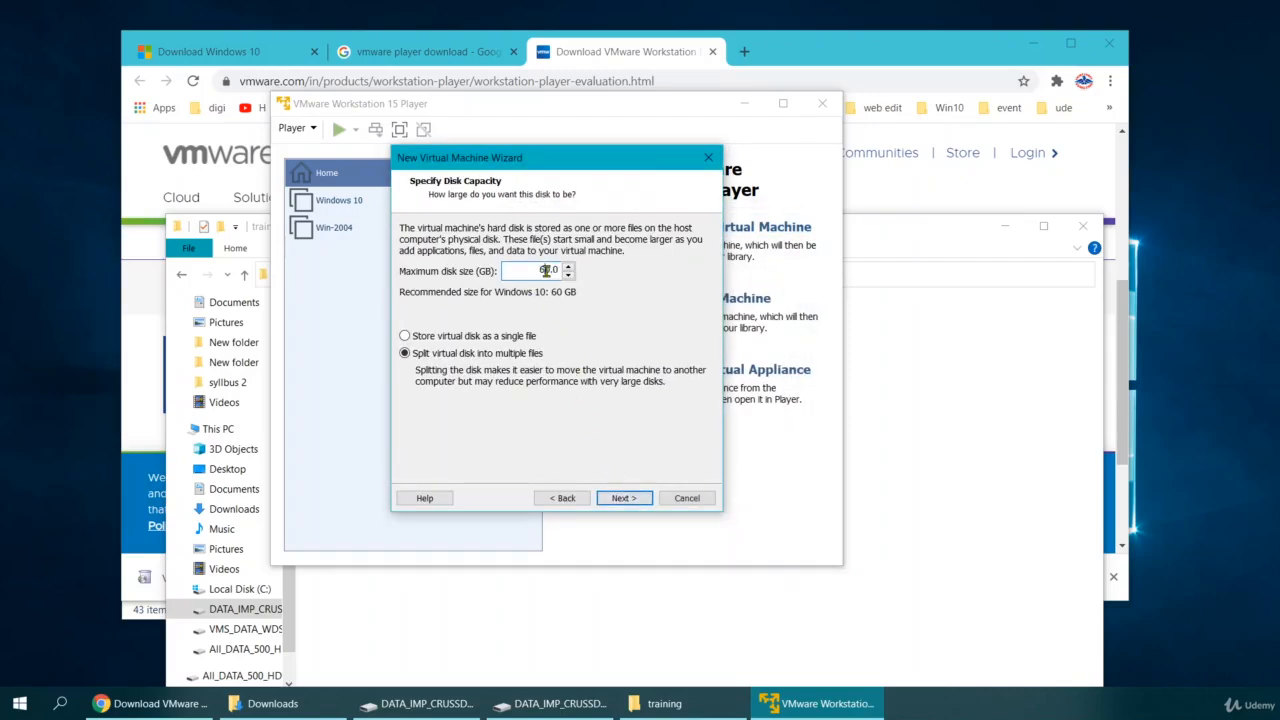
pyautogui.moveTo(548, 270); pyautogui.dragTo(534, 270)
pyautogui.write('32')
pyautogui.click(624, 498)
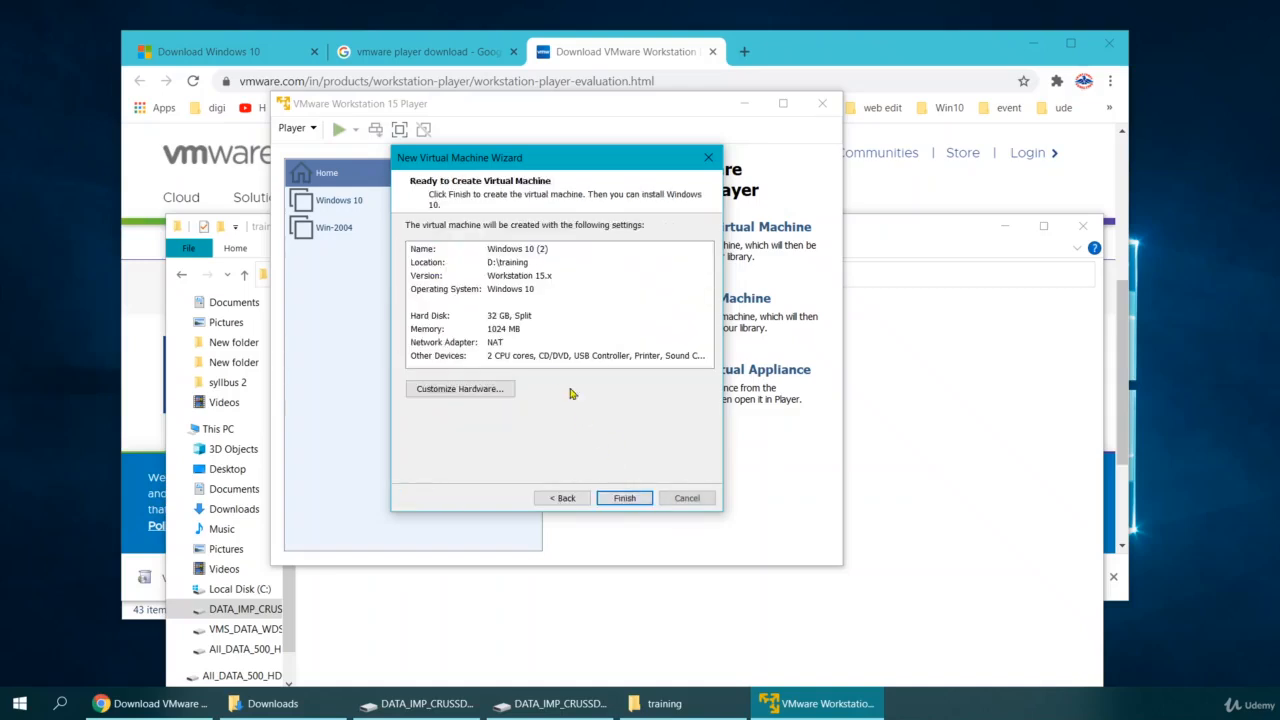
pyautogui.click(453, 391)
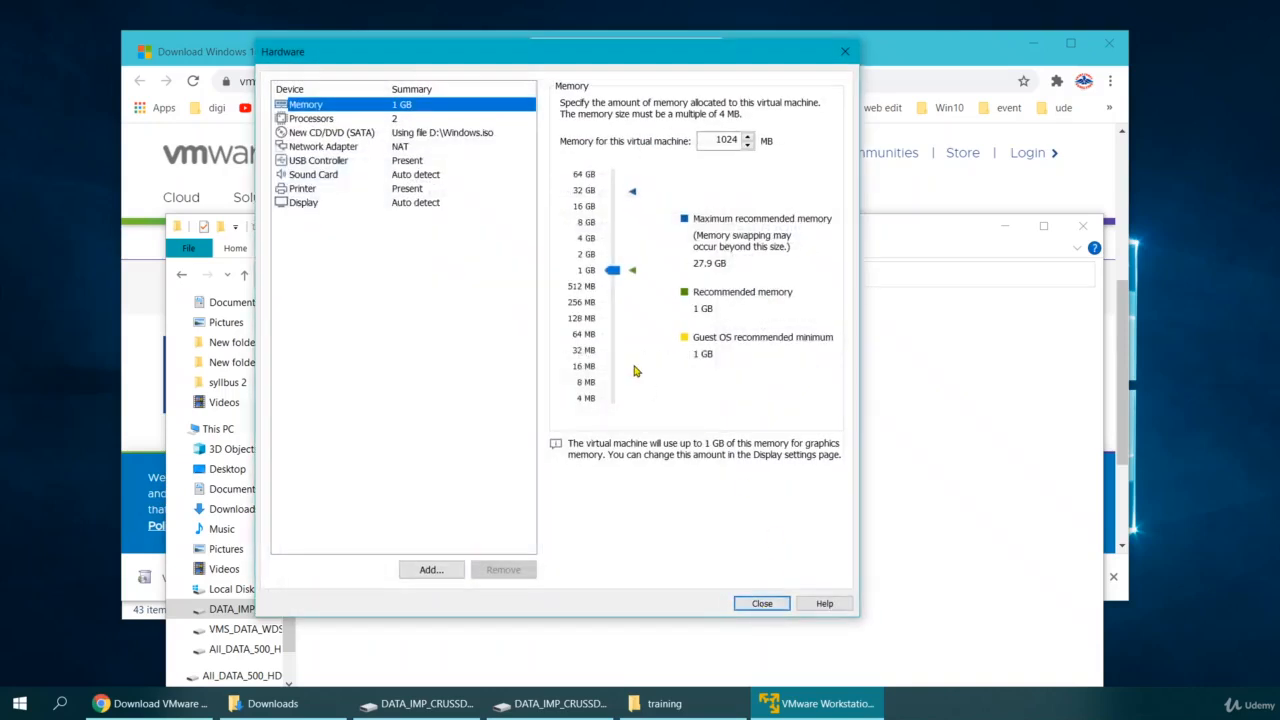
# Raise the VM's memory to 2 GB, finish creating it, and power on Windows 10 (2).
pyautogui.moveTo(612, 270); pyautogui.dragTo(614, 258)
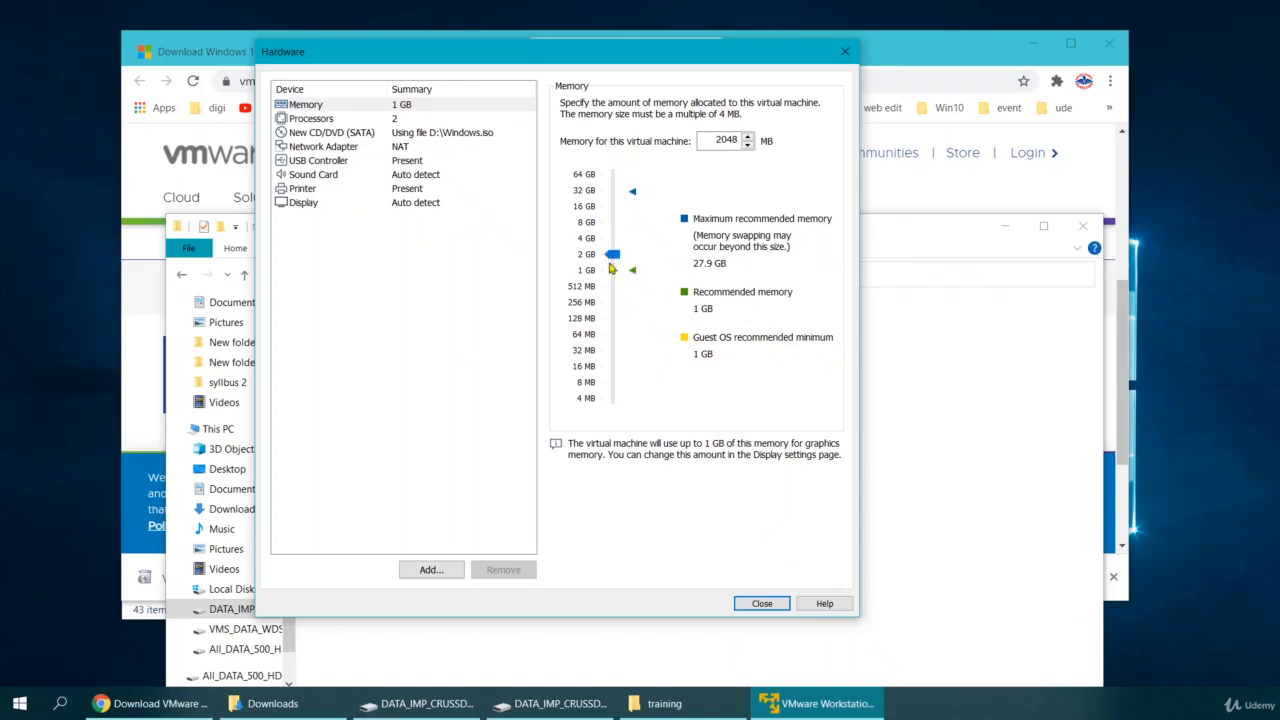
pyautogui.click(311, 119)
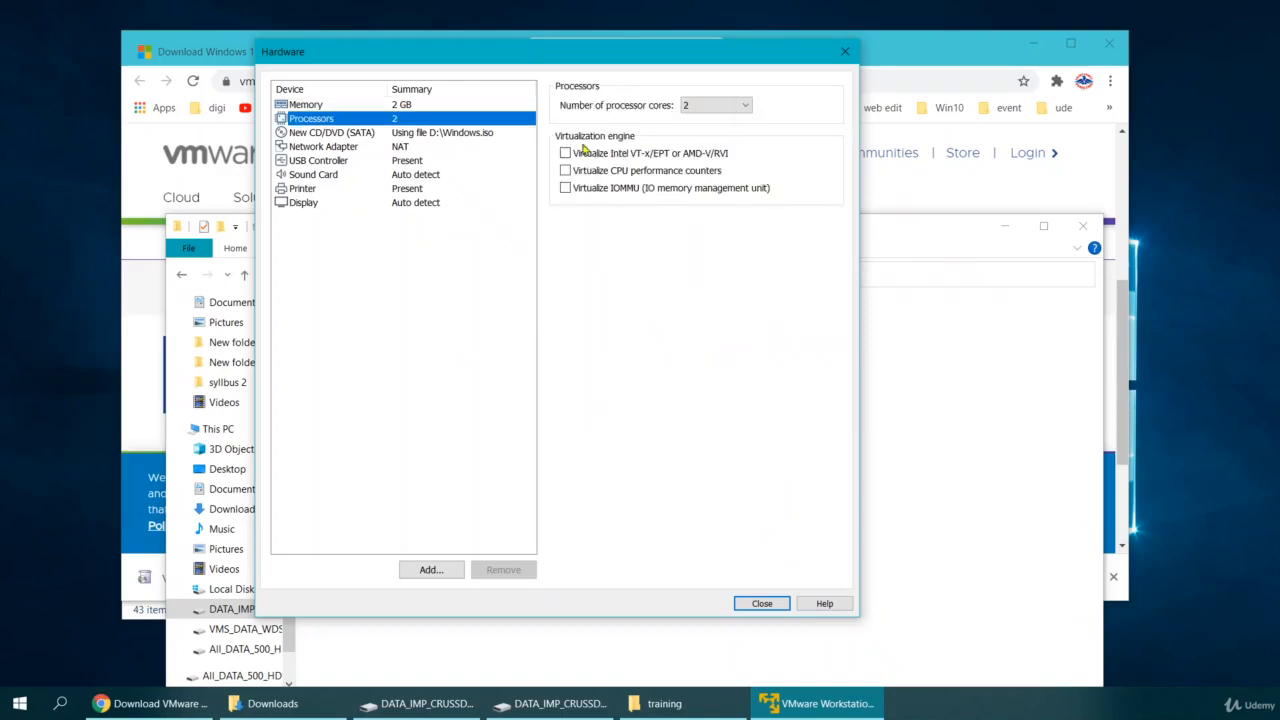
pyautogui.click(760, 604)
pyautogui.click(624, 498)
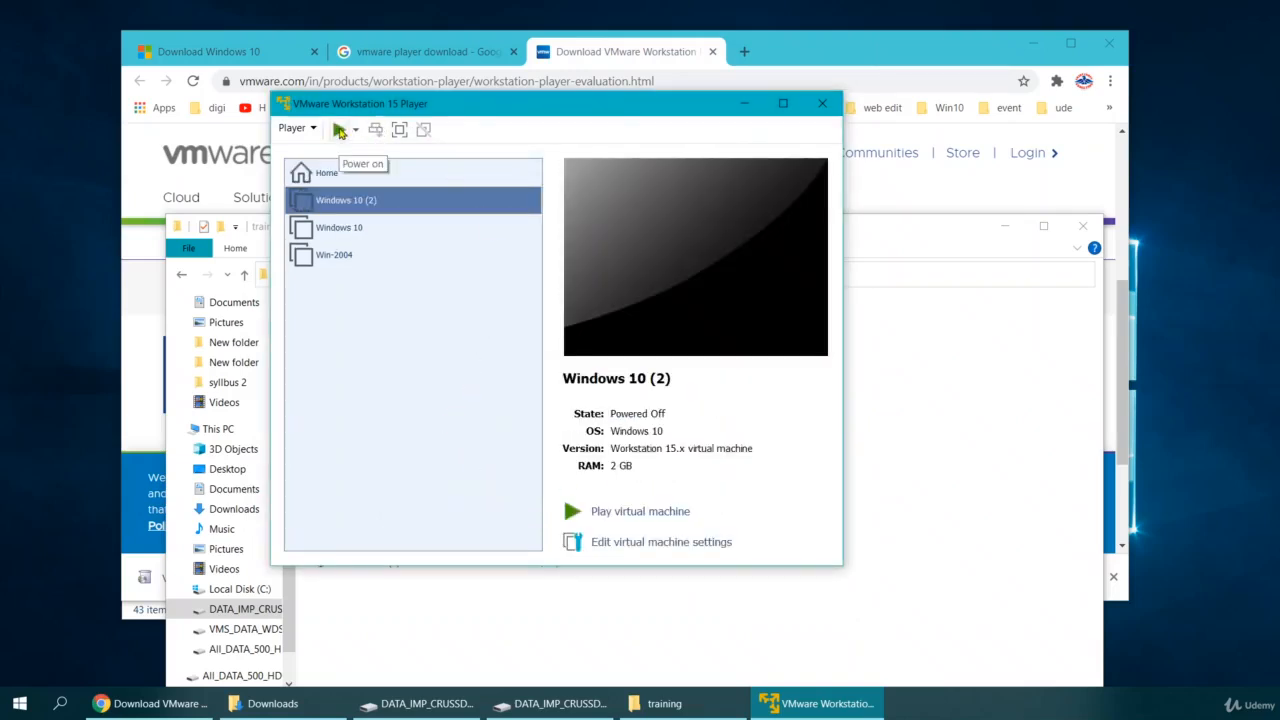
pyautogui.click(339, 131)
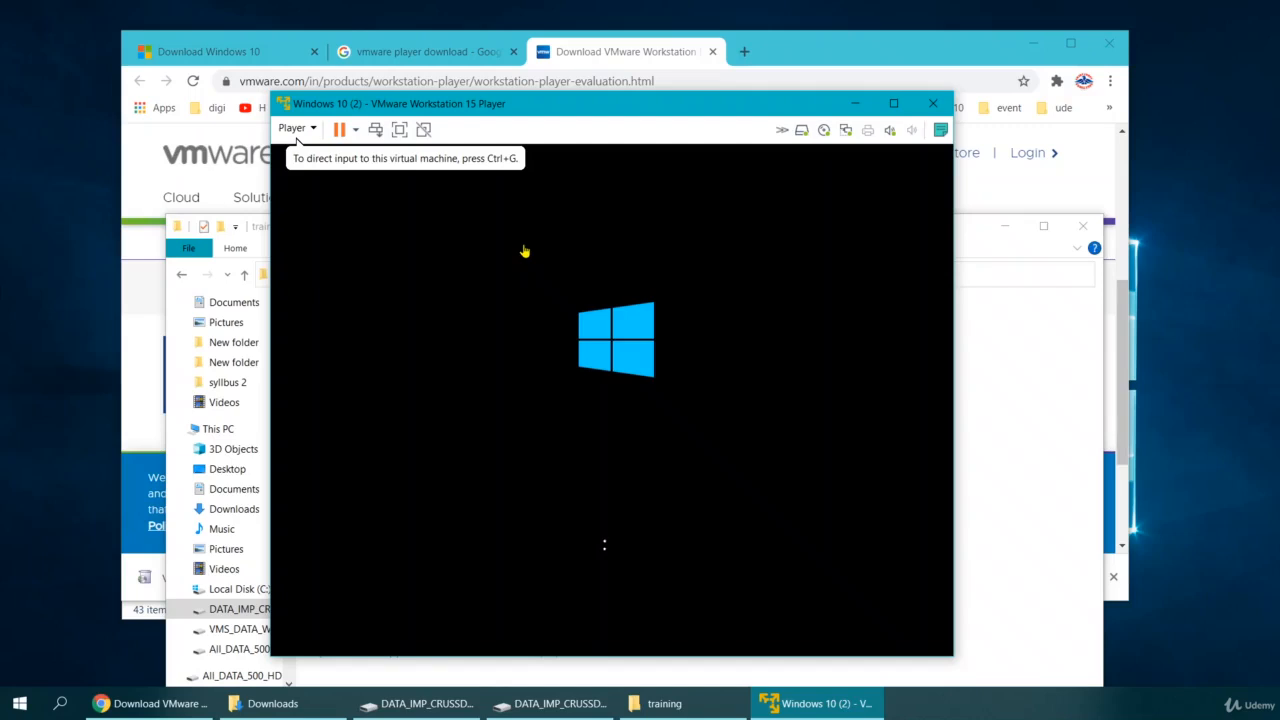
# Capture input in the VM console and let it boot from the ISO to Windows Setup.
pyautogui.click(523, 240)
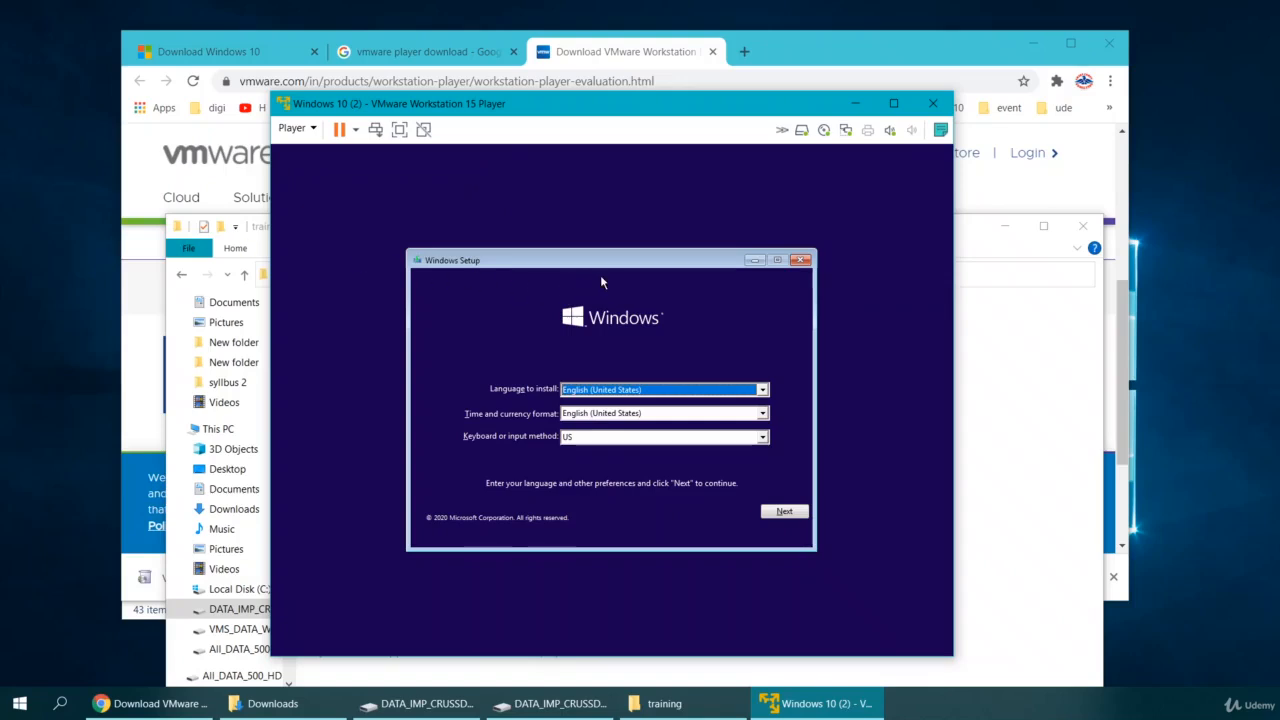
# Accept English (United States) defaults, start the installation, and continue without a product key.
pyautogui.click(781, 514)
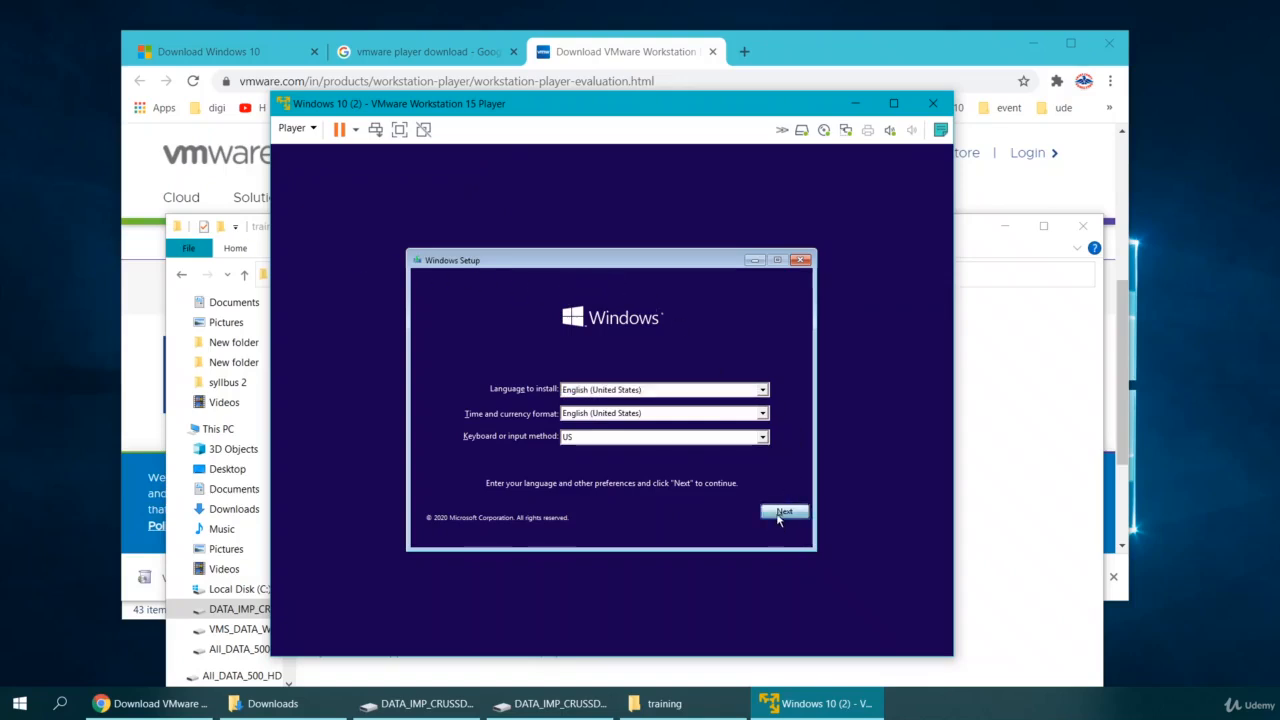
pyautogui.click(624, 406)
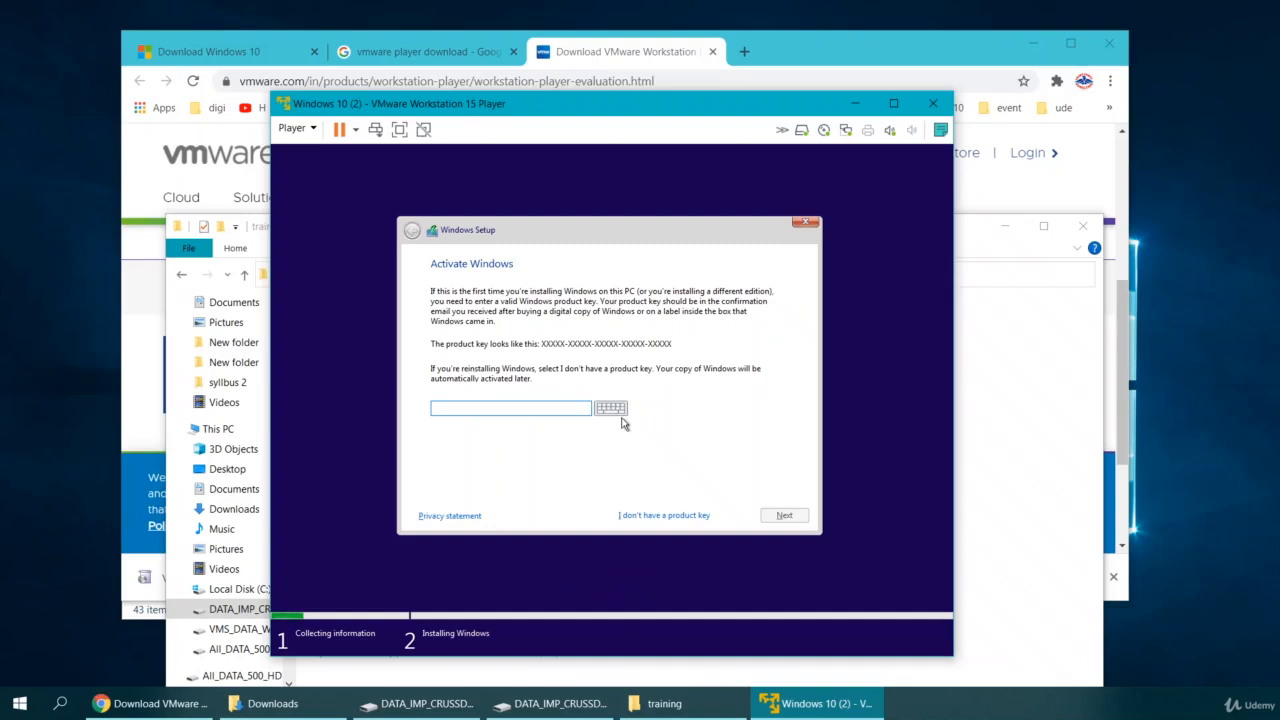
pyautogui.click(651, 517)
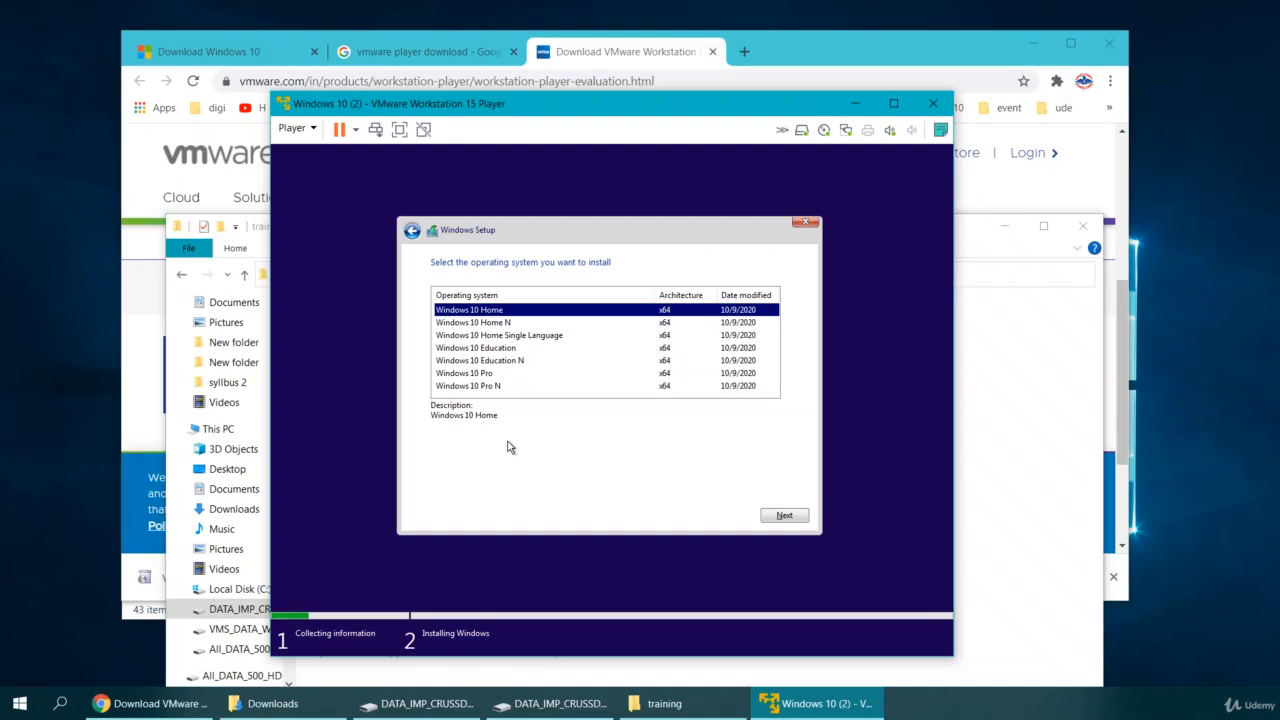
# Choose Windows 10 Pro, accept the license terms, and select Custom: Install Windows only.
pyautogui.click(483, 373)
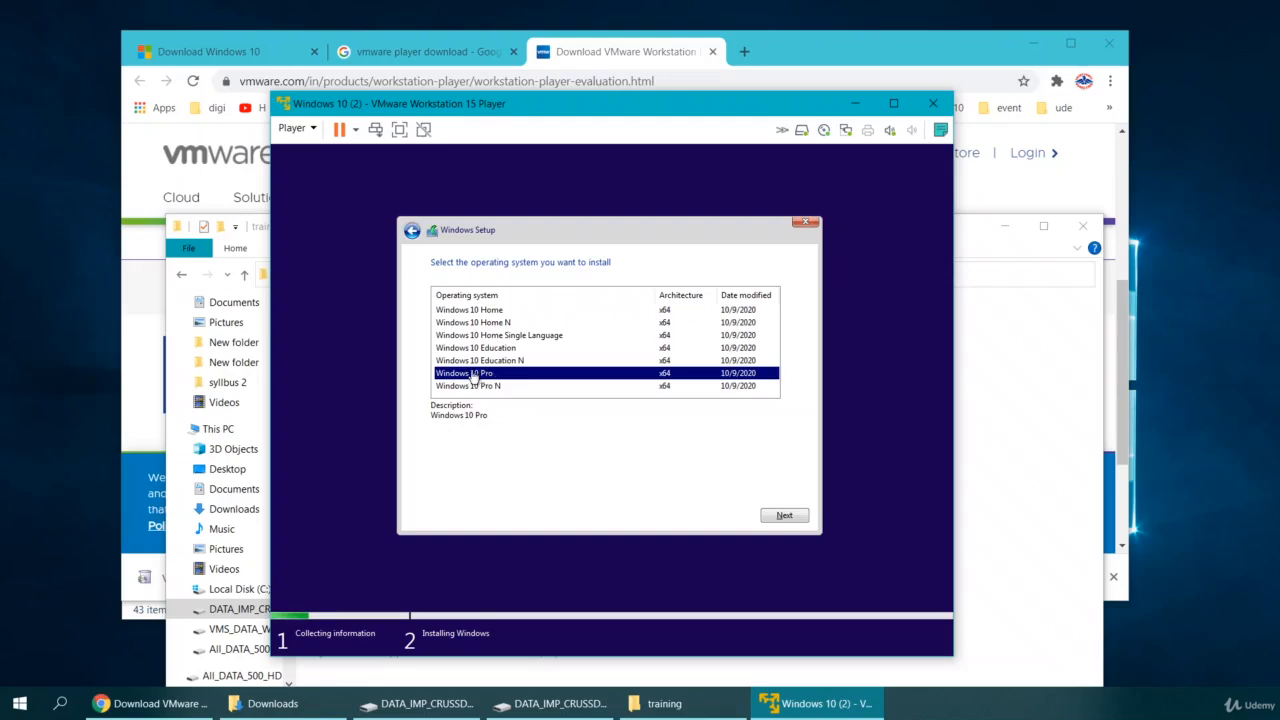
pyautogui.click(785, 517)
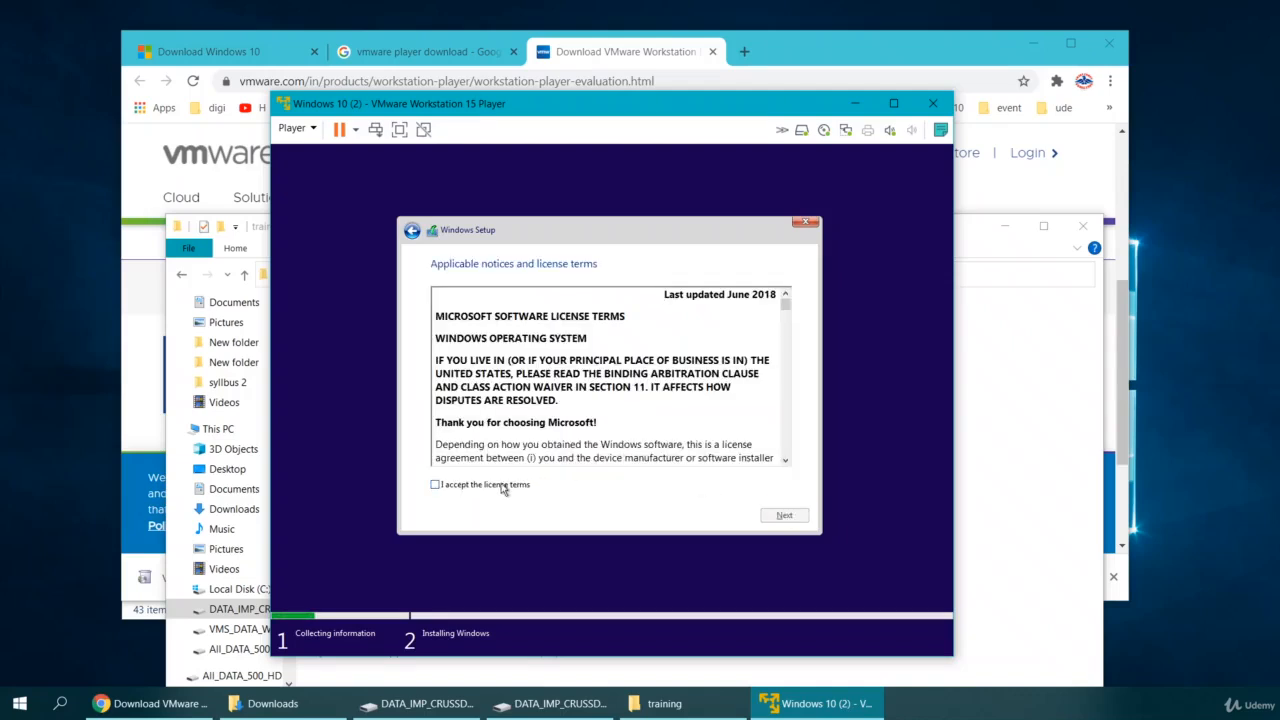
pyautogui.click(435, 486)
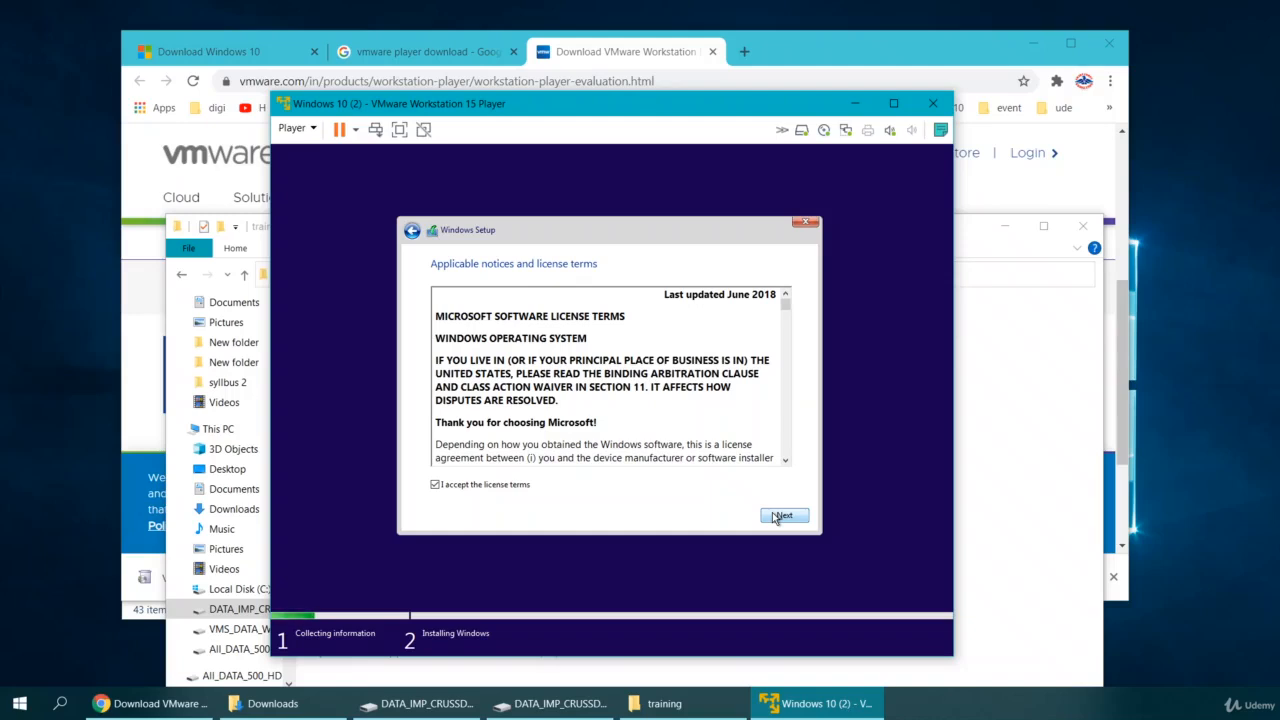
pyautogui.click(776, 516)
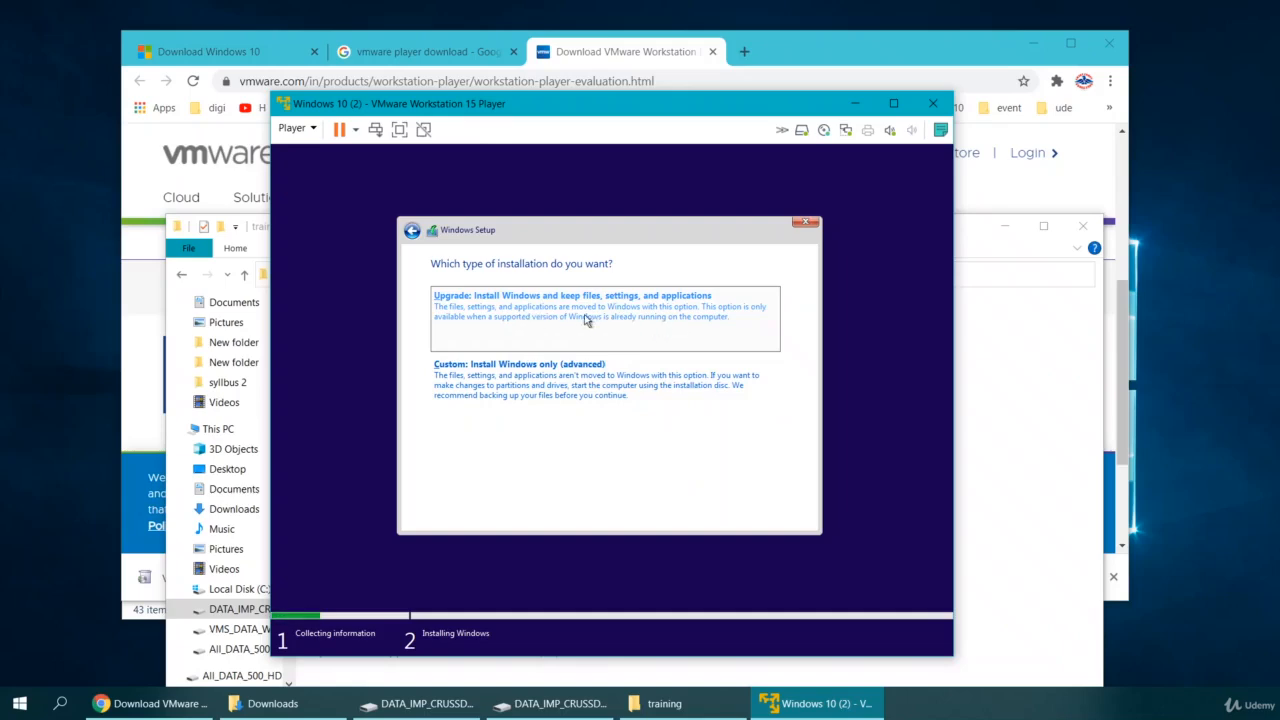
pyautogui.click(530, 389)
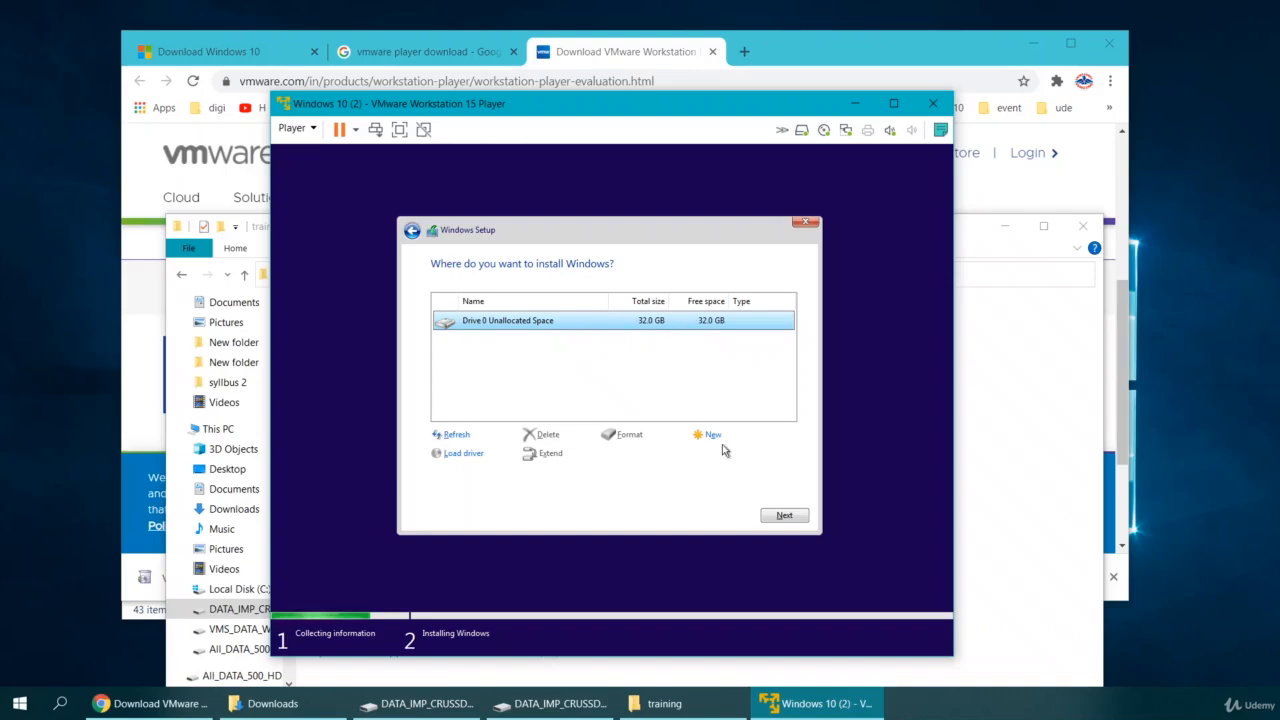
# Install Windows onto Drive 0's 32 GB unallocated space and wait through the reboot.
pyautogui.click(788, 516)
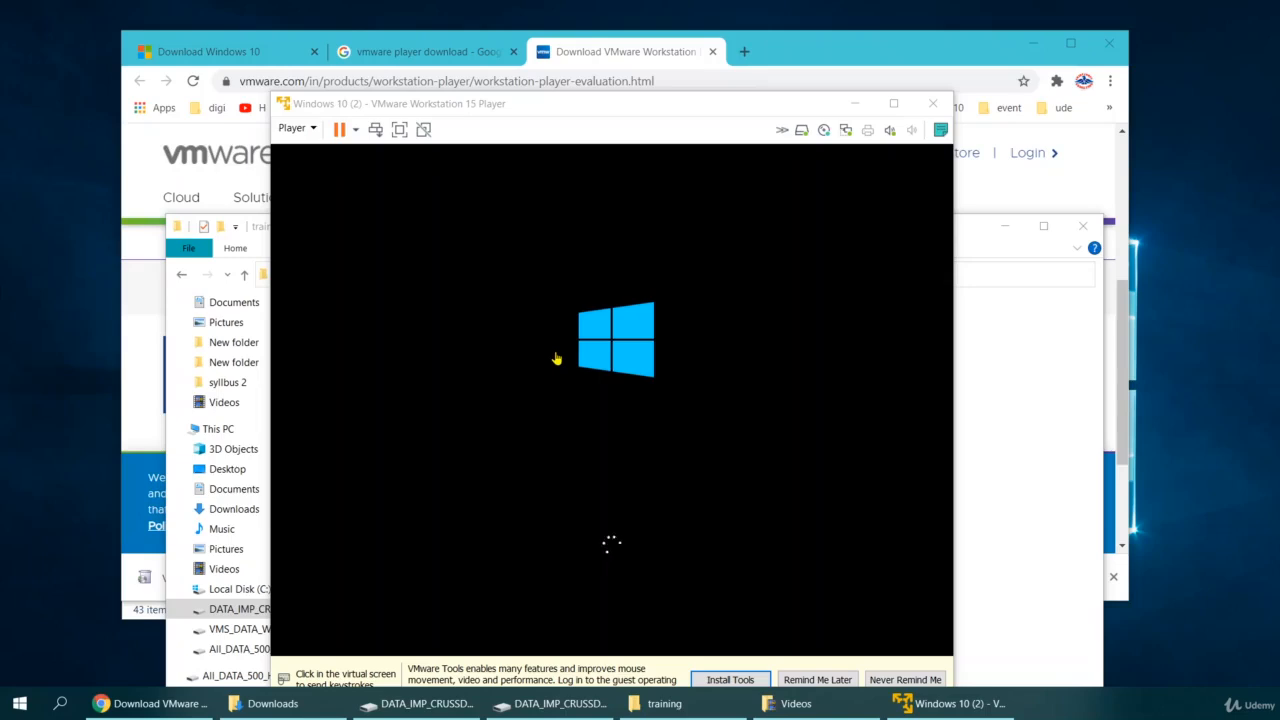
pyautogui.moveTo(437, 106); pyautogui.dragTo(428, 70)
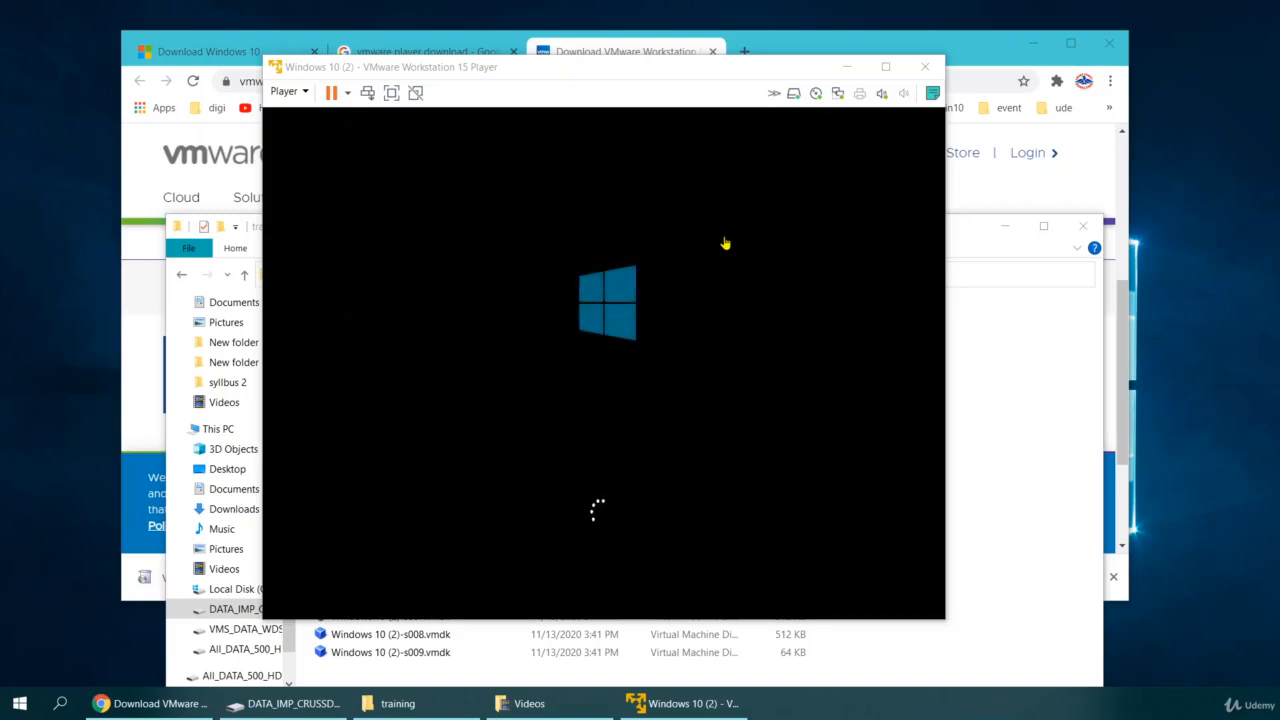
pyautogui.moveTo(502, 67)
pyautogui.mouseDown()
pyautogui.moveTo(549, 69)
pyautogui.moveTo(517, 64)
pyautogui.mouseUp()
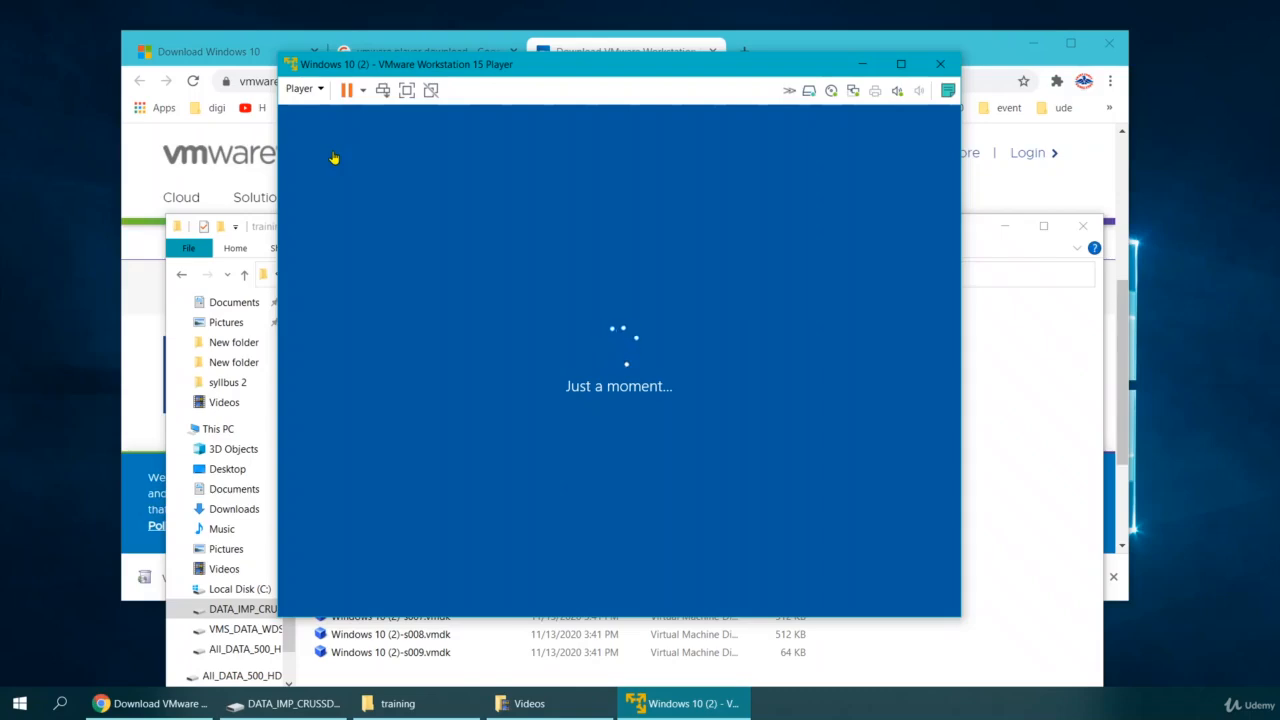
# Confirm United States as region and US keyboard layout, skipping a second layout.
pyautogui.click(1004, 228)
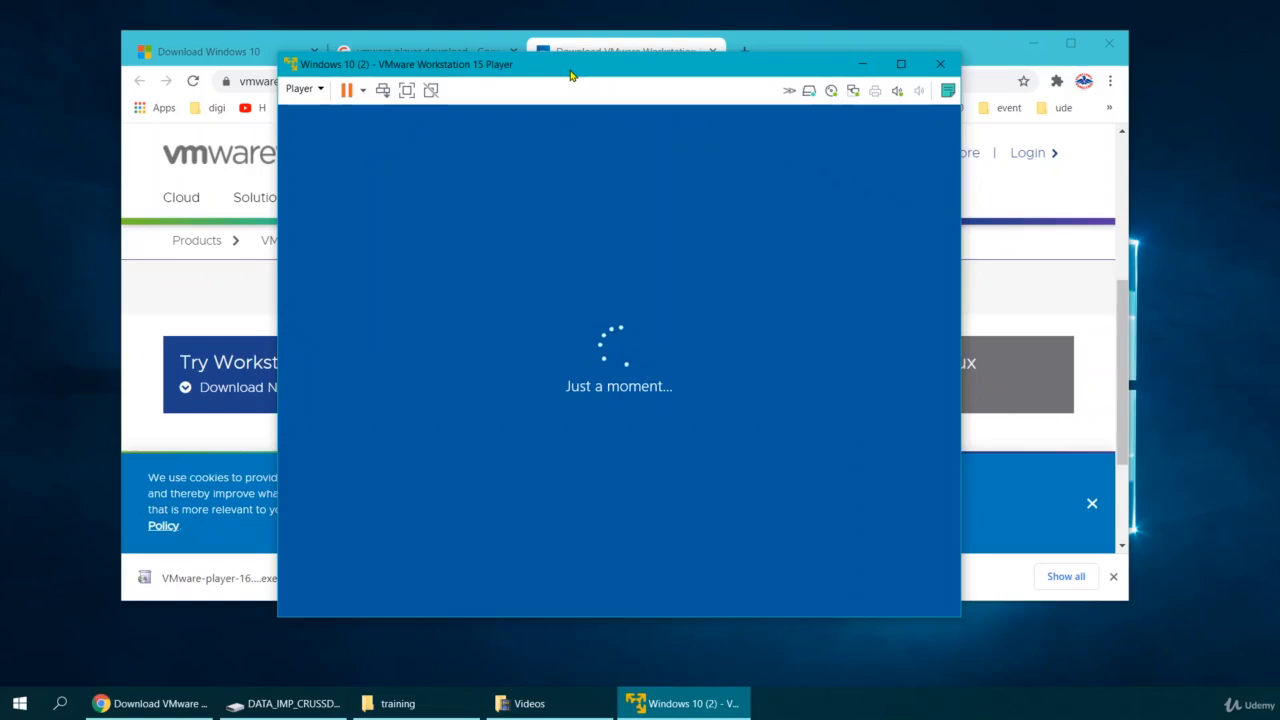
pyautogui.moveTo(570, 75); pyautogui.dragTo(573, 77)
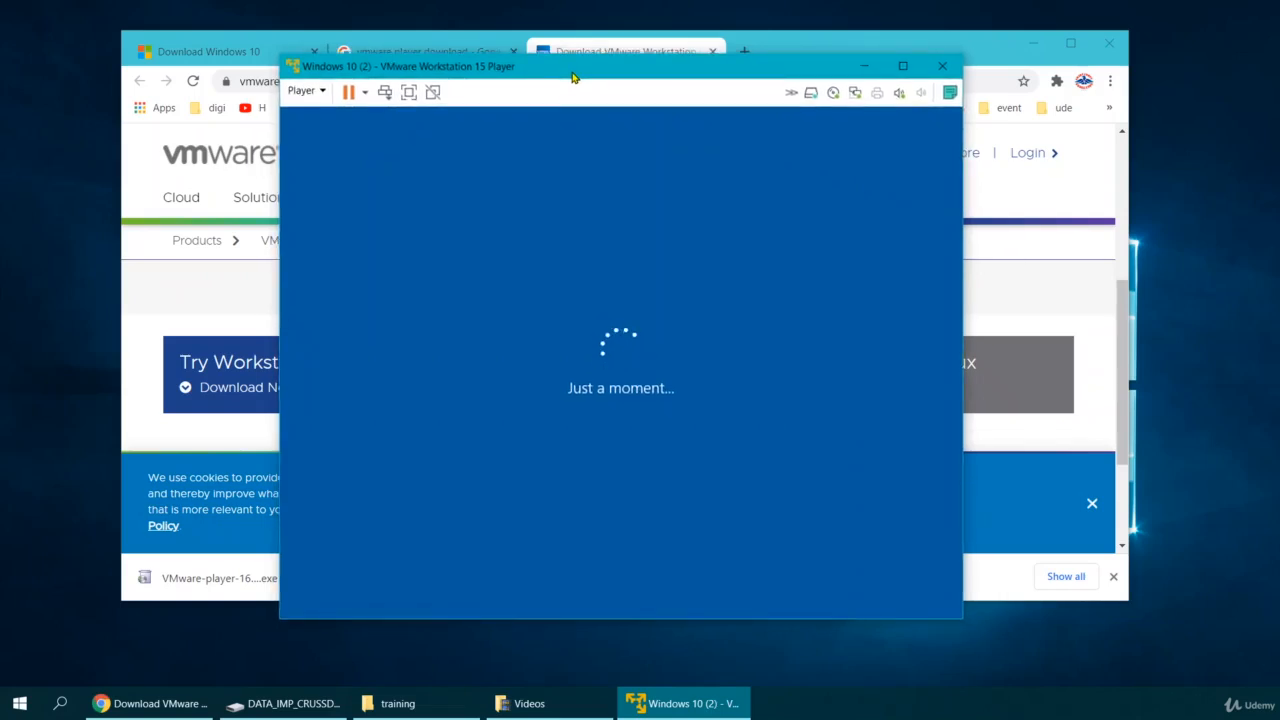
pyautogui.moveTo(573, 77); pyautogui.dragTo(570, 79)
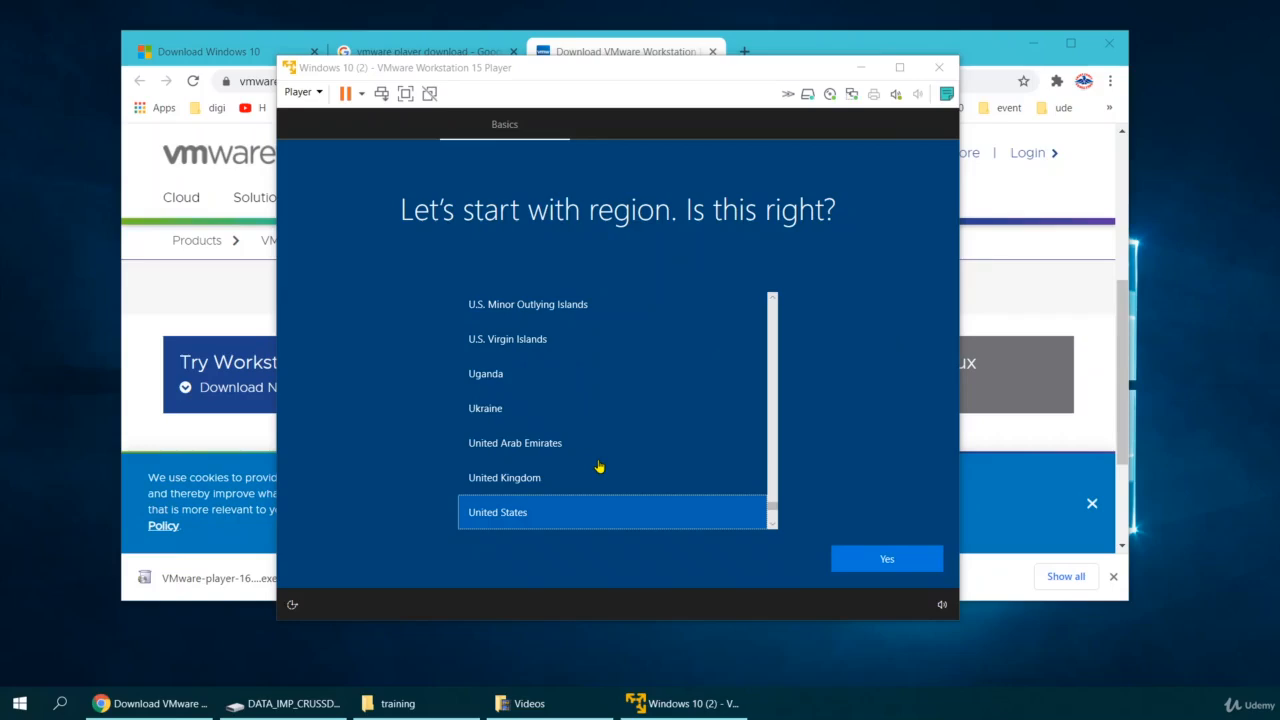
pyautogui.click(868, 558)
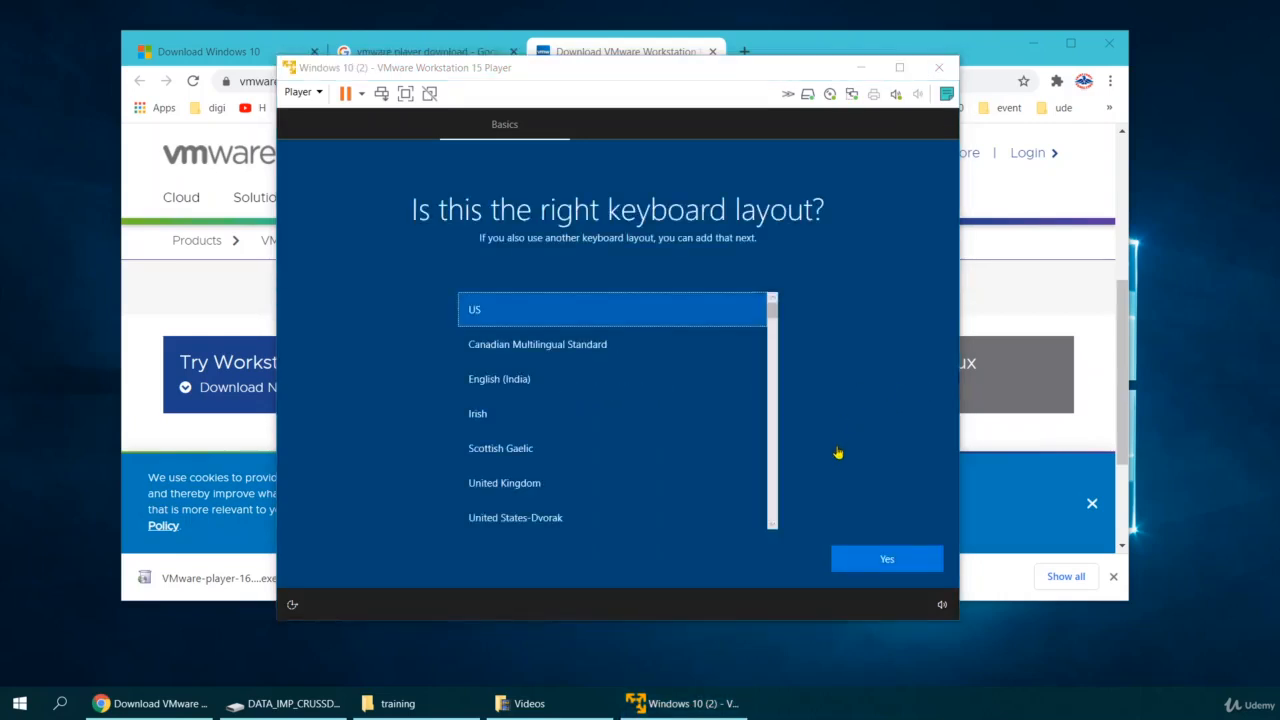
pyautogui.click(878, 567)
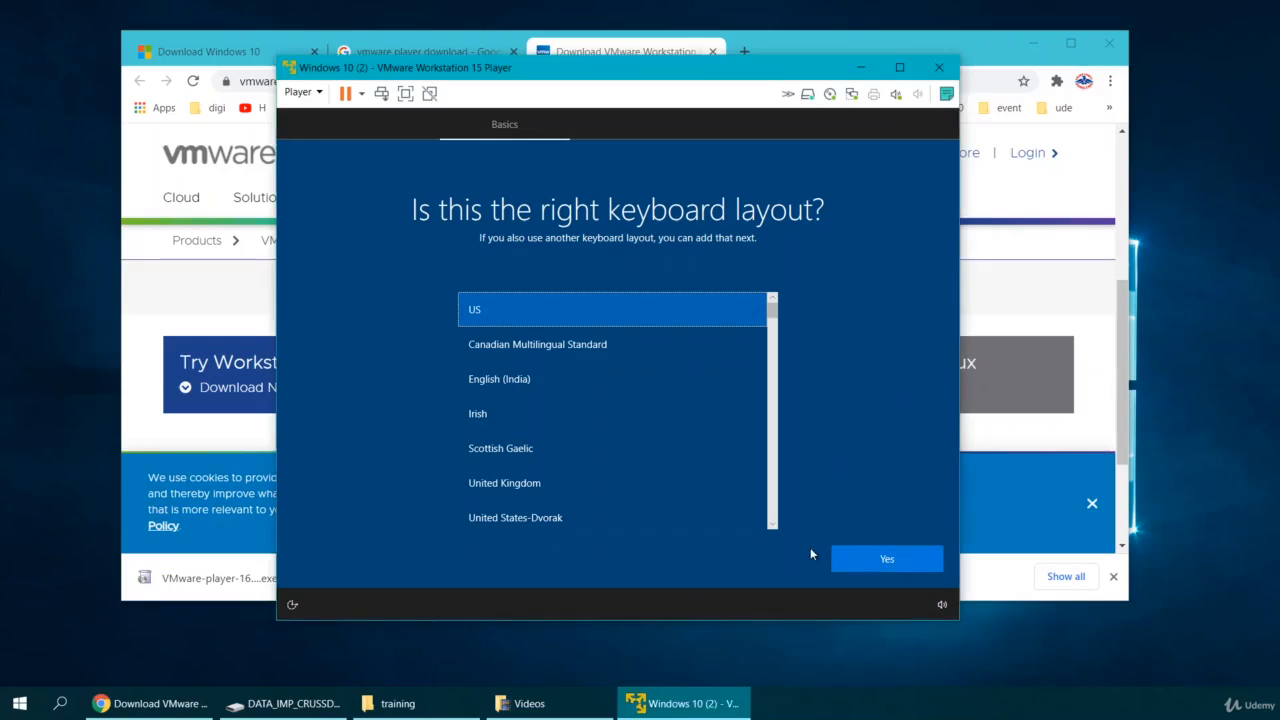
pyautogui.click(886, 561)
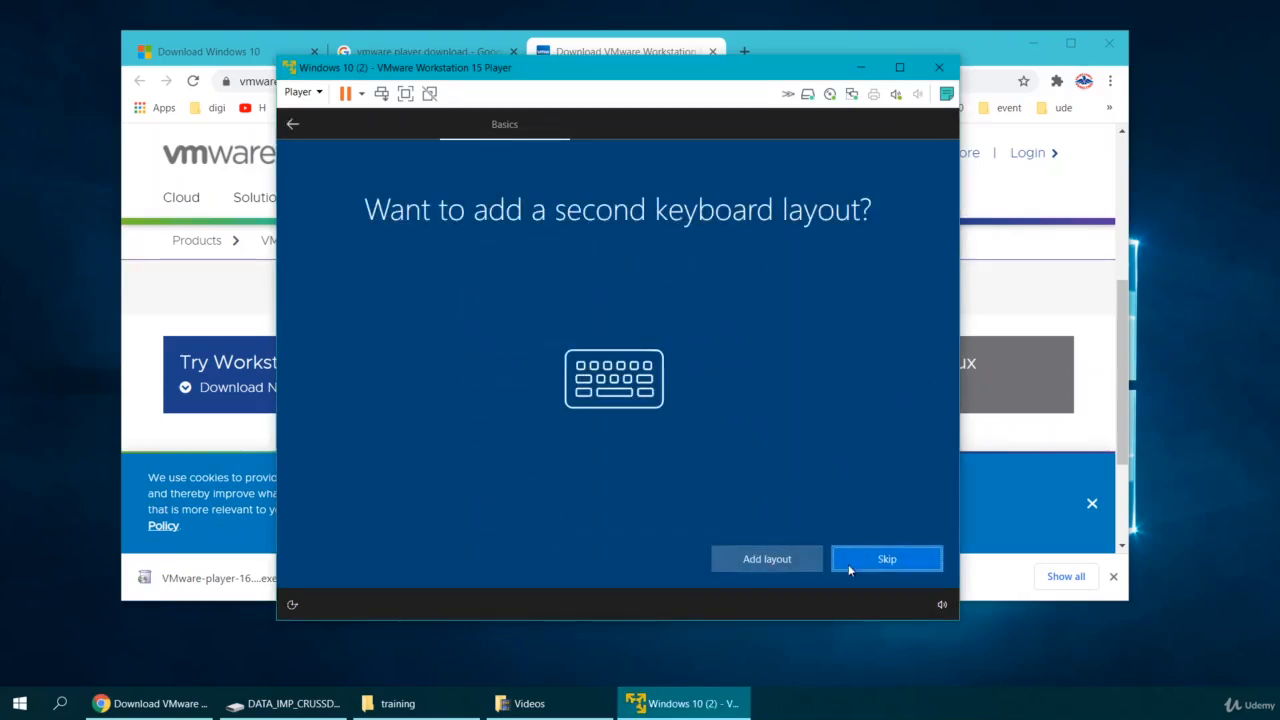
pyautogui.click(864, 561)
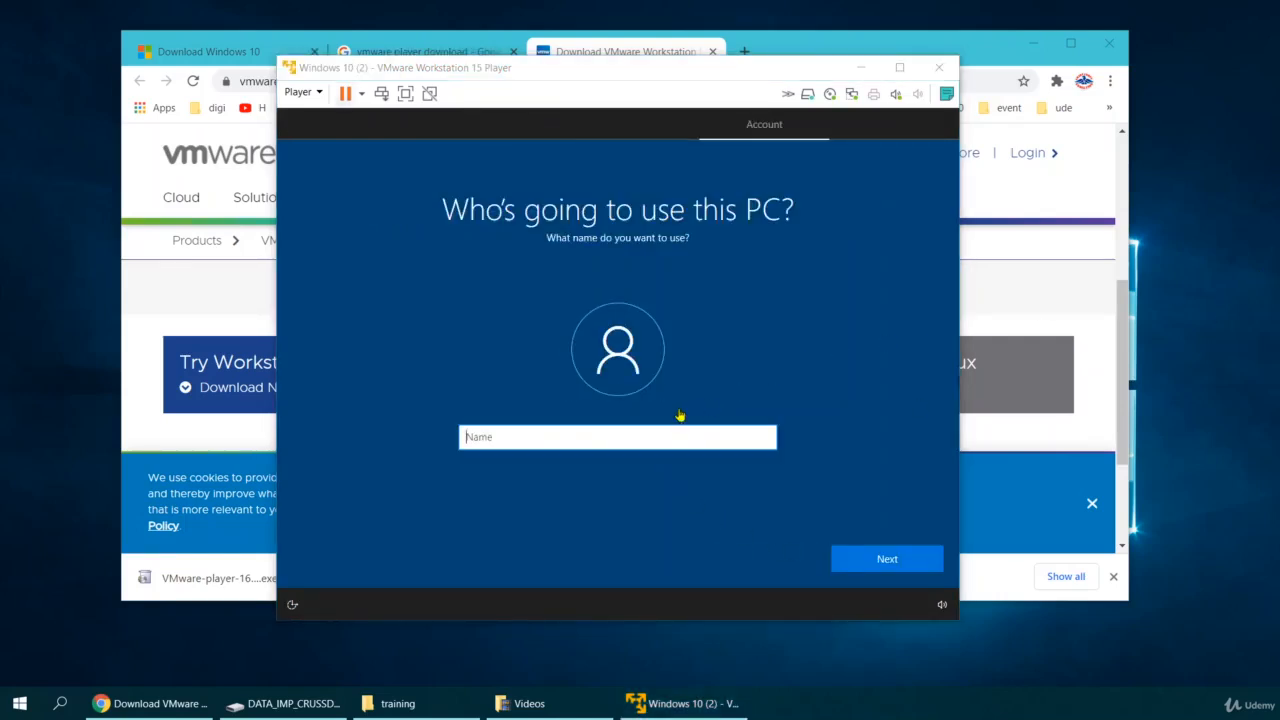
# Name the local account 'Training', then enter and confirm its password.
pyautogui.click(553, 441)
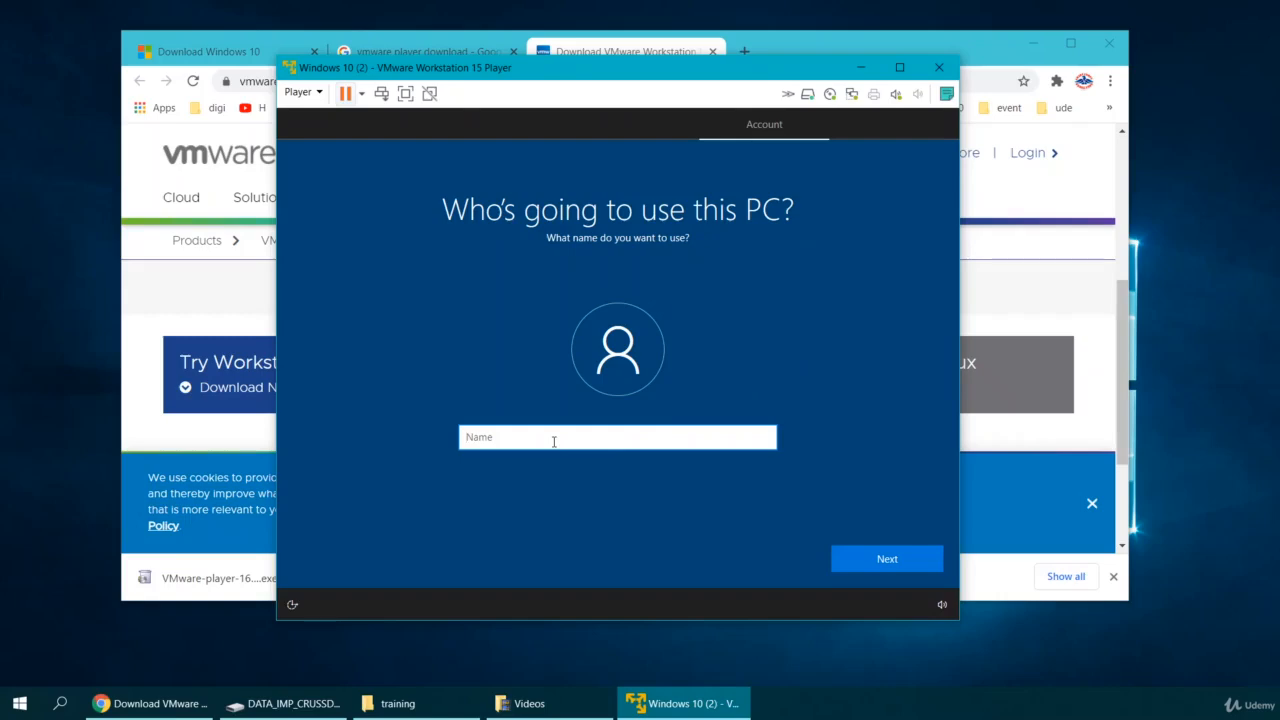
pyautogui.write('Training')
pyautogui.click(888, 562)
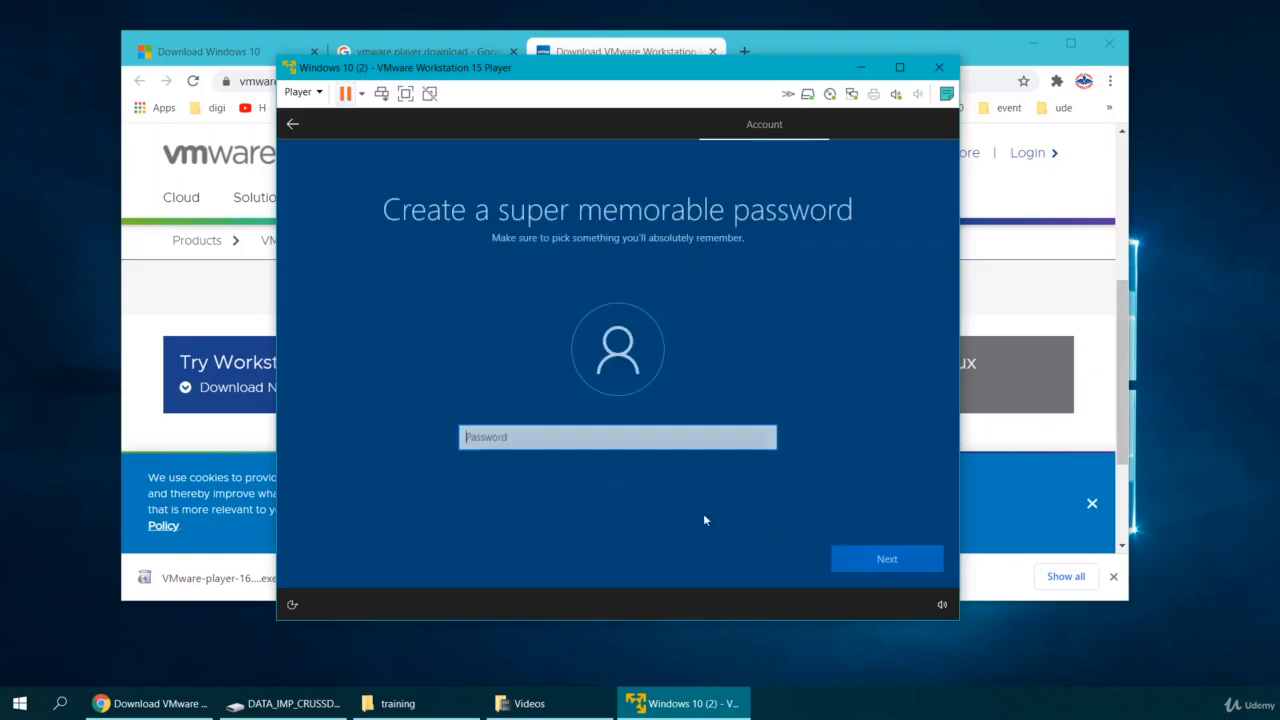
pyautogui.write('•••••')
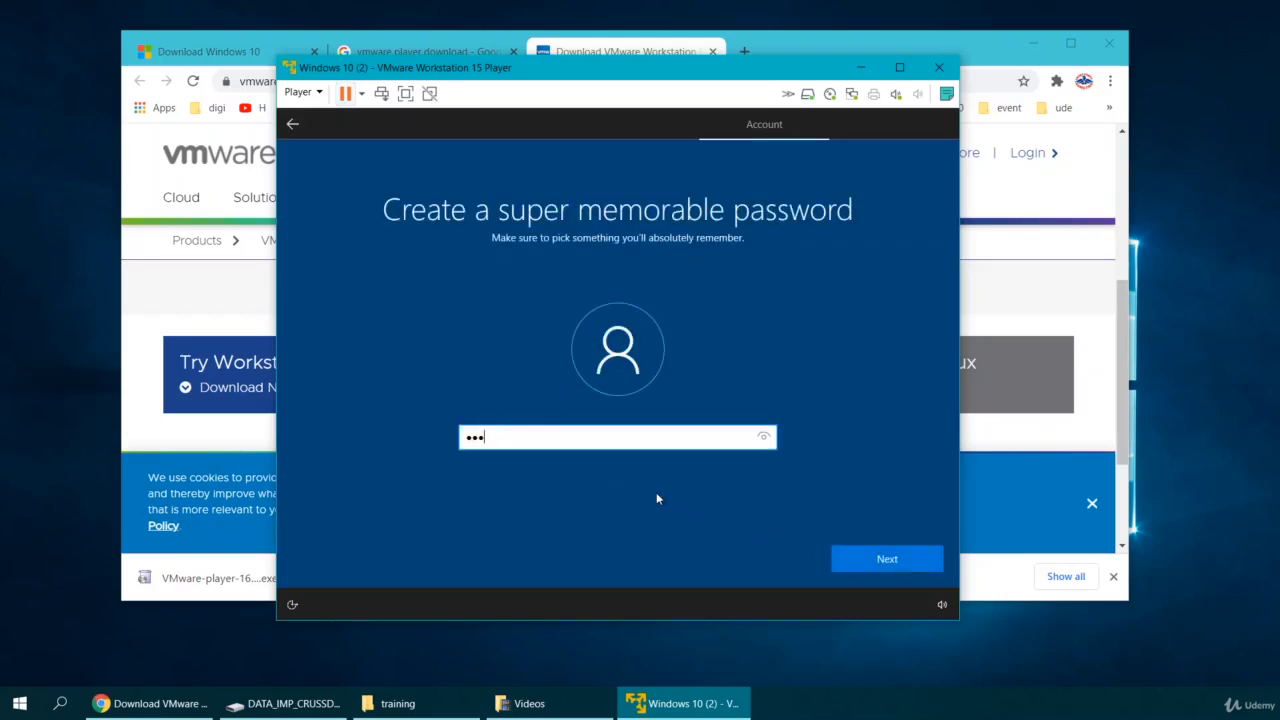
pyautogui.click(890, 559)
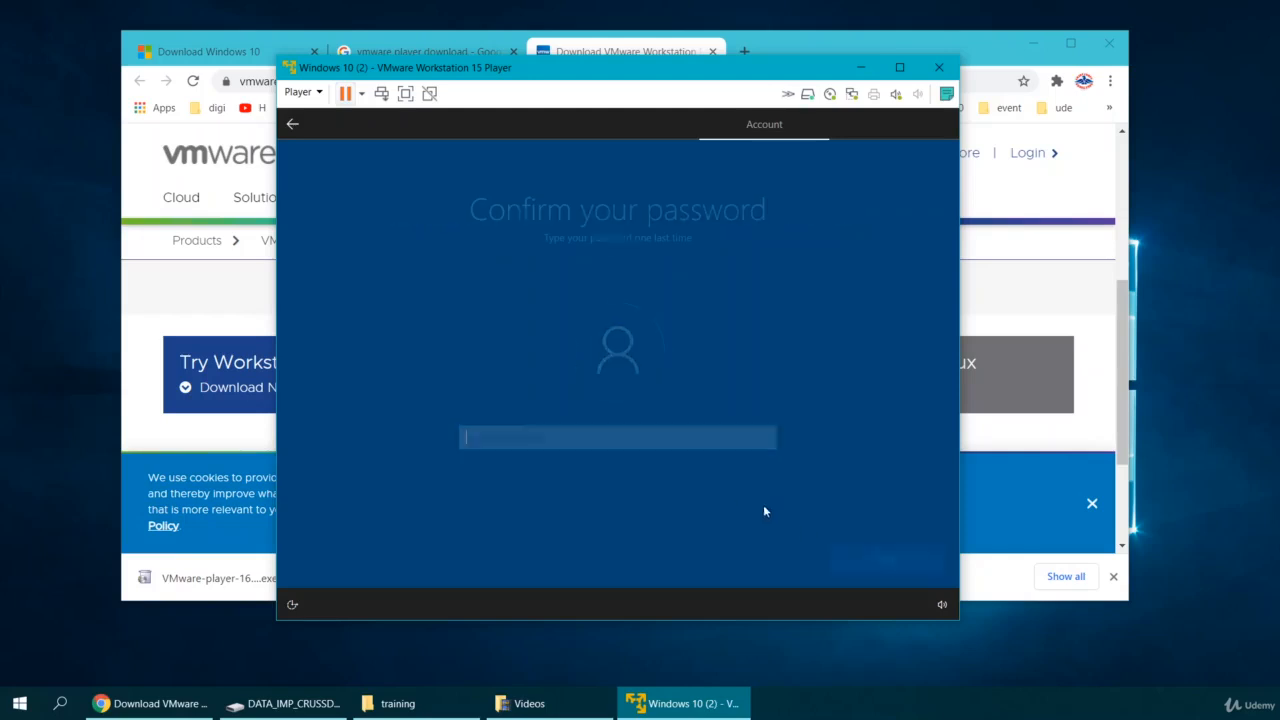
pyautogui.write('12345')
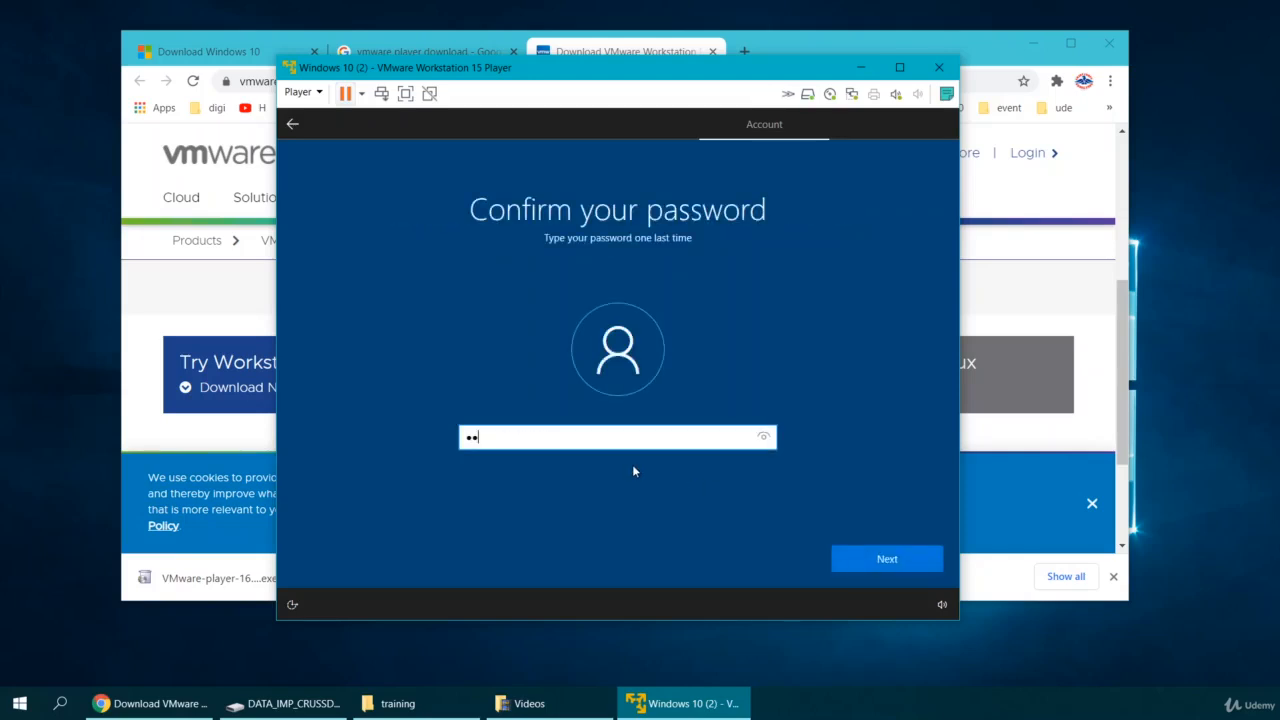
pyautogui.click(913, 568)
# Answer the first-pet's-name and birth-city security questions with their chosen answers.
pyautogui.click(577, 452)
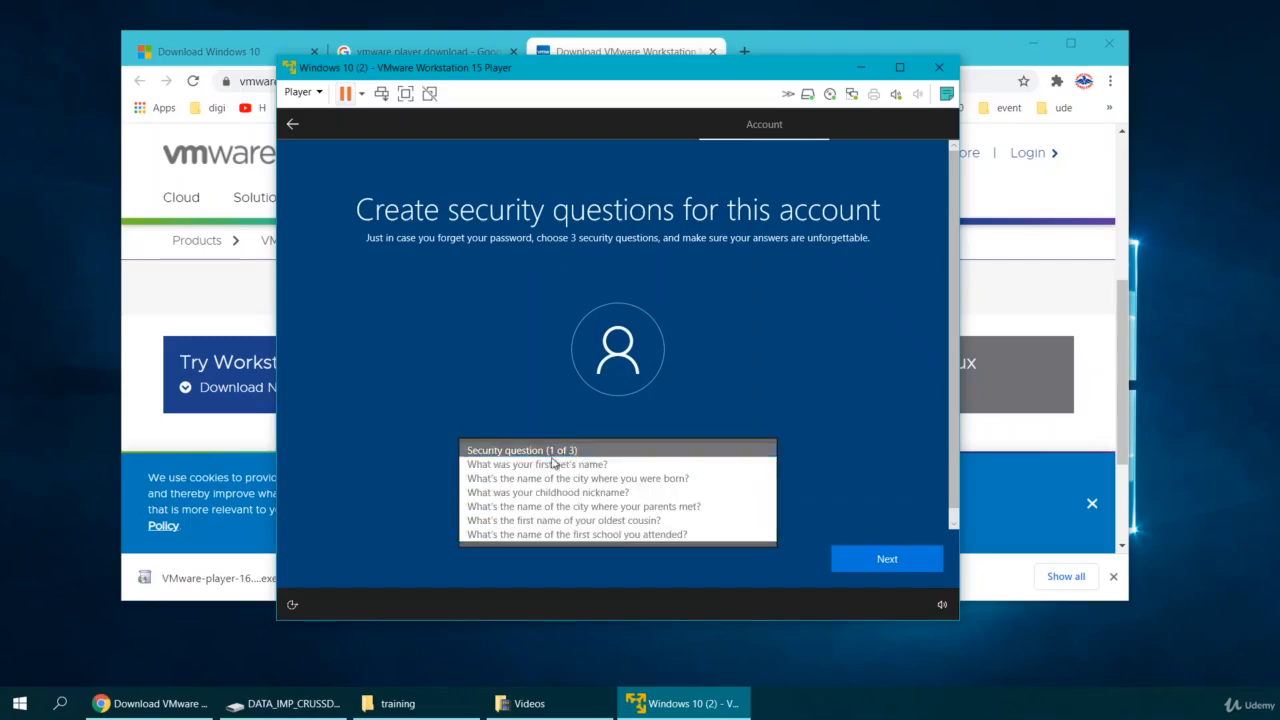
pyautogui.click(536, 467)
pyautogui.click(513, 491)
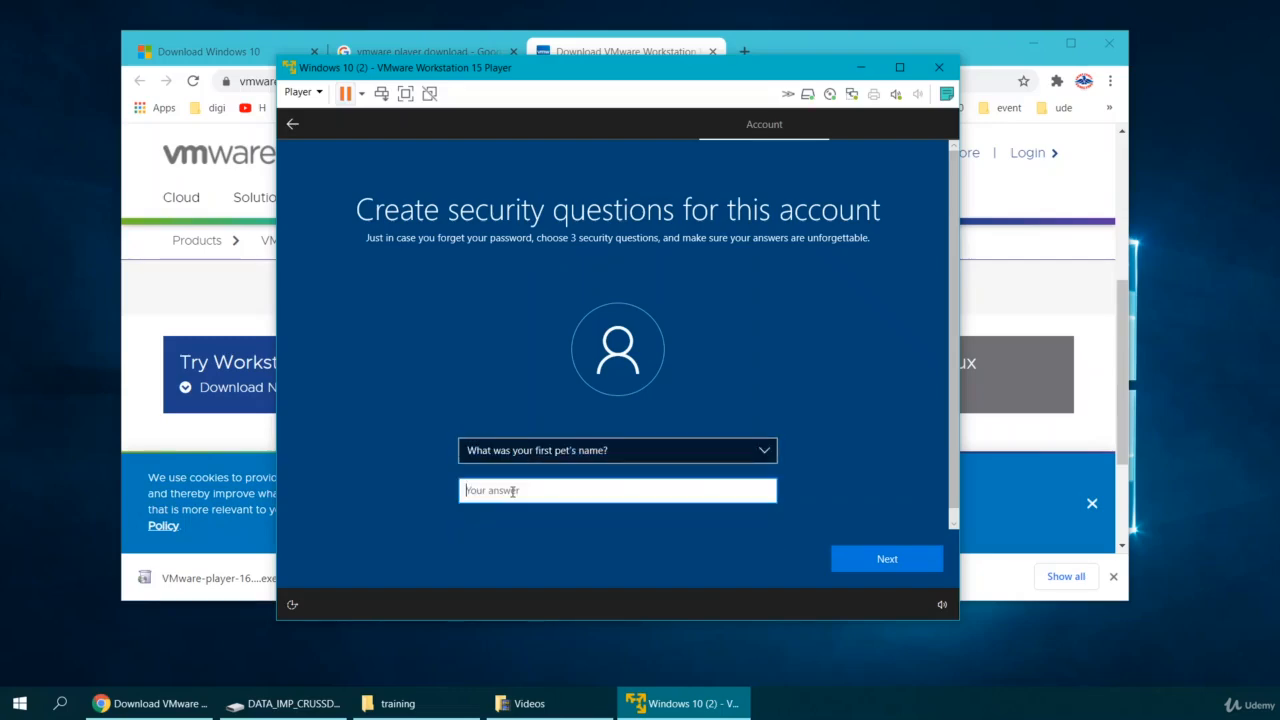
pyautogui.write('admin1')
pyautogui.click(878, 560)
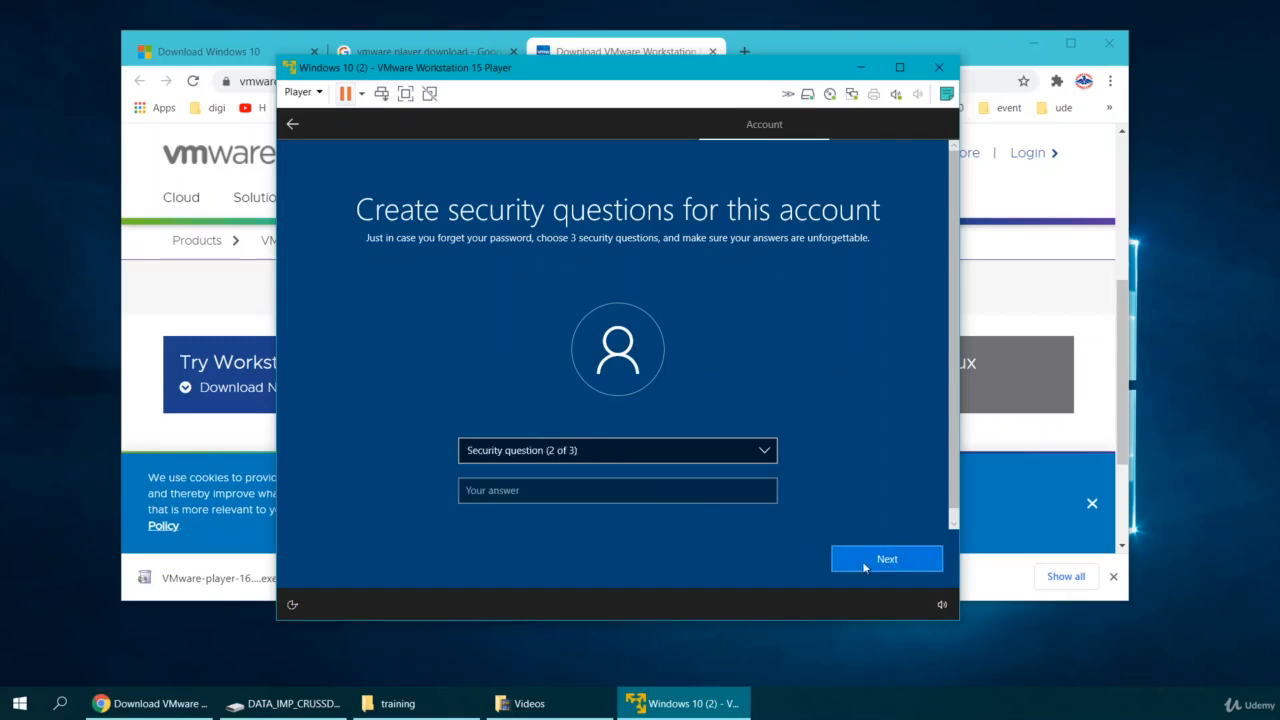
pyautogui.click(580, 452)
pyautogui.click(560, 460)
pyautogui.click(533, 491)
pyautogui.write('admin2')
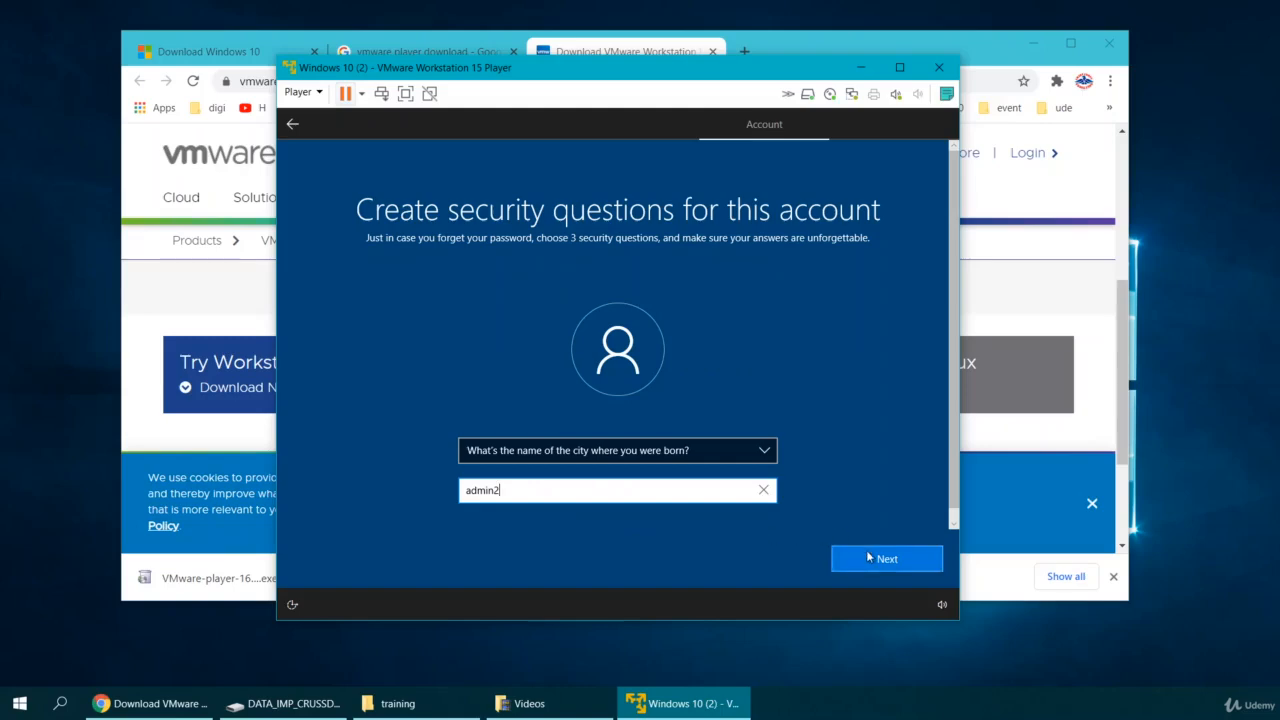
pyautogui.click(870, 553)
# Answer the third security question, the oldest cousin's first name, and submit.
pyautogui.click(622, 458)
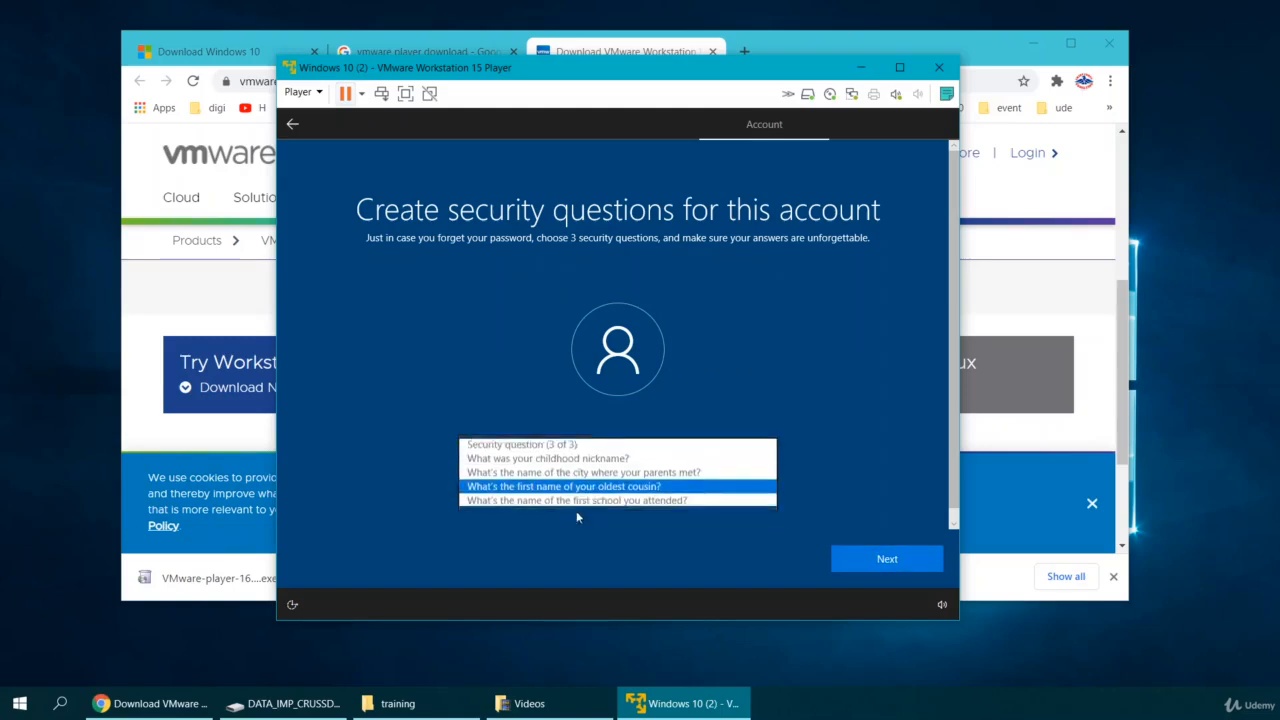
pyautogui.click(594, 491)
pyautogui.click(539, 493)
pyautogui.write('ad')
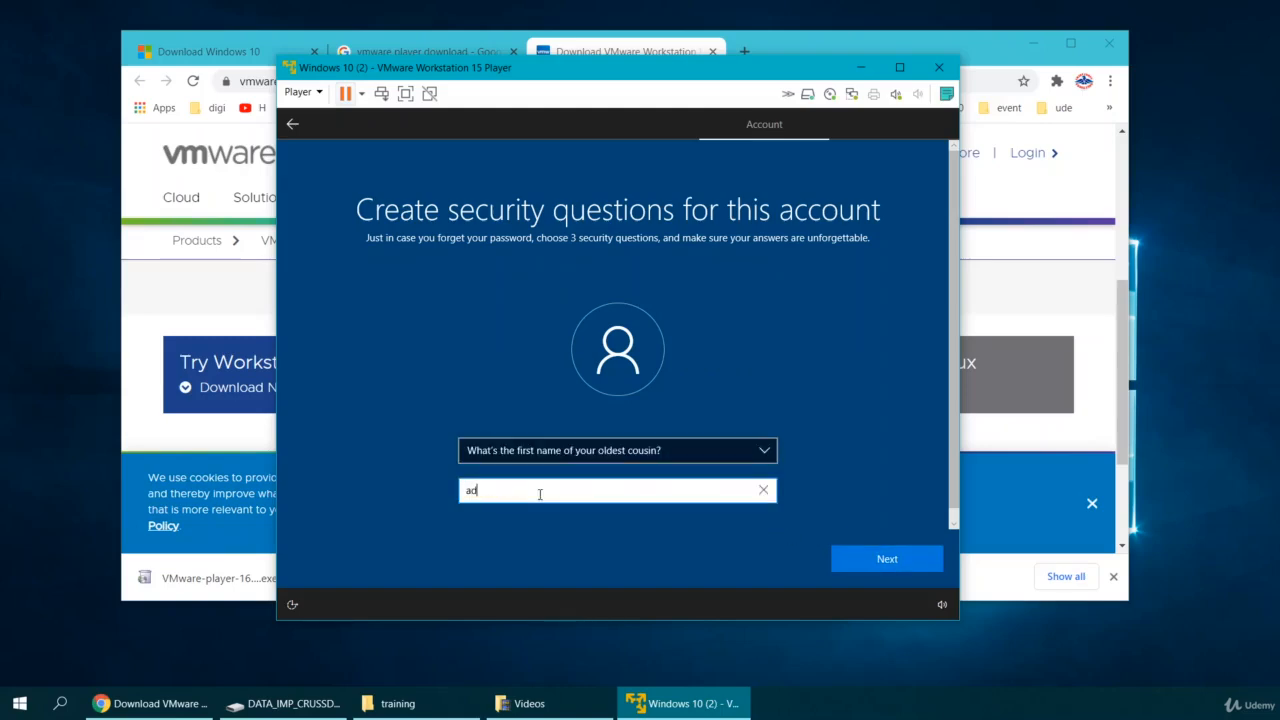
pyautogui.write('min3')
pyautogui.click(880, 562)
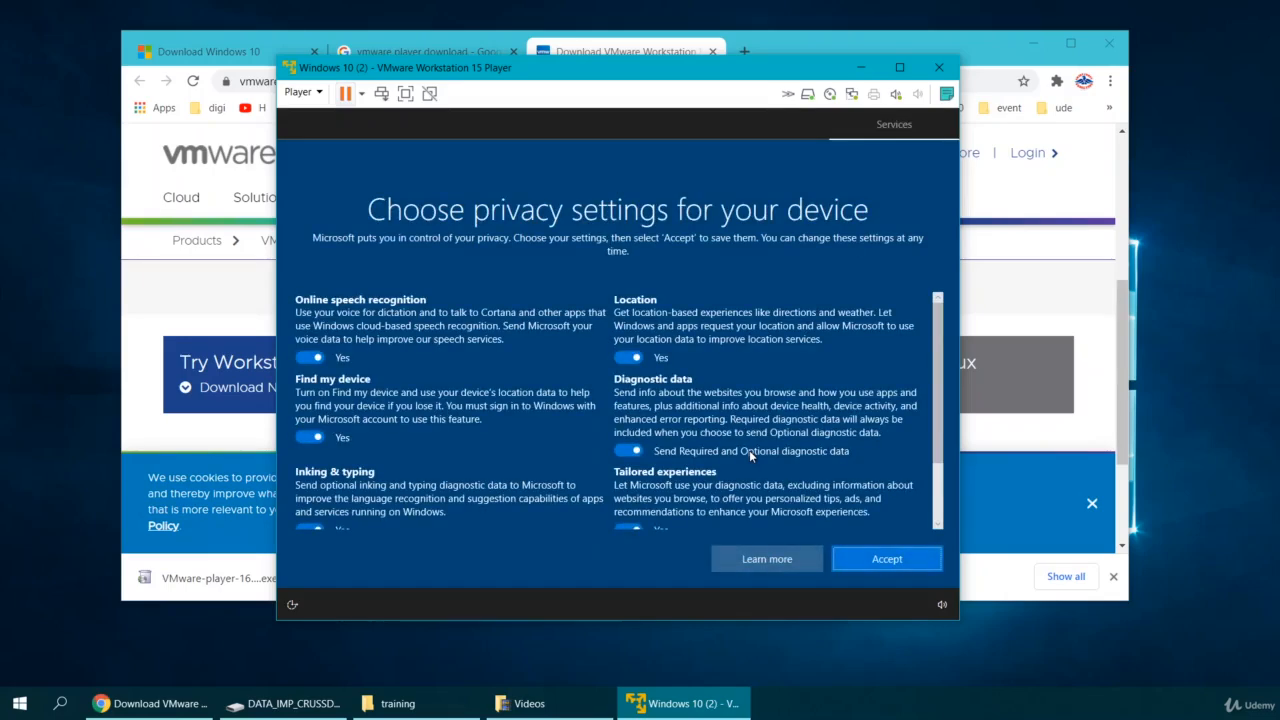
# Turn off online speech recognition, Find my device, inking & typing data, and advertising ID.
pyautogui.click(308, 358)
pyautogui.click(308, 452)
pyautogui.scroll(-1, 320, 460)
pyautogui.click(310, 472)
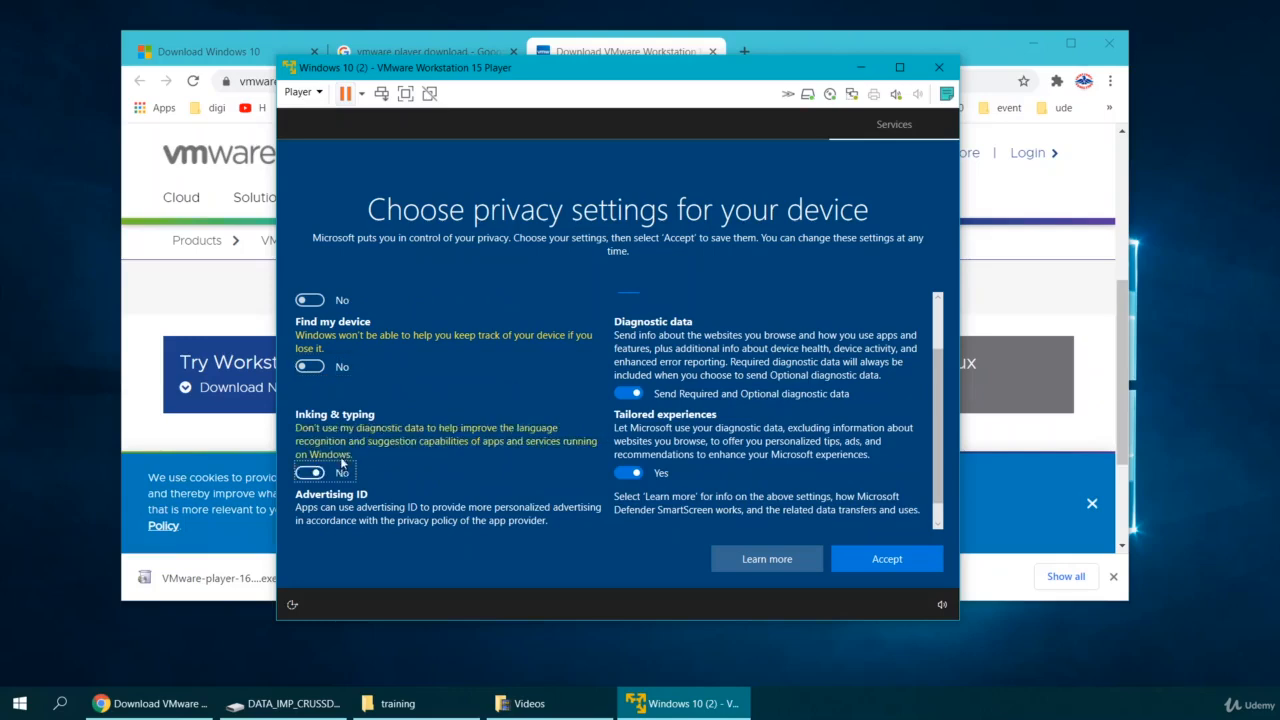
pyautogui.scroll(-1, 337, 470)
pyautogui.click(316, 514)
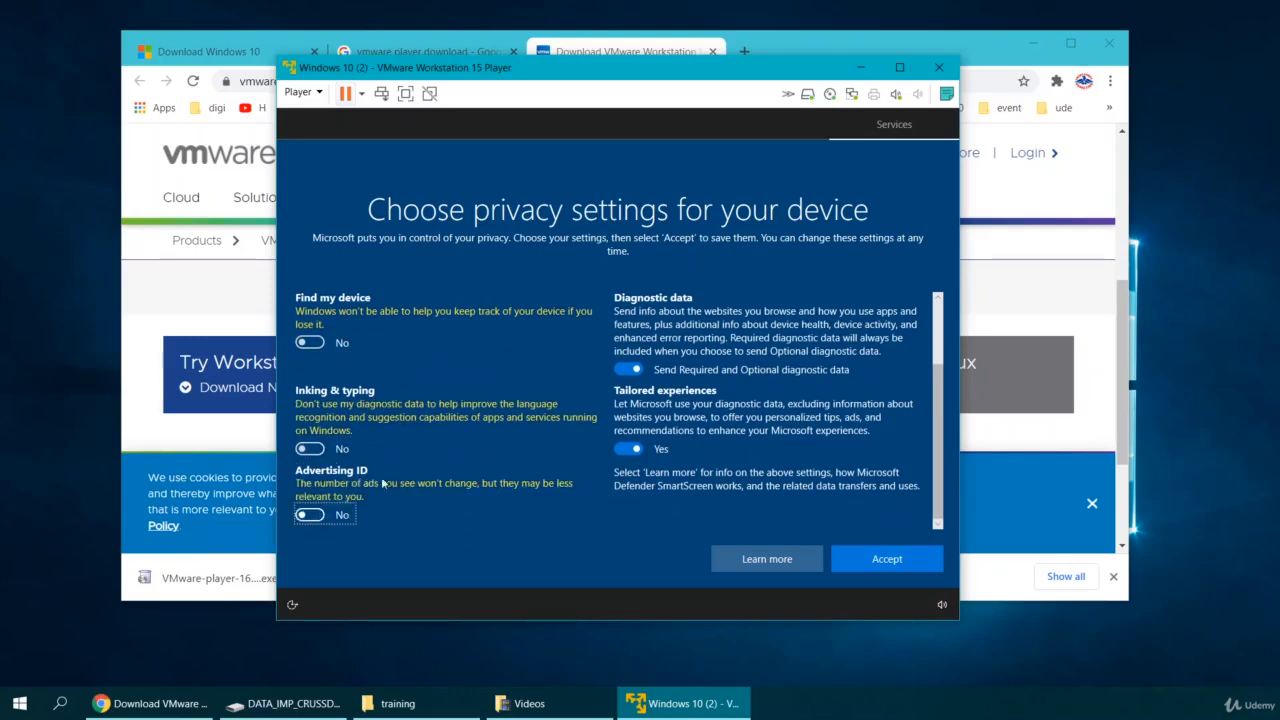
# Set diagnostic data to Required only, turn off tailored experiences, accept, and decline Cortana.
pyautogui.scroll(4, 318, 513)
pyautogui.scroll(-3, 660, 420)
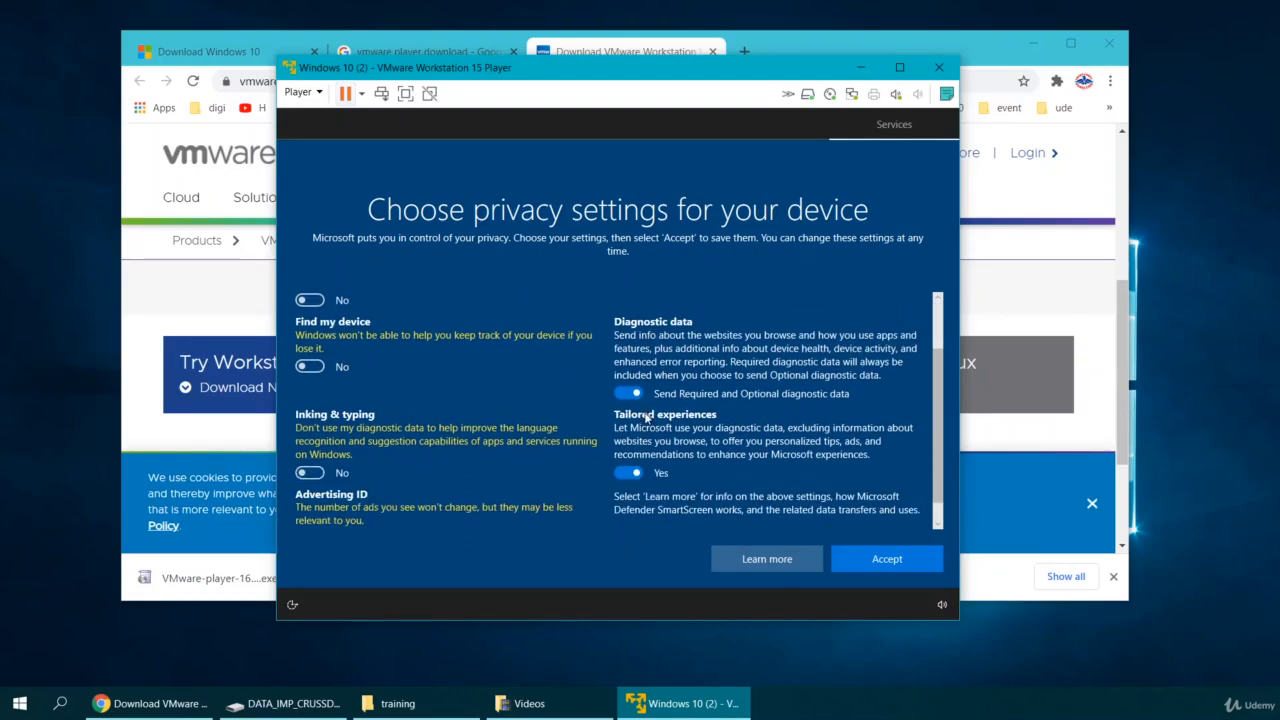
pyautogui.click(628, 393)
pyautogui.scroll(-1, 630, 410)
pyautogui.click(629, 437)
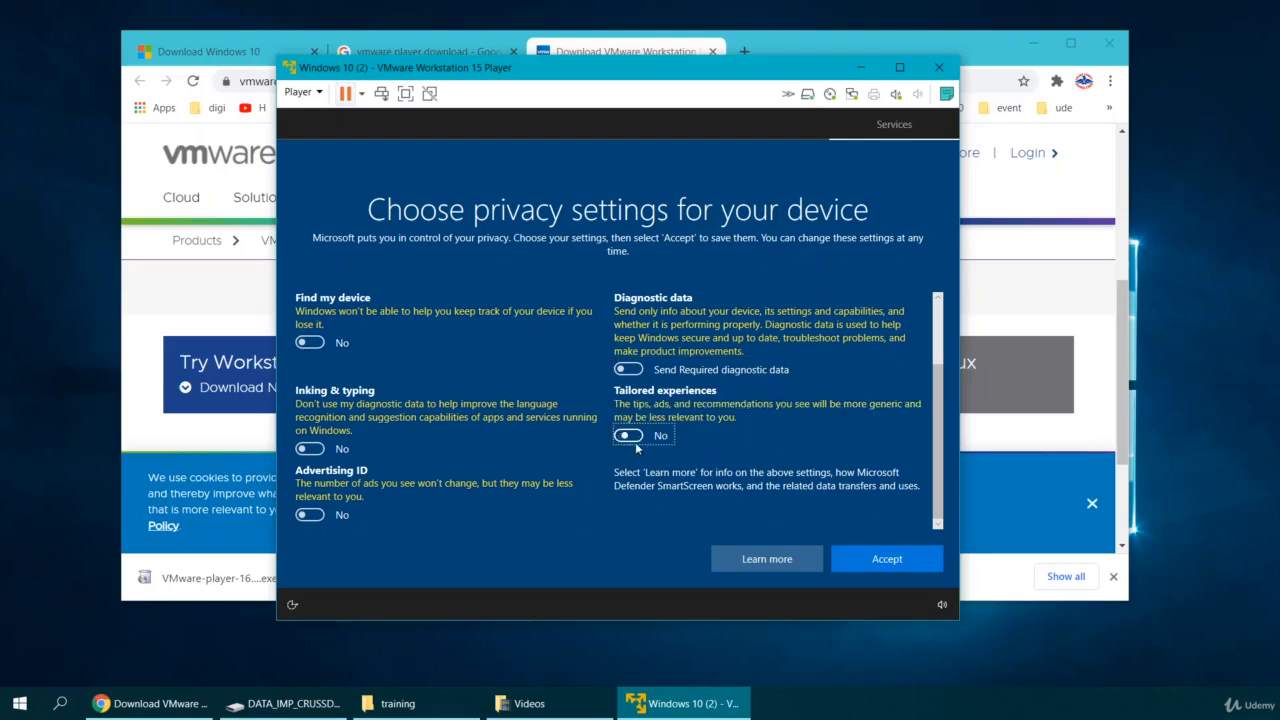
pyautogui.click(876, 562)
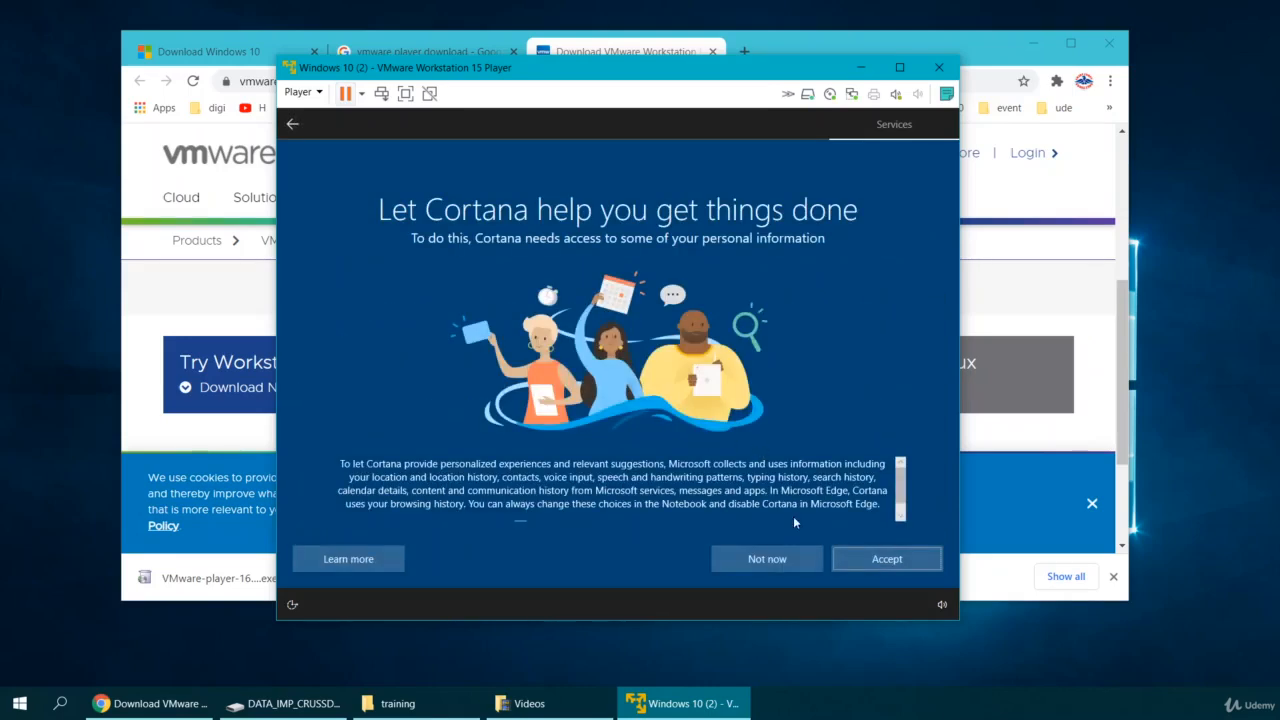
pyautogui.click(779, 560)
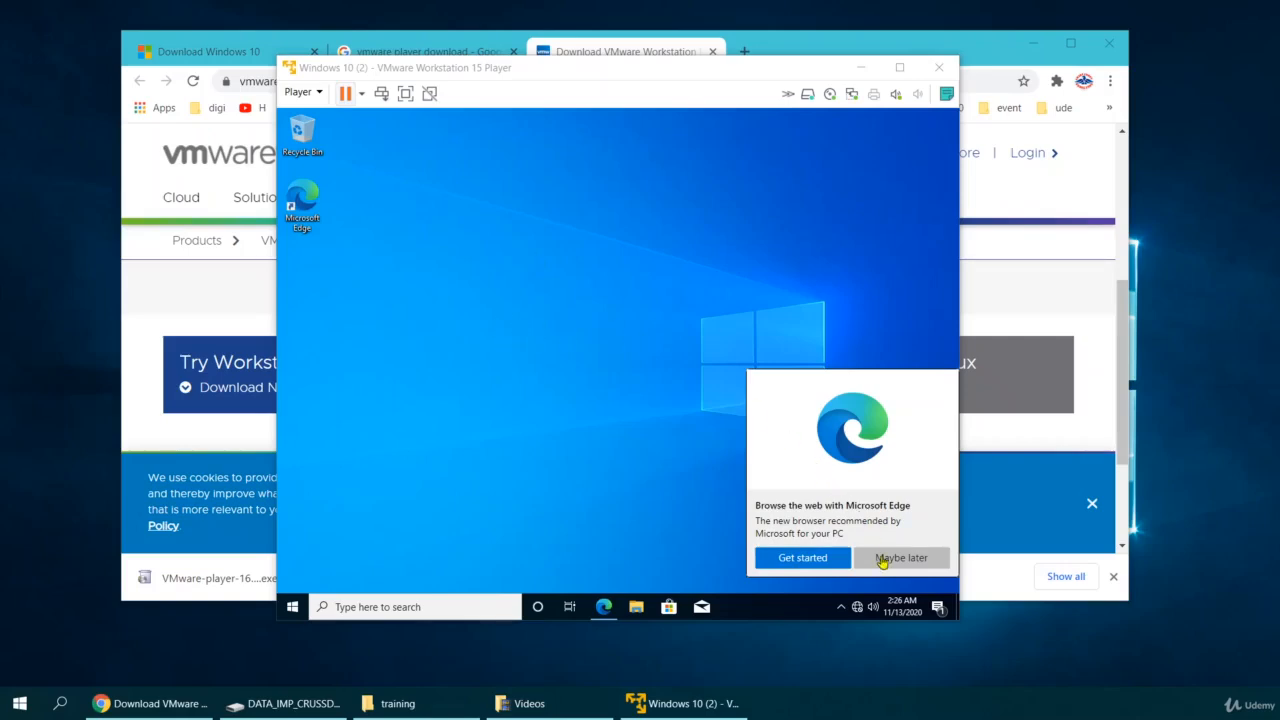
# Refocus the VM at the new desktop and dismiss the Microsoft Edge prompt with Maybe later.
pyautogui.click(457, 283)
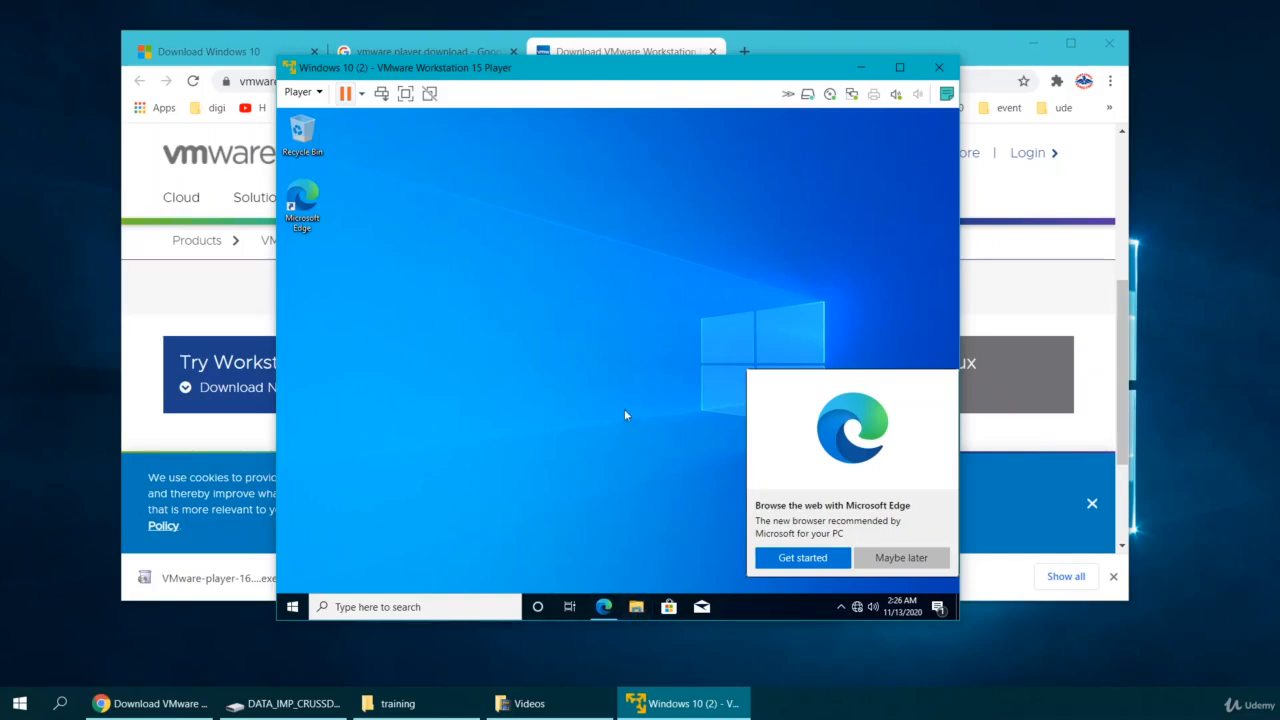
pyautogui.click(896, 559)
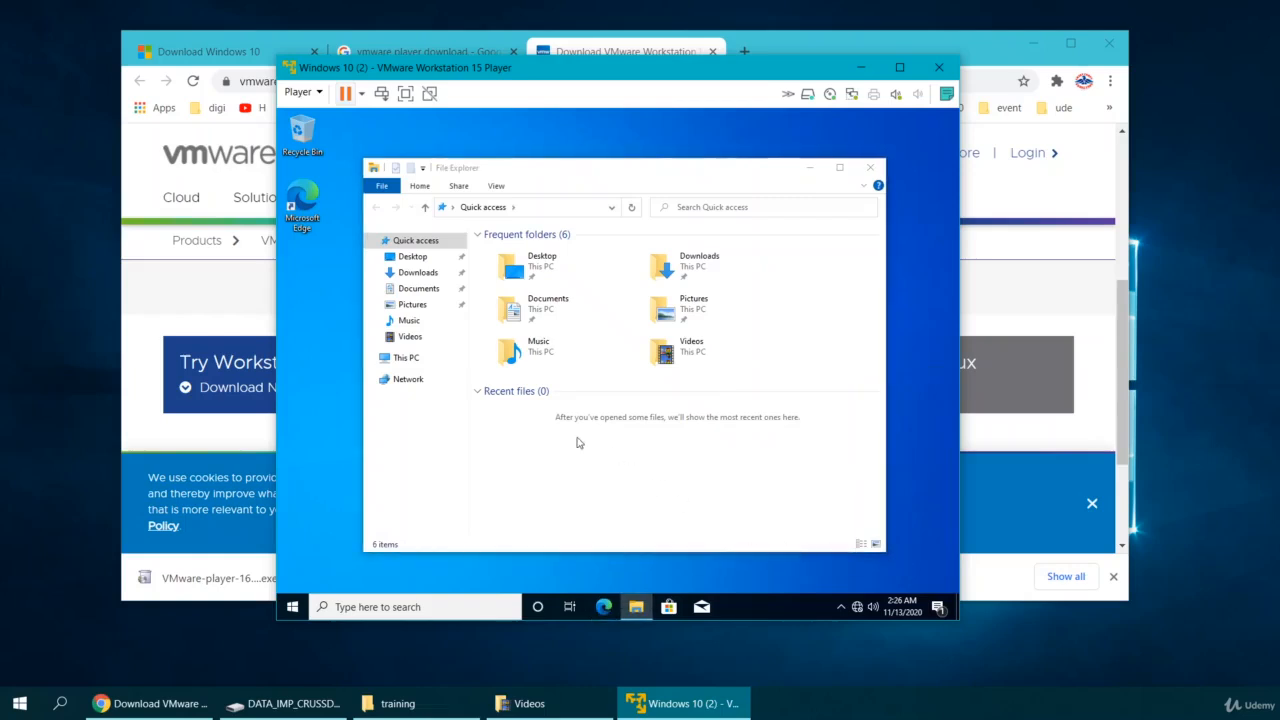
# Check Local Disk (C:) properties in This PC: 31.4 GB capacity, 13.9 GB free.
pyautogui.click(404, 359)
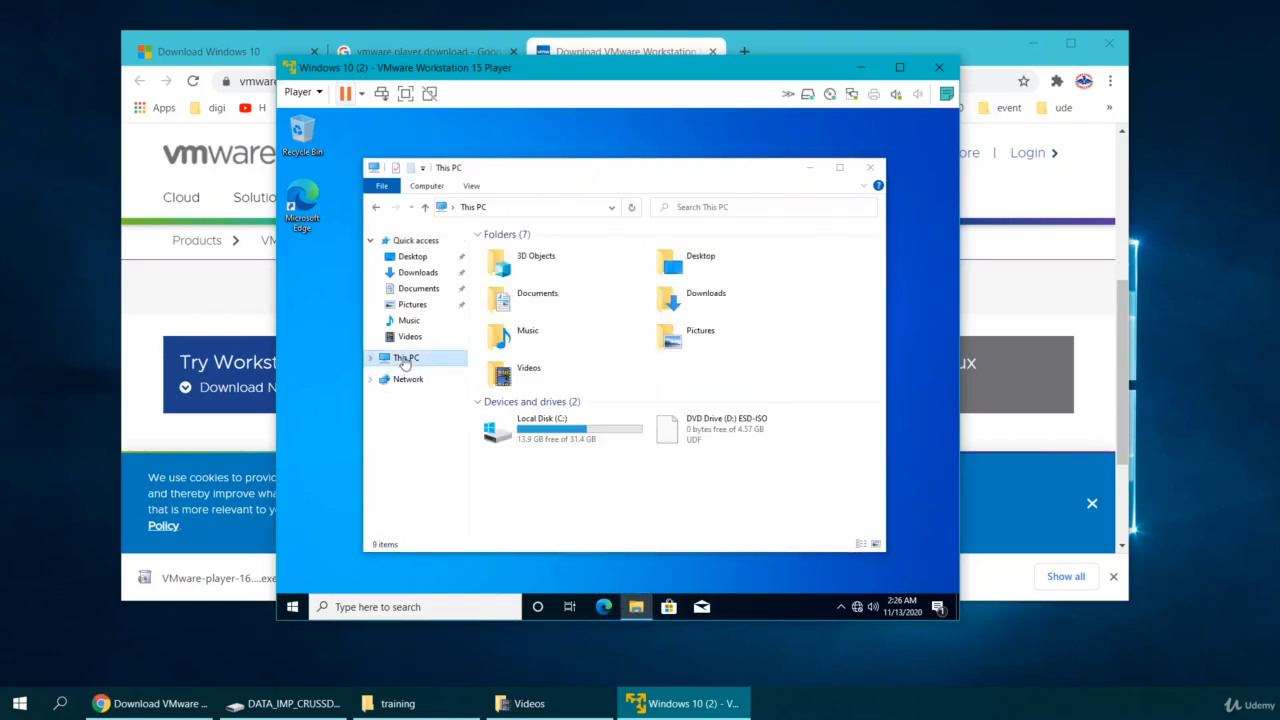
pyautogui.click(555, 428)
pyautogui.rightClick(558, 430)
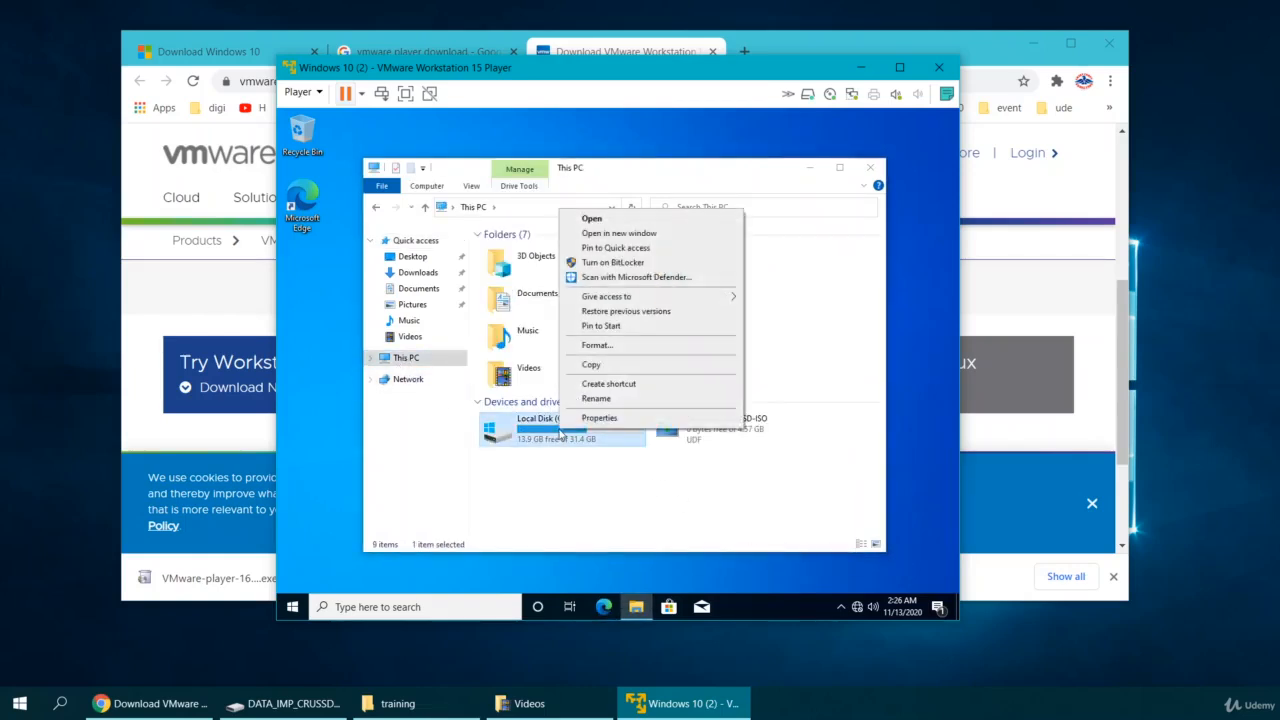
pyautogui.click(598, 420)
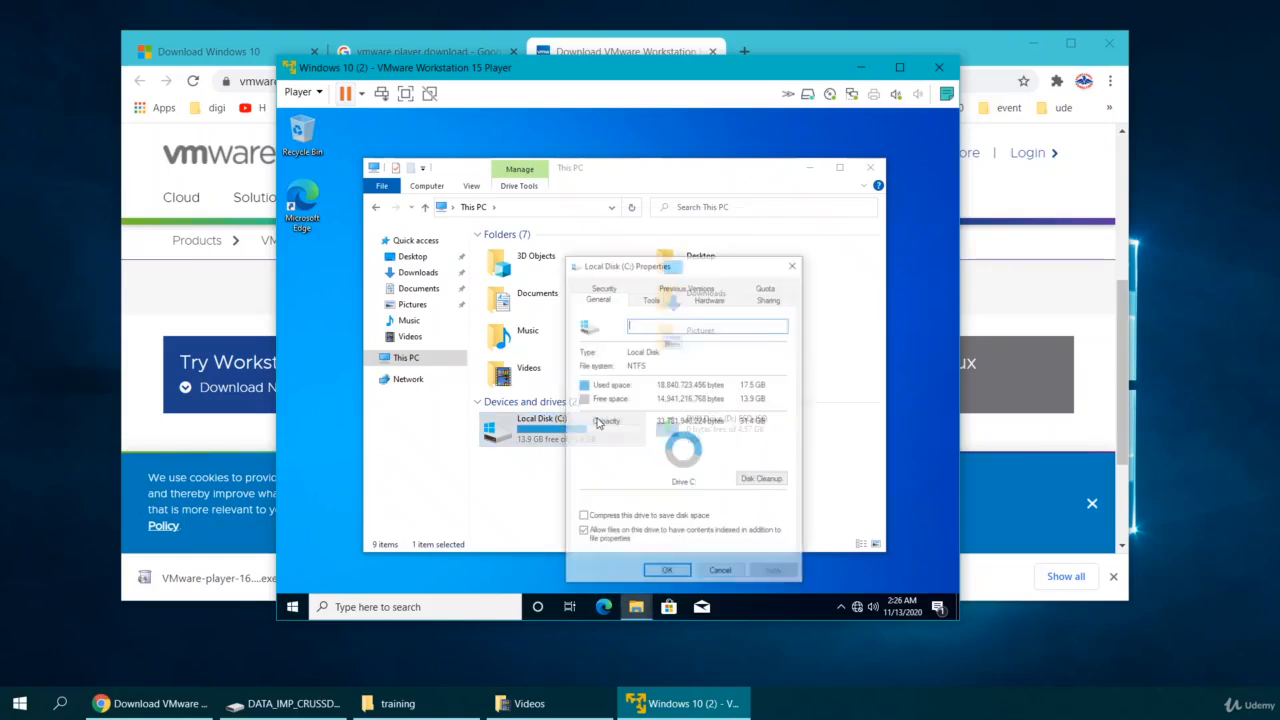
pyautogui.moveTo(642, 264); pyautogui.dragTo(553, 224)
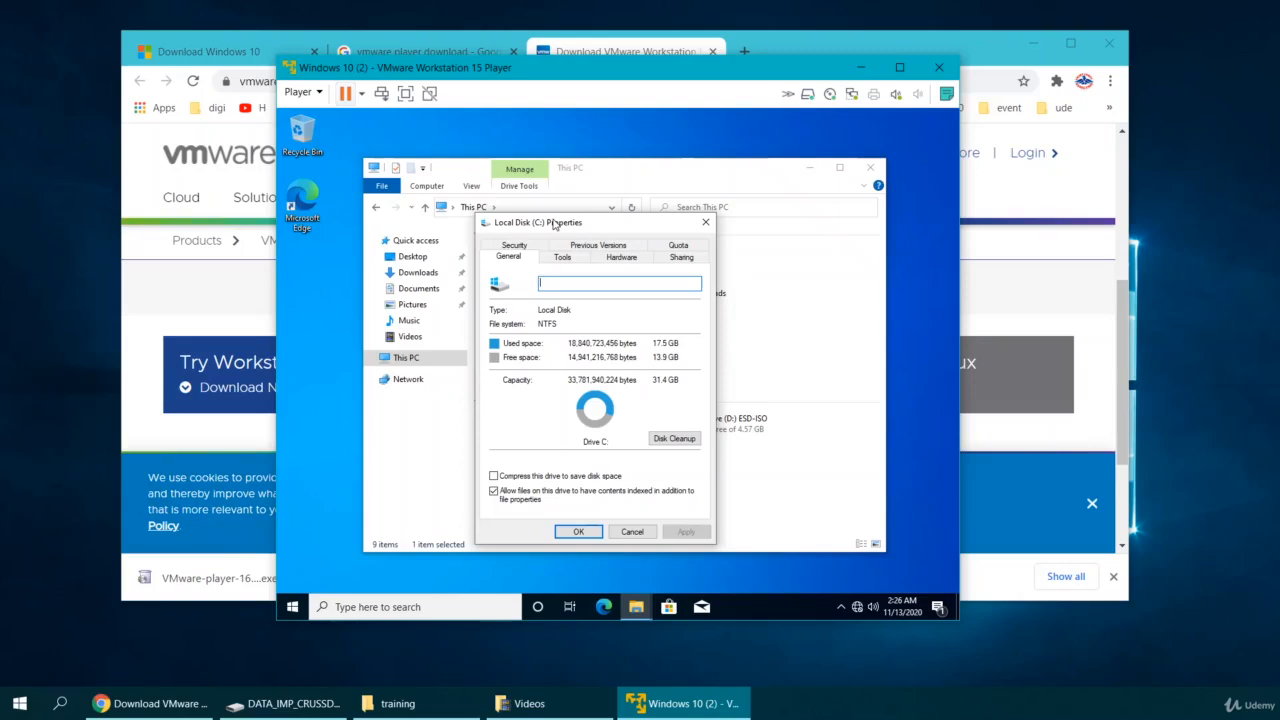
pyautogui.moveTo(553, 224); pyautogui.dragTo(549, 171)
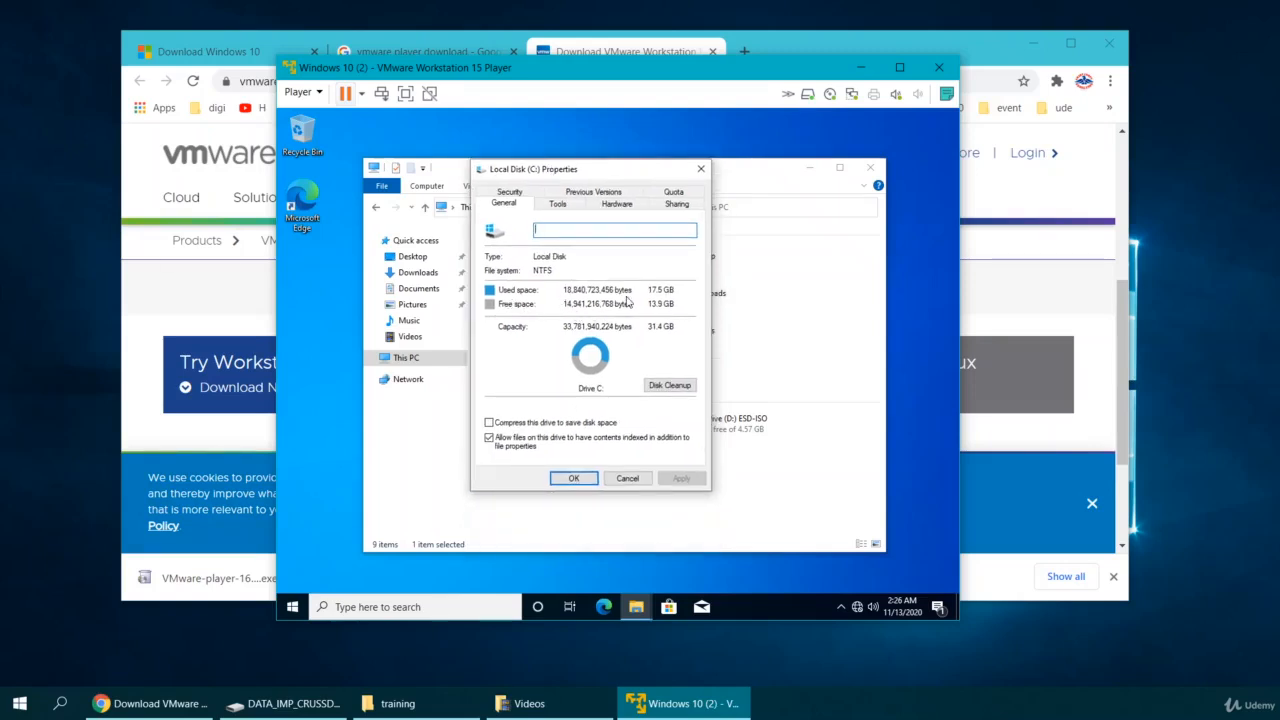
pyautogui.click(627, 478)
# Open the Recycle Bin, then bring up This PC's system properties on the About page.
pyautogui.doubleClick(303, 132)
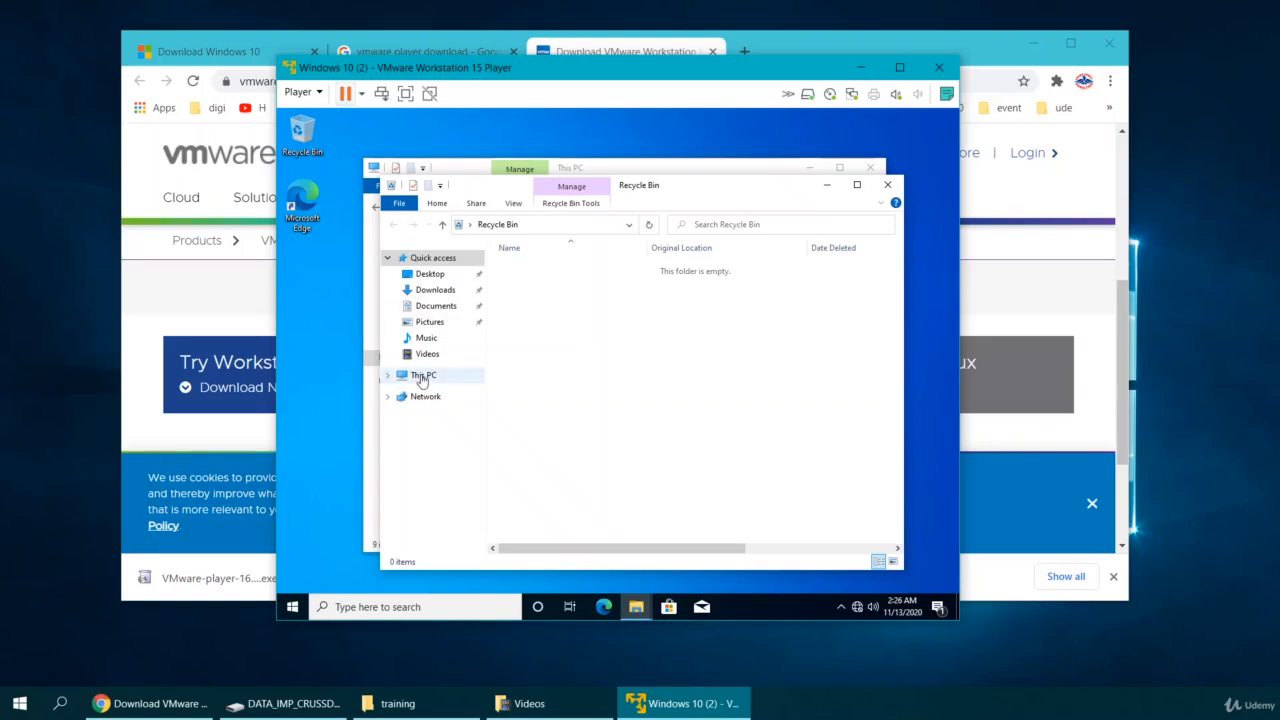
pyautogui.rightClick(422, 381)
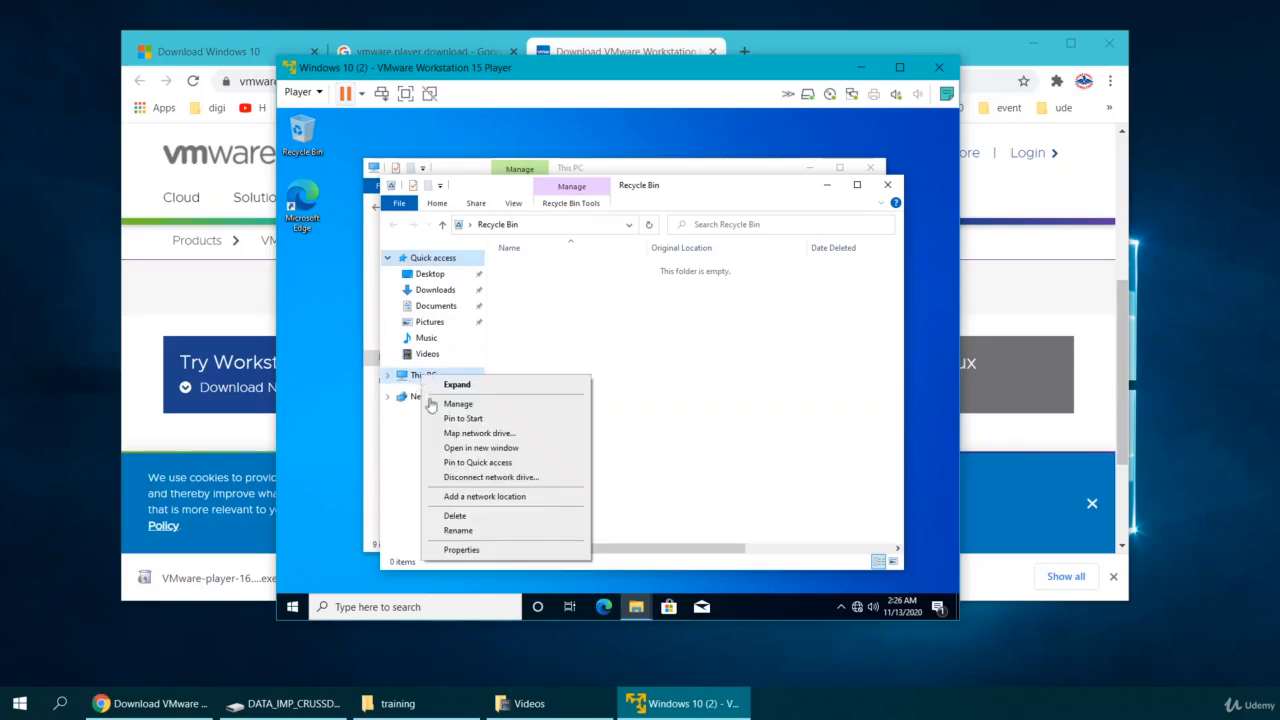
pyautogui.click(460, 549)
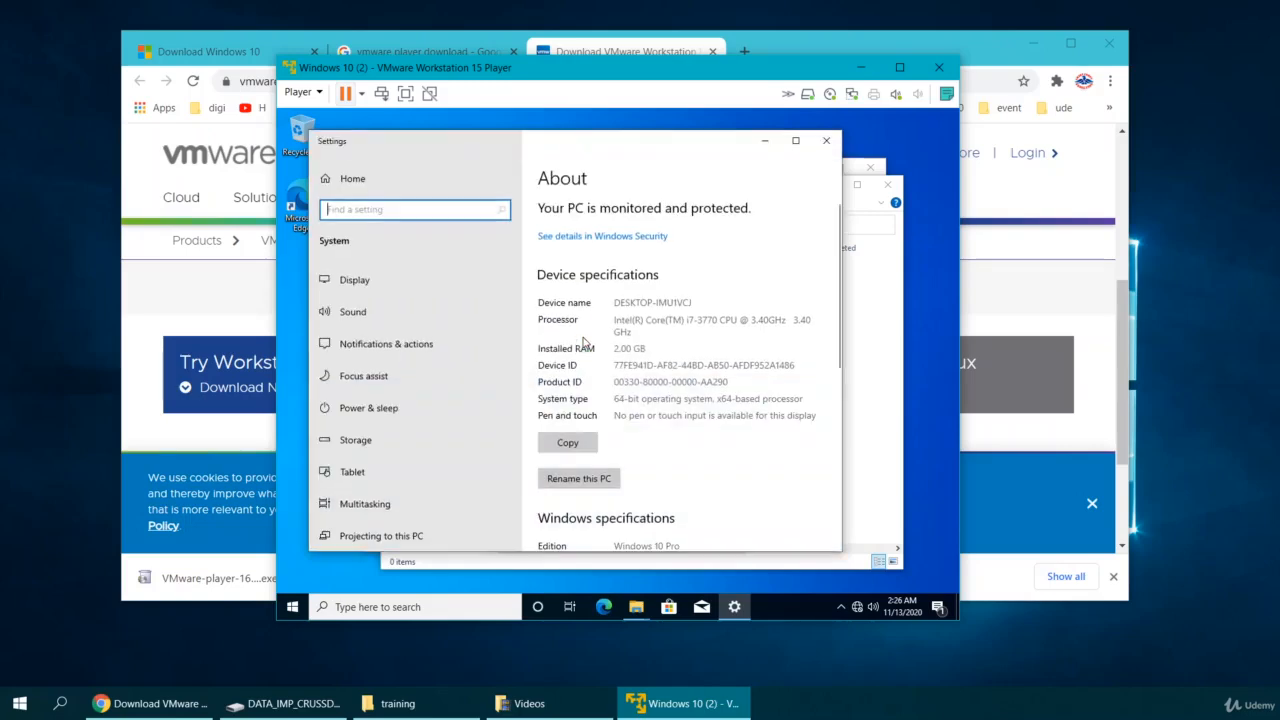
# Open This PC's properties and review the specs: i7-3770 CPU, 2.00 GB RAM, Windows 10 Pro 20H2.
pyautogui.click(895, 371)
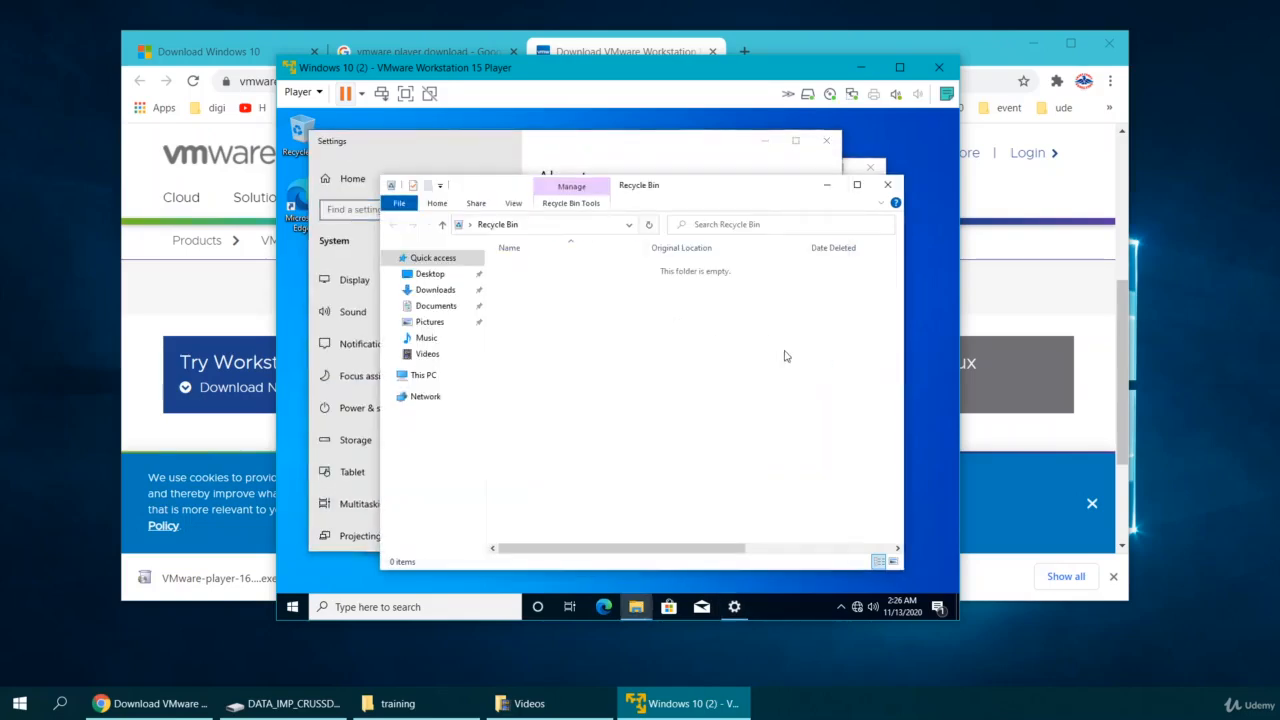
pyautogui.rightClick(424, 377)
pyautogui.click(476, 548)
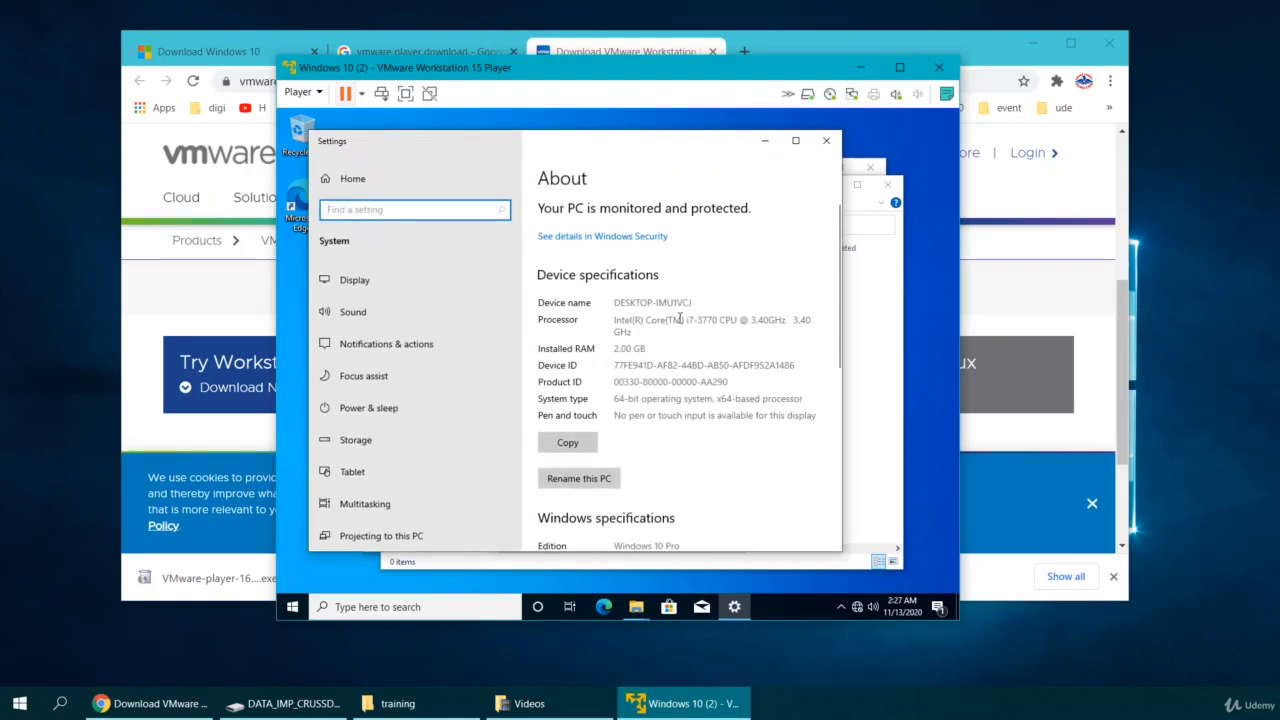
pyautogui.scroll(-1, 680, 319)
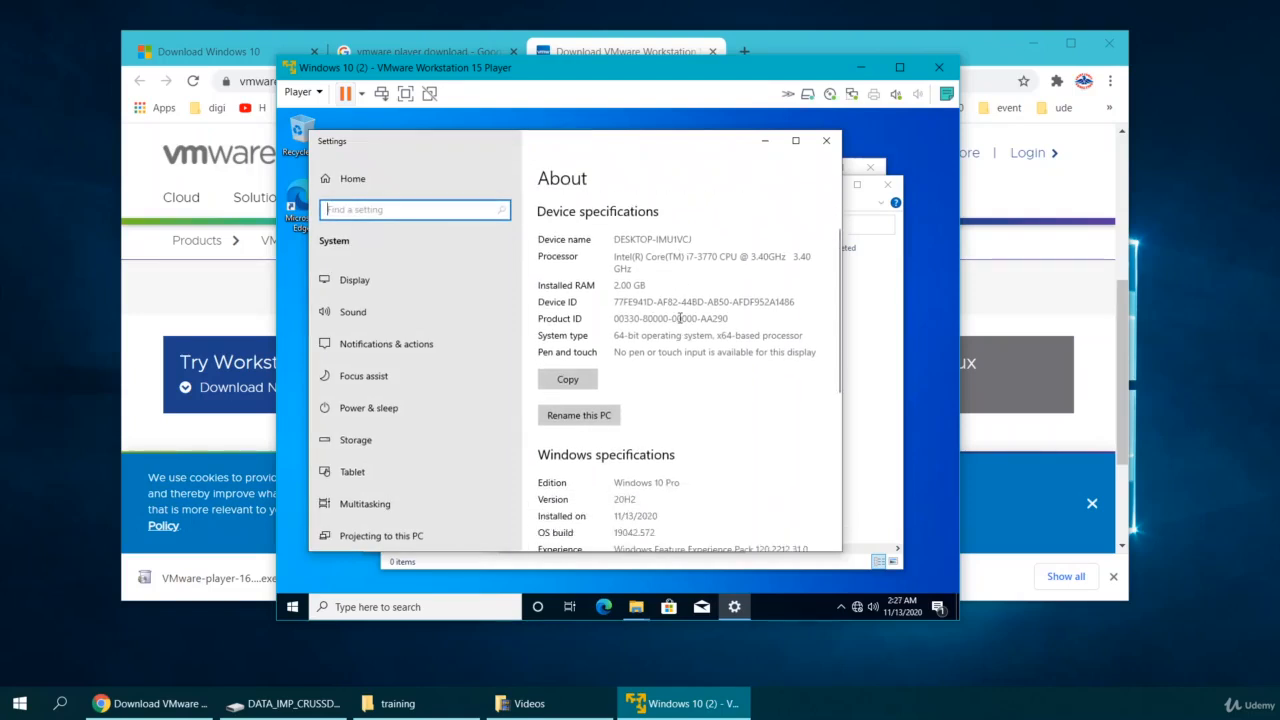
pyautogui.scroll(1, 680, 318)
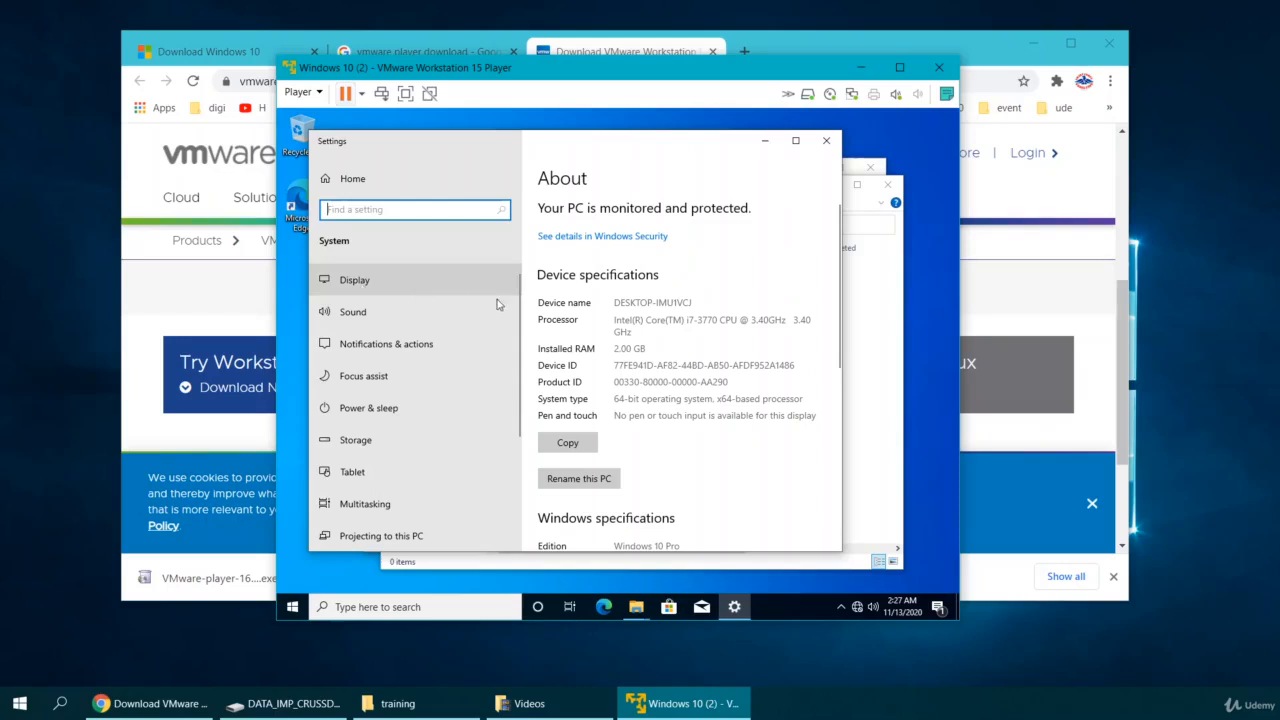
pyautogui.scroll(-2, 714, 328)
pyautogui.scroll(-2, 714, 328)
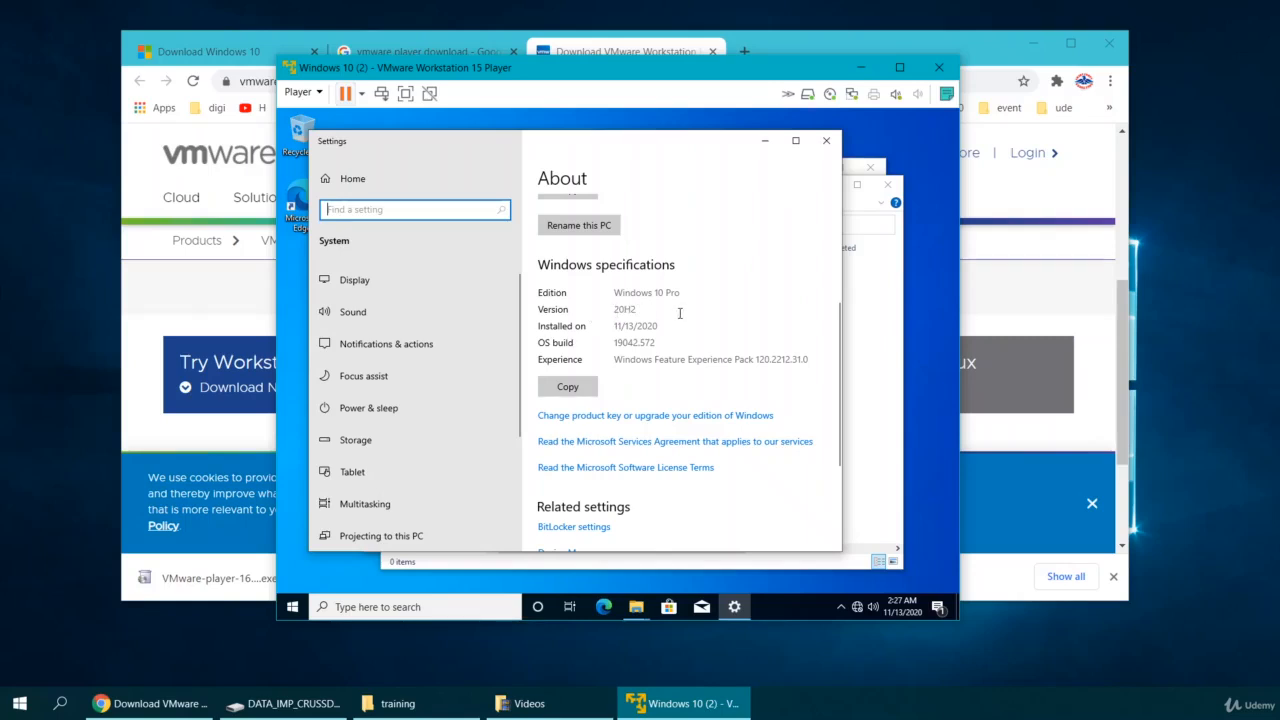
pyautogui.scroll(4, 679, 313)
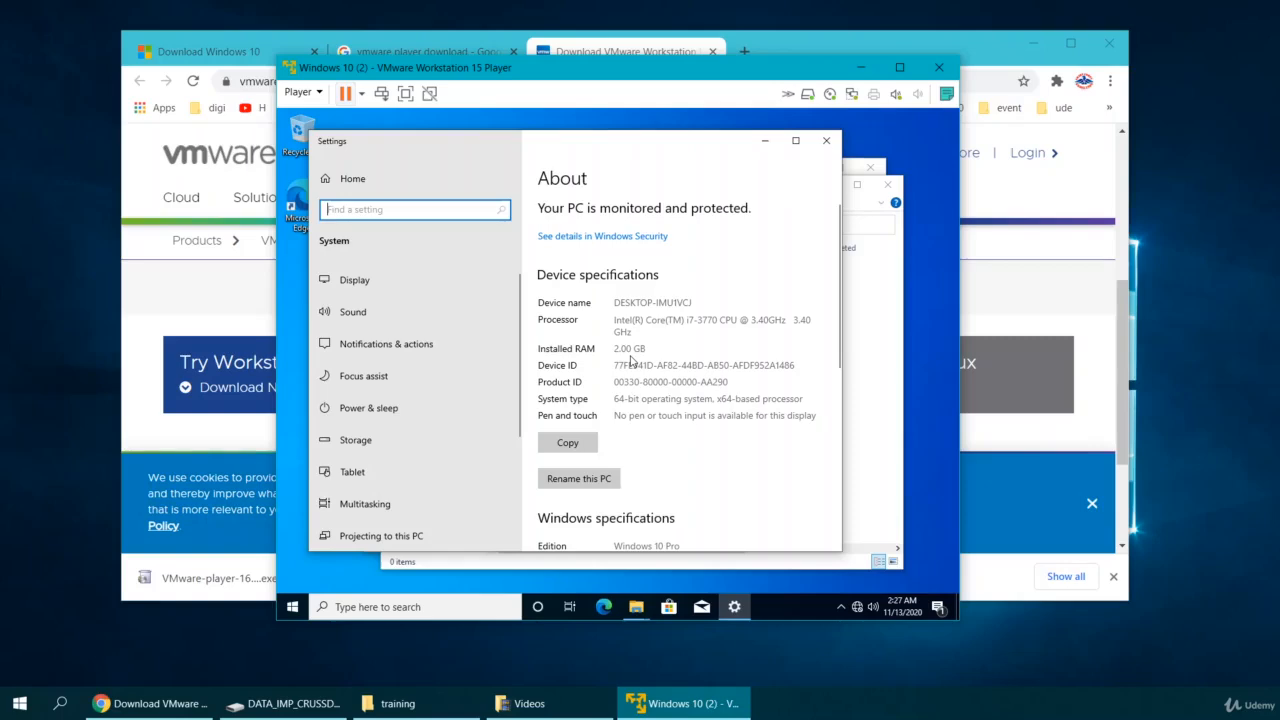
# Close Settings, the Recycle Bin window and the This PC window.
pyautogui.click(826, 143)
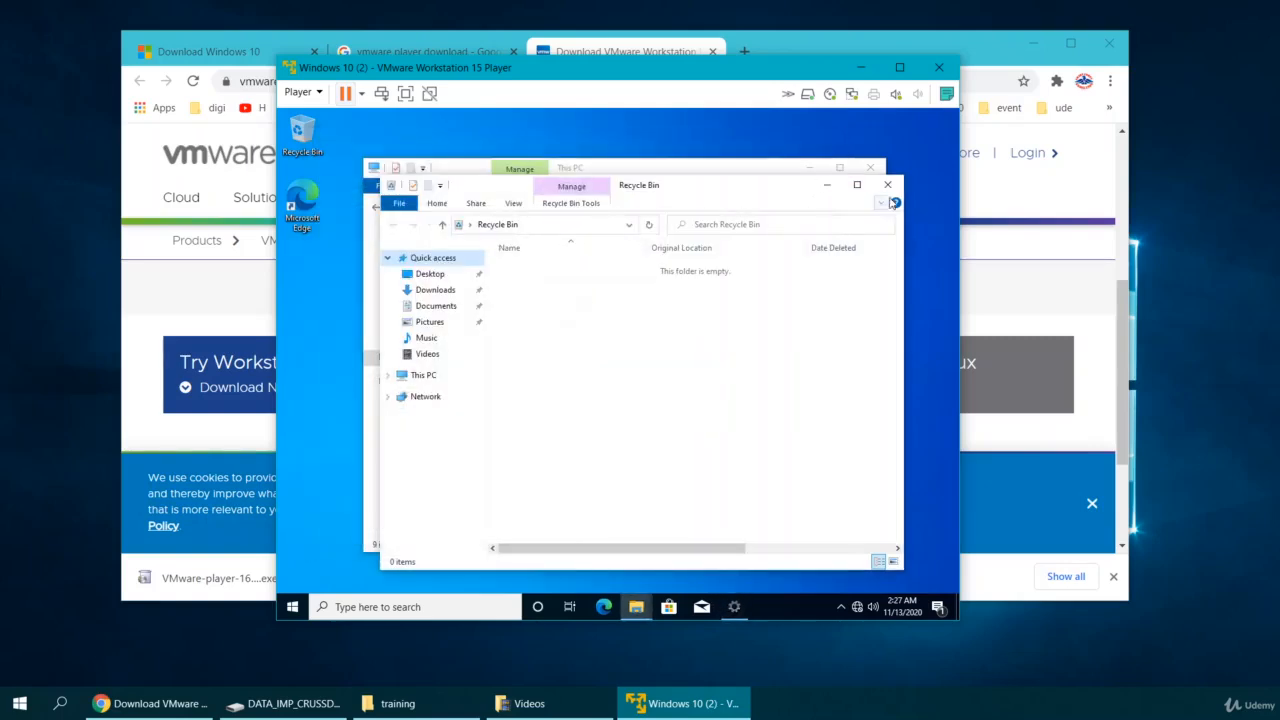
pyautogui.click(887, 184)
pyautogui.click(864, 174)
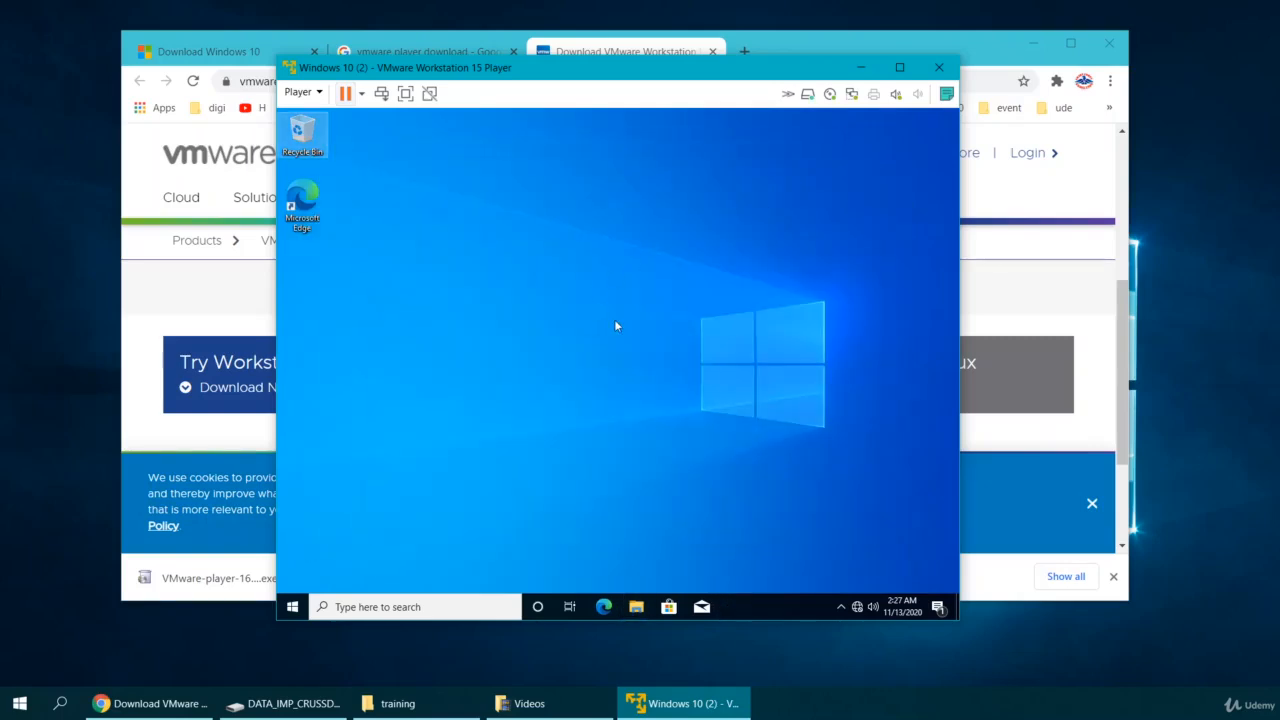